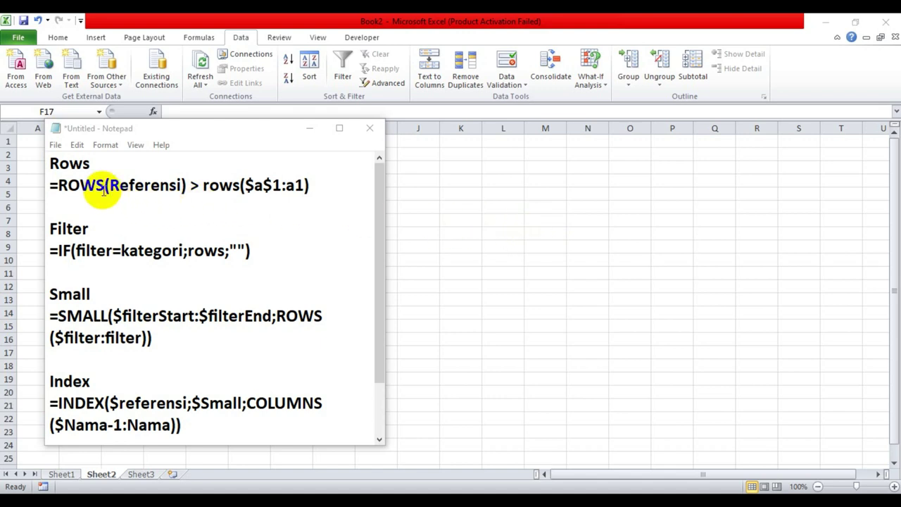
- Highlight the =ROWS(...) line in the Notepad notes and scroll through the IF, SMALL and INDEX notes
{"action": "left_click_drag", "start_coordinate": [51, 185], "coordinate": [334, 195]}
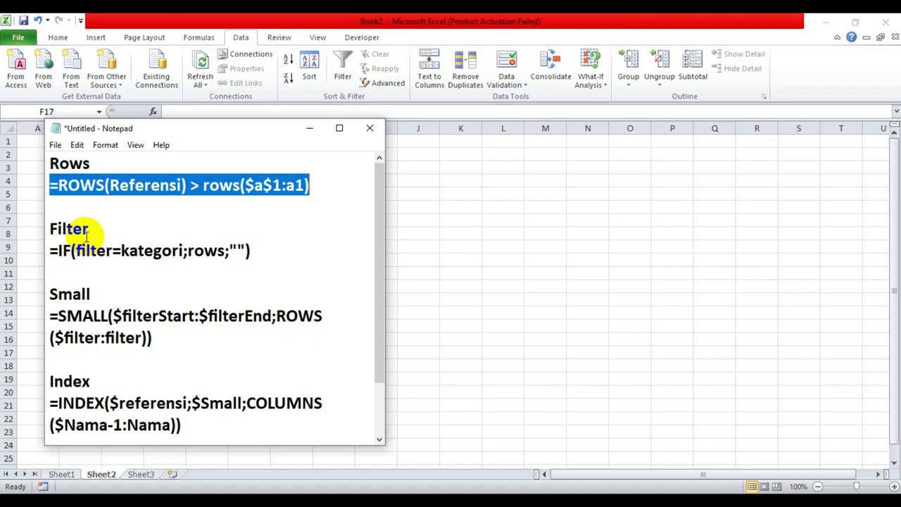
{"action": "scroll", "coordinate": [99, 250], "scroll_direction": "down", "scroll_amount": 1}
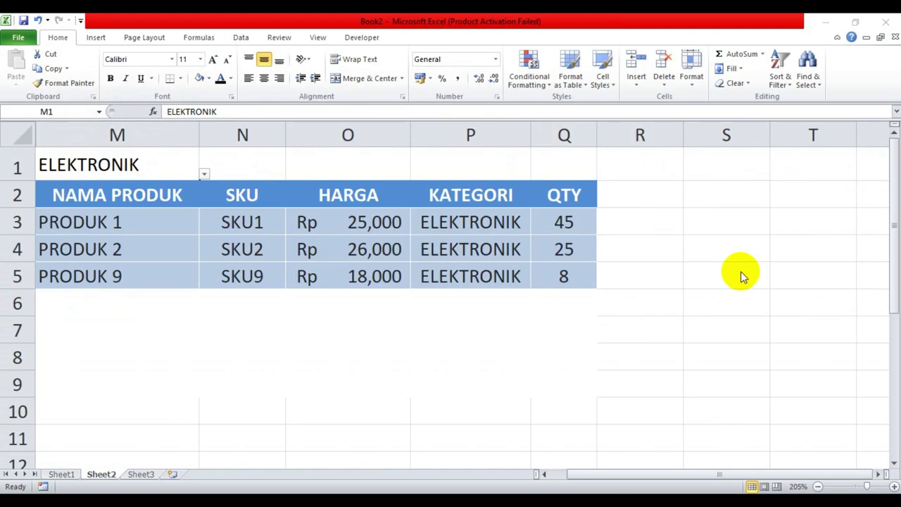
- Switch M1's dropdown from ELEKTRONIK to KESEHATAN, KECANTIKAN and MAKANAN, then back to ELEKTRONIK
{"action": "left_click", "coordinate": [174, 162]}
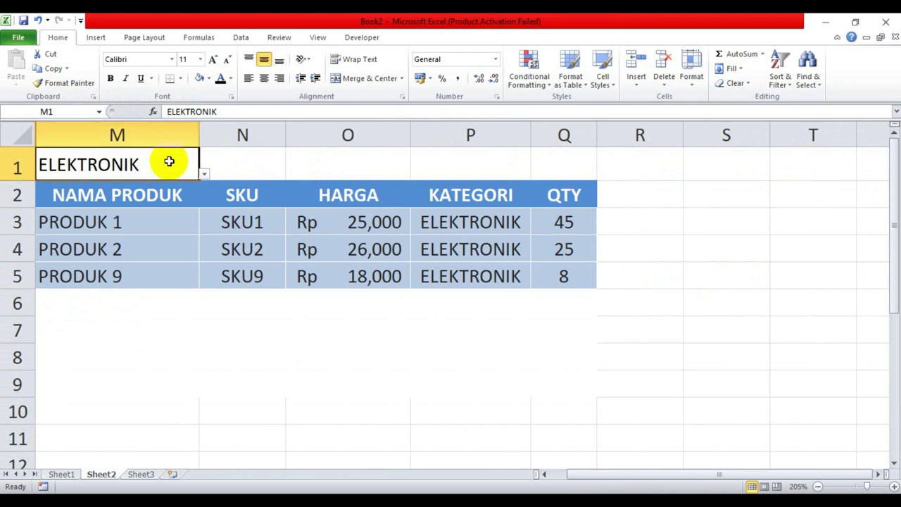
{"action": "left_click", "coordinate": [203, 173]}
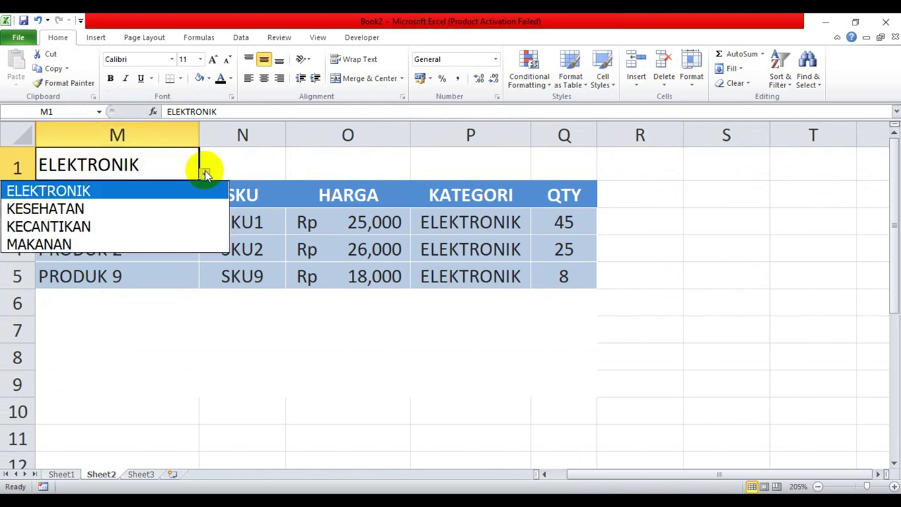
{"action": "left_click", "coordinate": [165, 191]}
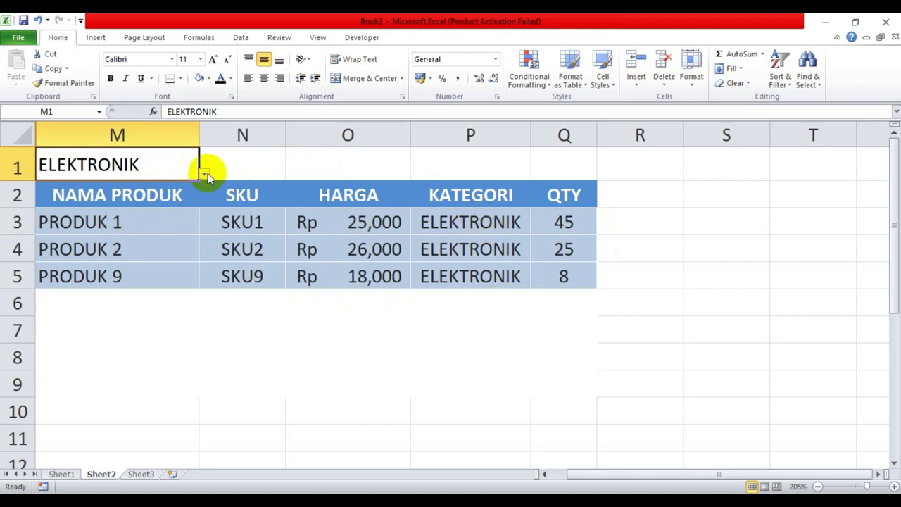
{"action": "left_click", "coordinate": [204, 173]}
{"action": "left_click", "coordinate": [137, 206]}
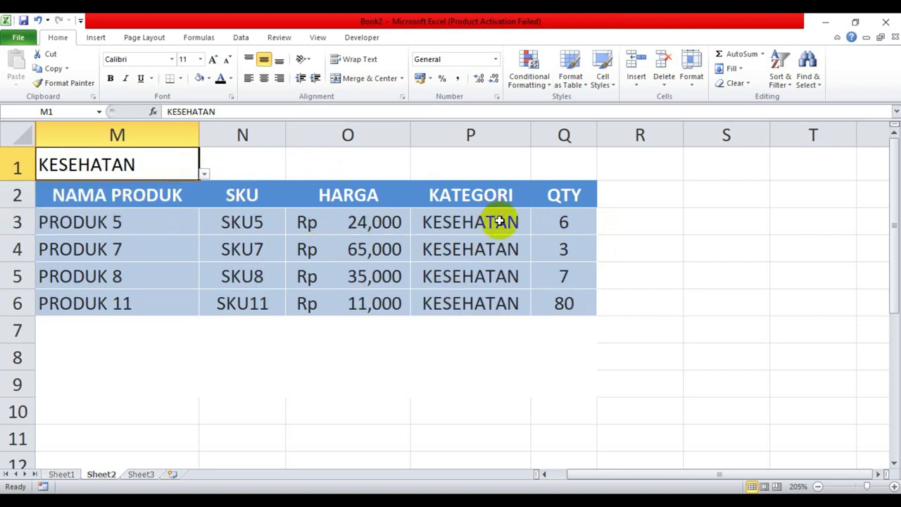
{"action": "left_click", "coordinate": [203, 173]}
{"action": "left_click", "coordinate": [129, 228]}
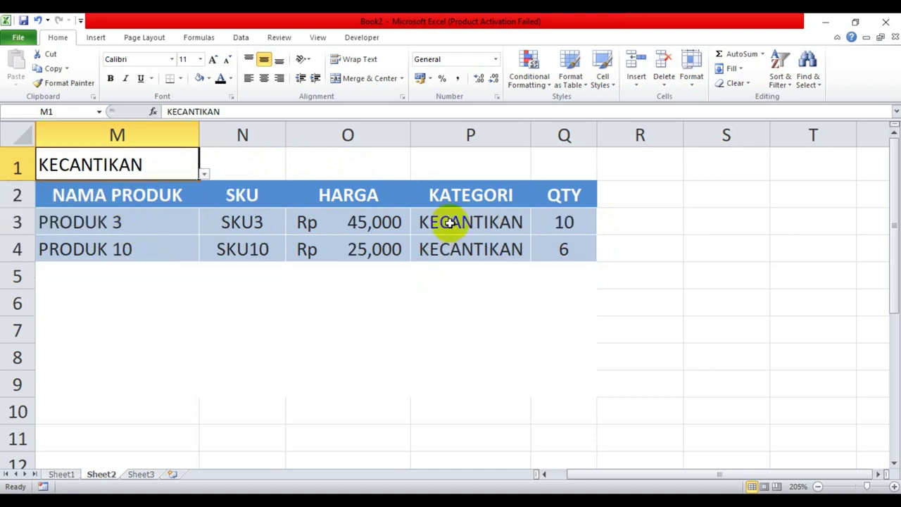
{"action": "left_click", "coordinate": [204, 174]}
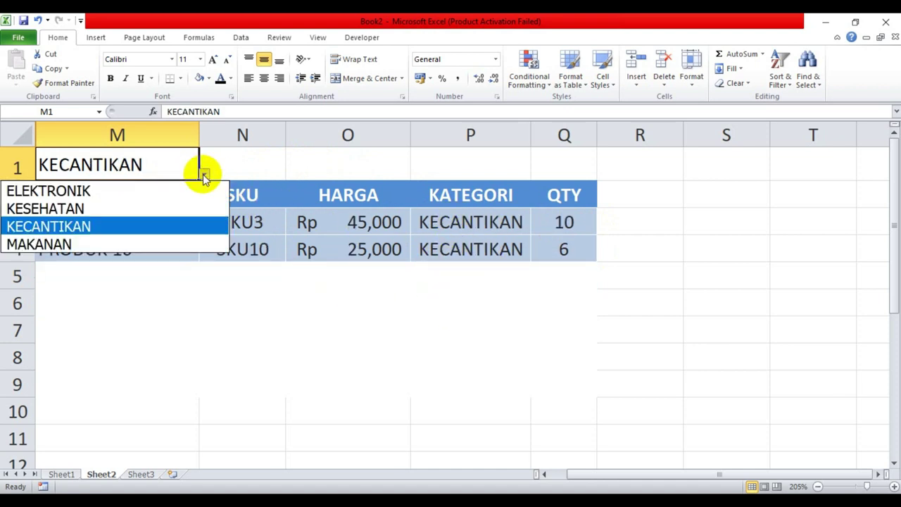
{"action": "left_click", "coordinate": [116, 244]}
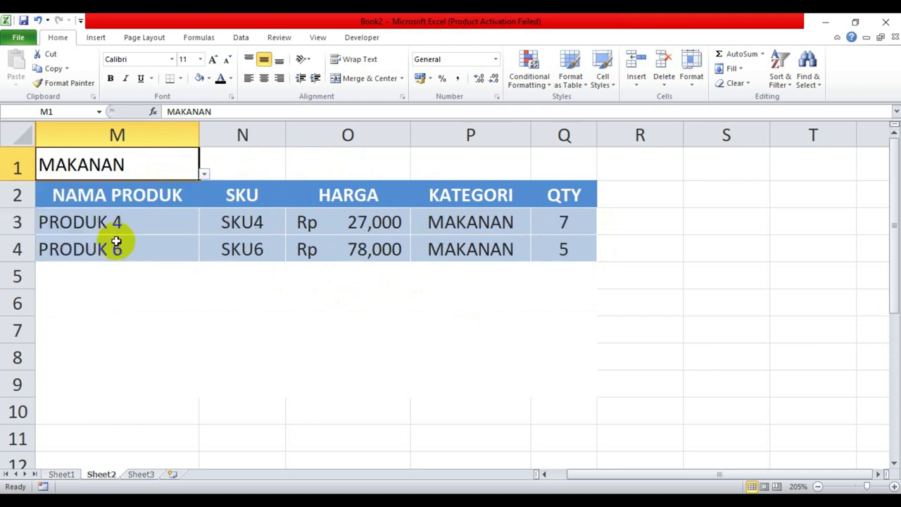
{"action": "left_click", "coordinate": [204, 174]}
{"action": "left_click", "coordinate": [192, 189]}
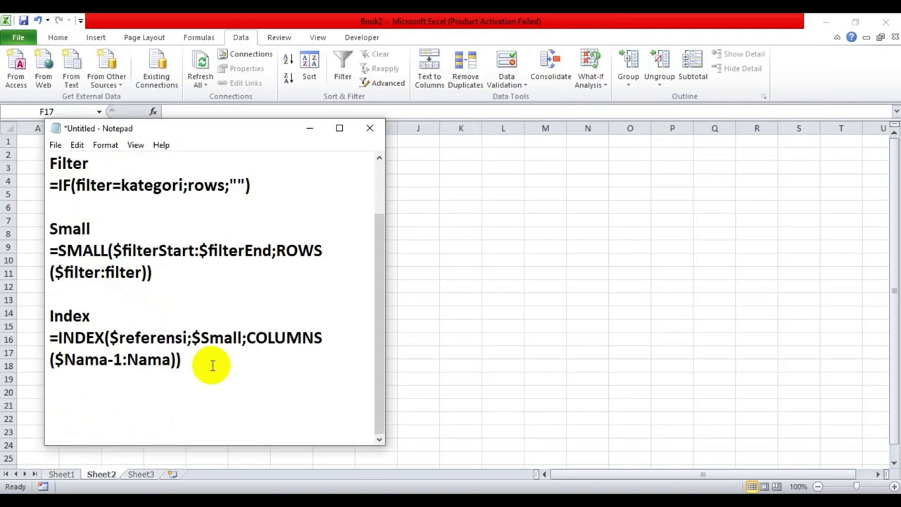
{"action": "scroll", "coordinate": [213, 365], "scroll_direction": "up", "scroll_amount": 1}
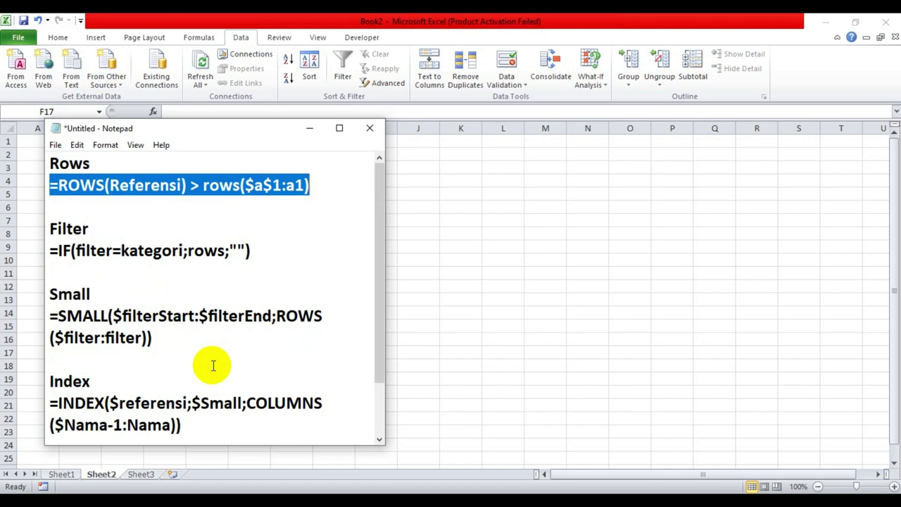
- On the blank sheet, enter NAMA PRODUK in A2 and SKU in B2
{"action": "left_click", "coordinate": [309, 128]}
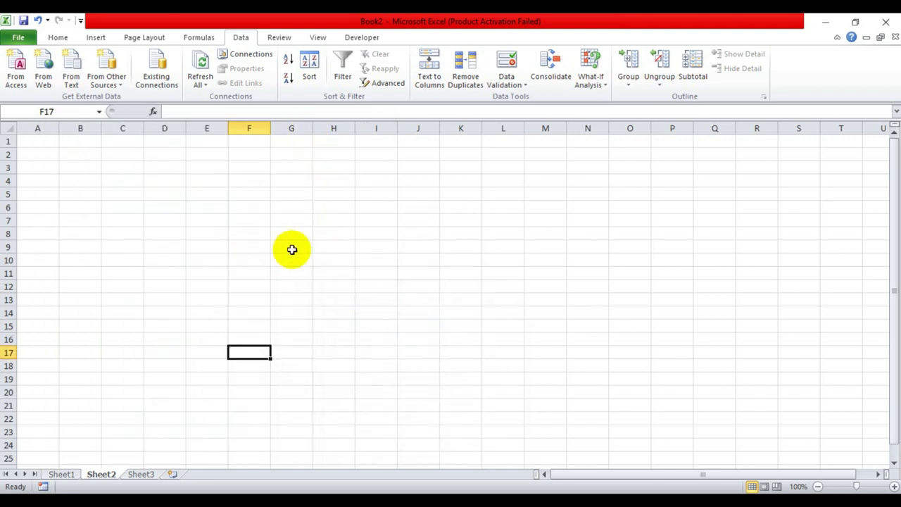
{"action": "left_click", "coordinate": [291, 247]}
{"action": "left_click", "coordinate": [42, 154]}
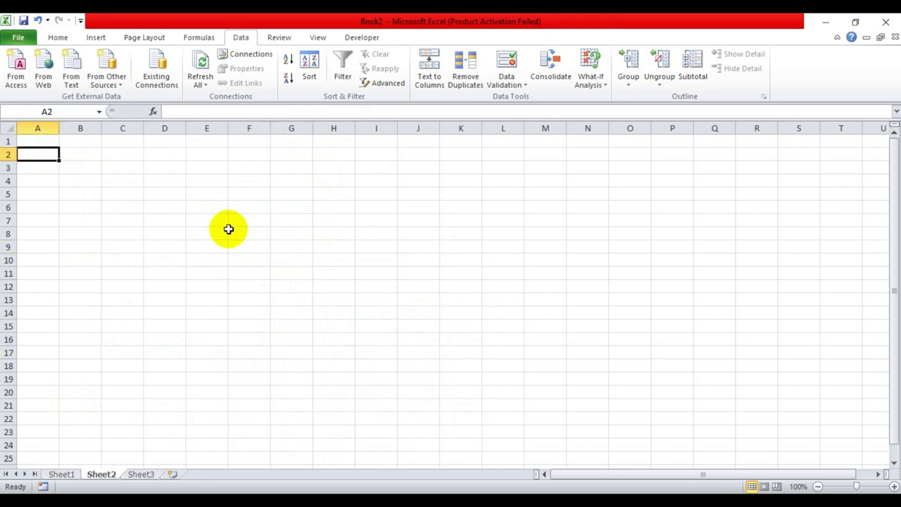
{"action": "type", "text": "N"}
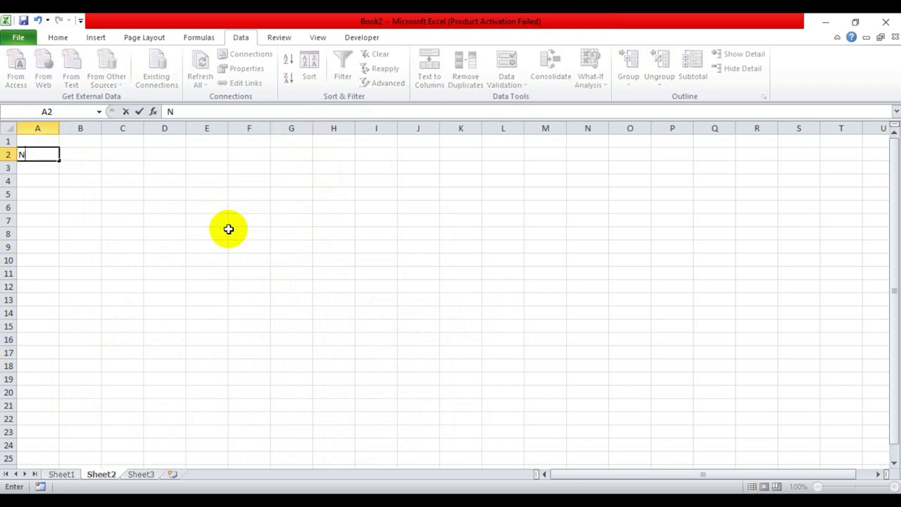
{"action": "type", "text": "AMA PROD"}
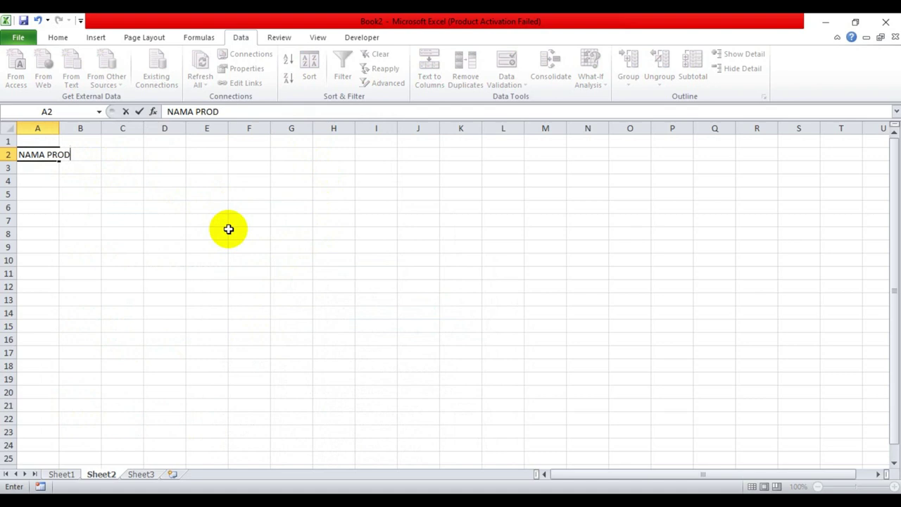
{"action": "type", "text": "UK"}
{"action": "key", "text": "Tab"}
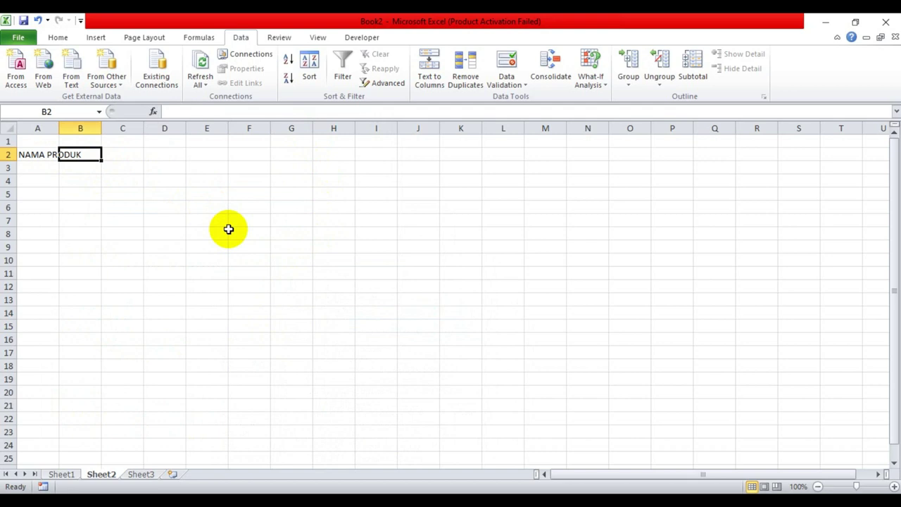
{"action": "type", "text": "SKU"}
{"action": "key", "text": "Tab"}
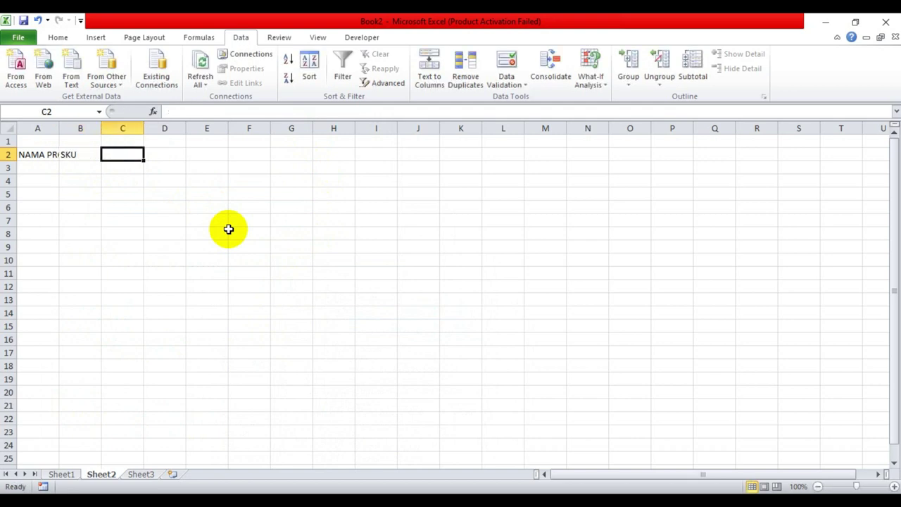
- Add HARGA in C2 and KATEGORI in D2, correcting the mistyped entries
{"action": "type", "text": "K"}
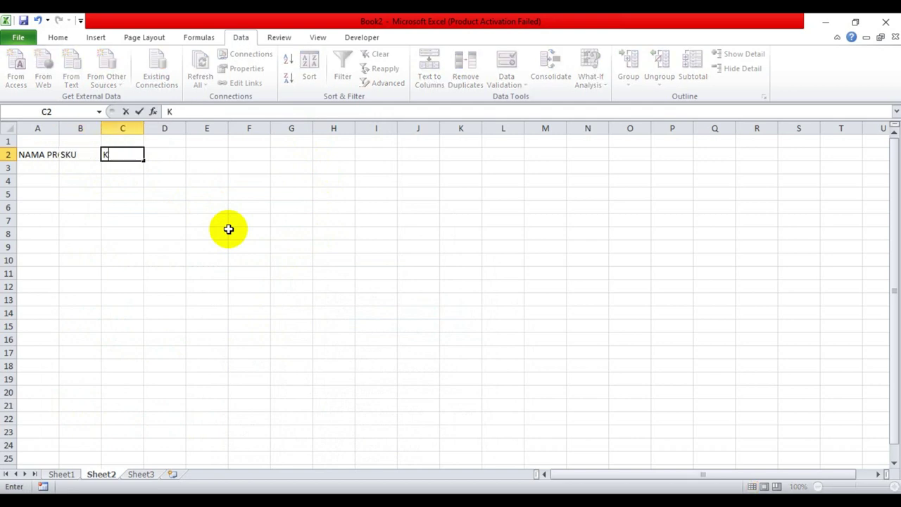
{"action": "type", "text": "ATEGOR"}
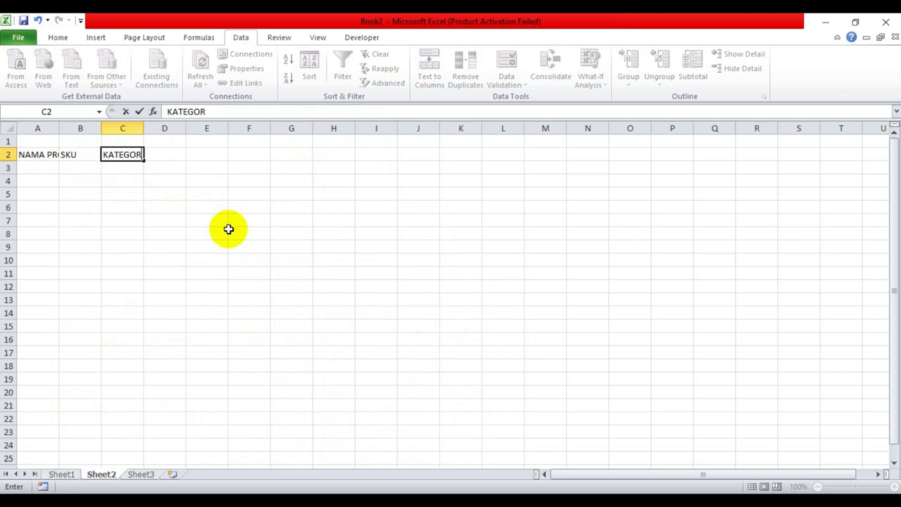
{"action": "type", "text": "I"}
{"action": "key", "text": "BackSpace"}
{"action": "key", "text": "BackSpace"}
{"action": "key", "text": "BackSpace"}
{"action": "key", "text": "BackSpace"}
{"action": "key", "text": "BackSpace"}
{"action": "key", "text": "BackSpace"}
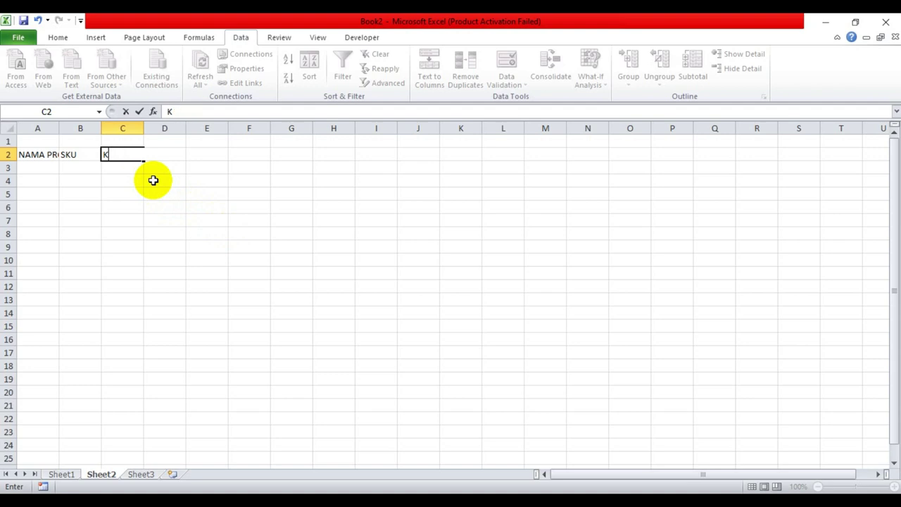
{"action": "key", "text": "BackSpace"}
{"action": "type", "text": "HARGA"}
{"action": "key", "text": "Tab"}
{"action": "type", "text": "KATEG"}
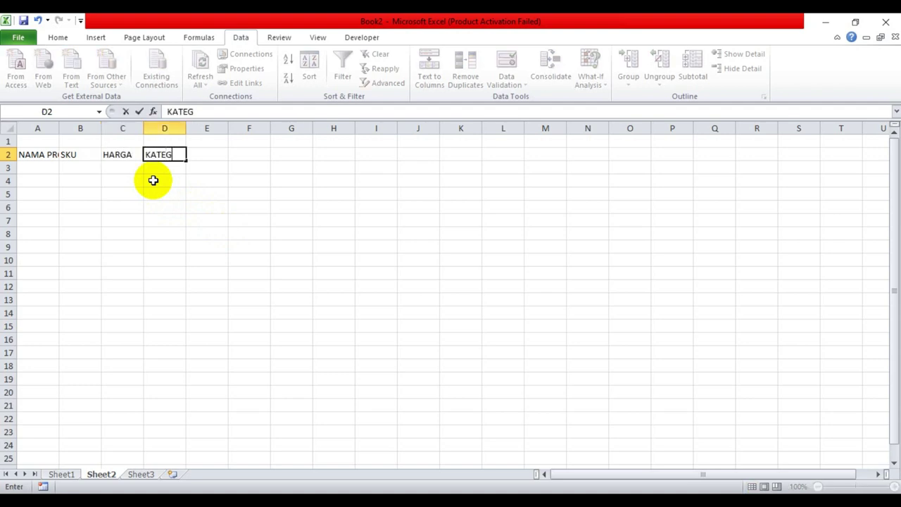
{"action": "type", "text": "ORY"}
{"action": "key", "text": "BackSpace"}
{"action": "type", "text": "I"}
{"action": "key", "text": "Tab"}
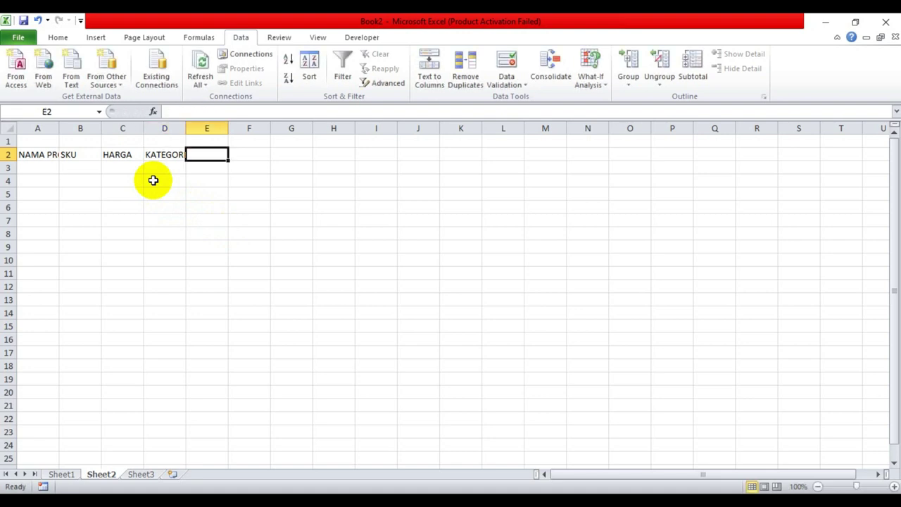
- Enter QTY in E2, widen columns A to E, and narrow column B to fit SKU
{"action": "type", "text": "QTY"}
{"action": "left_click", "coordinate": [166, 220]}
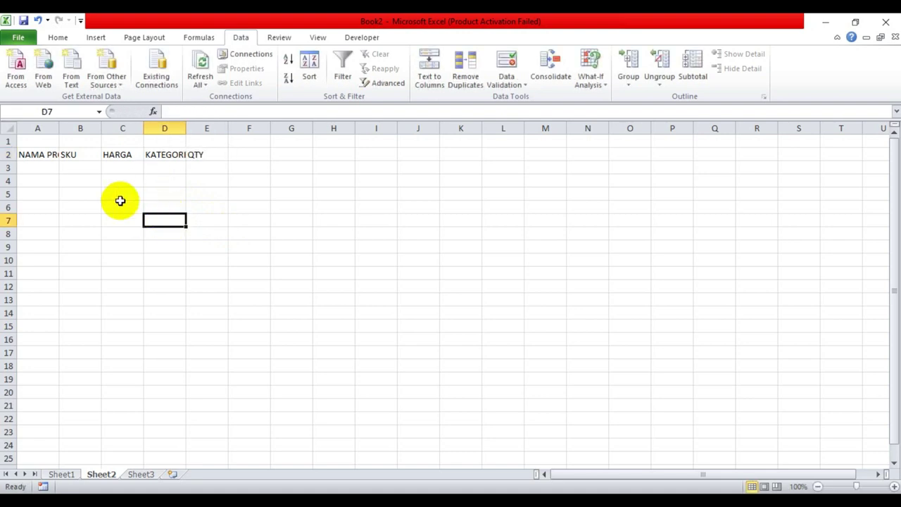
{"action": "left_click_drag", "start_coordinate": [32, 154], "coordinate": [207, 154]}
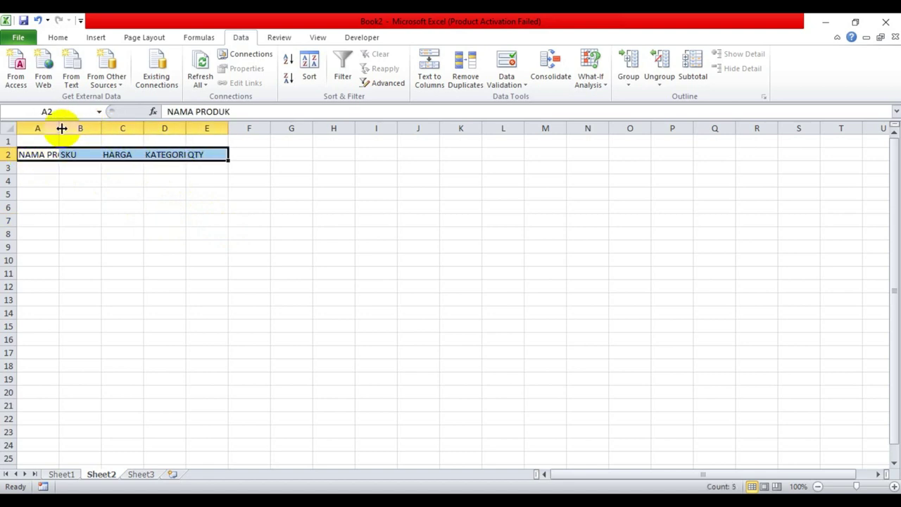
{"action": "left_click_drag", "start_coordinate": [39, 128], "coordinate": [207, 128]}
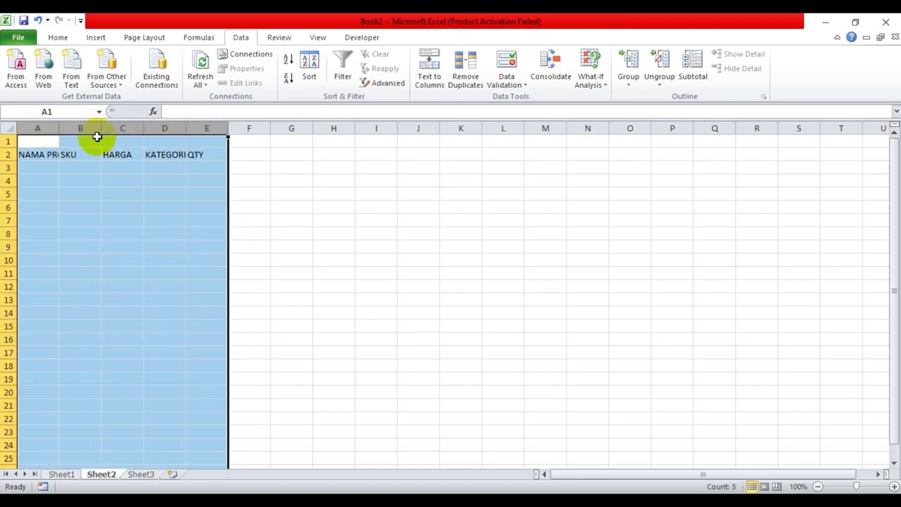
{"action": "left_click_drag", "start_coordinate": [60, 128], "coordinate": [88, 128]}
{"action": "left_click", "coordinate": [195, 206]}
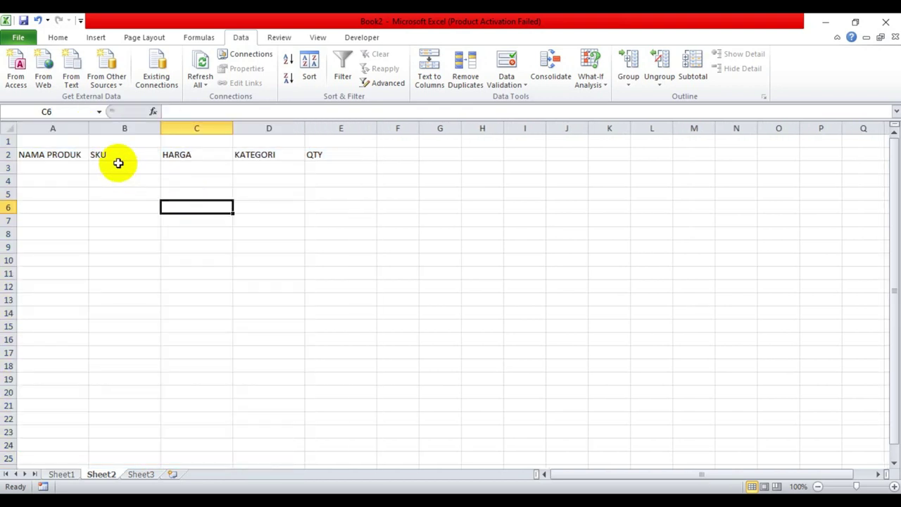
{"action": "mouse_move", "coordinate": [161, 131]}
{"action": "left_mouse_down"}
{"action": "mouse_move", "coordinate": [110, 128]}
{"action": "mouse_move", "coordinate": [121, 129]}
{"action": "left_mouse_up"}
{"action": "left_click", "coordinate": [214, 194]}
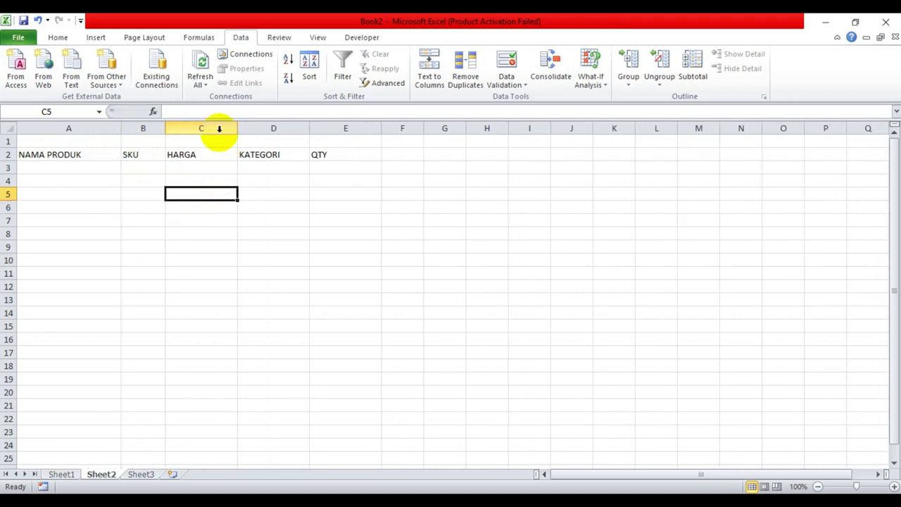
{"action": "left_click", "coordinate": [219, 129]}
- Give the HARGA column the Accounting number format
{"action": "left_click", "coordinate": [65, 39]}
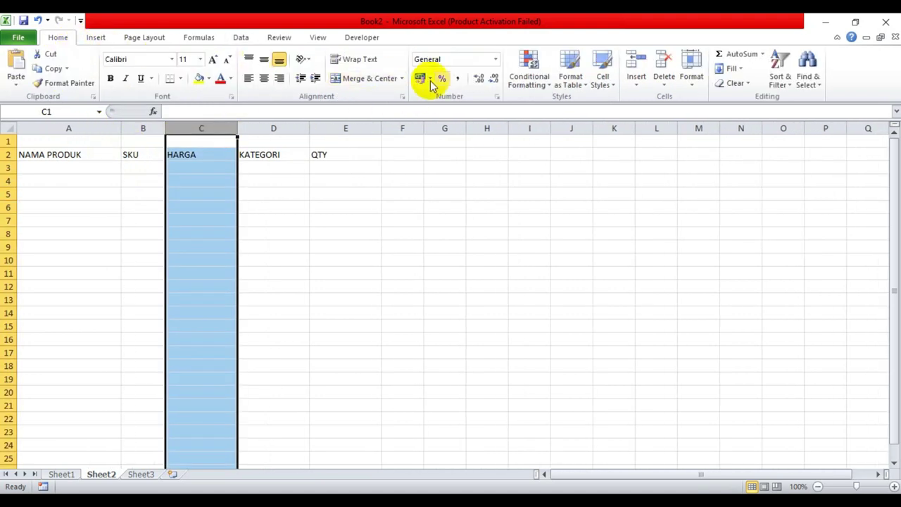
{"action": "left_click", "coordinate": [495, 60]}
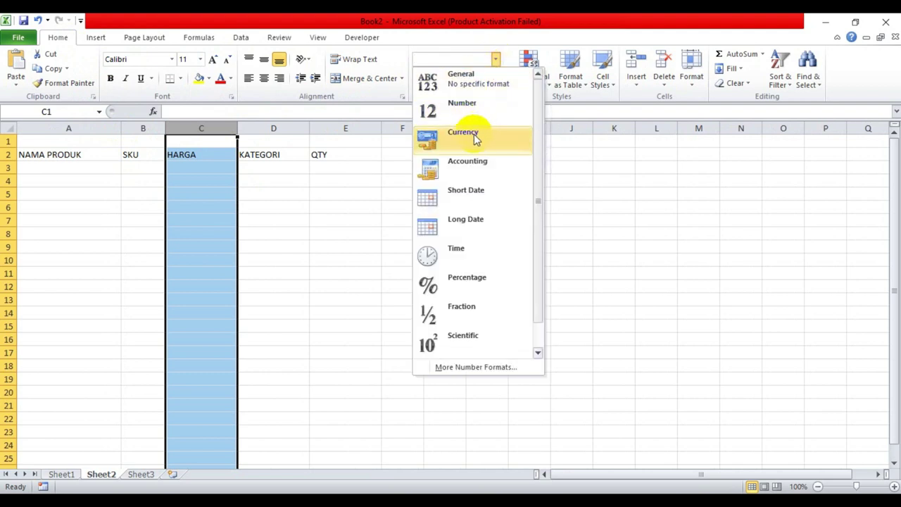
{"action": "left_click", "coordinate": [468, 163]}
{"action": "left_click", "coordinate": [307, 205]}
{"action": "left_click", "coordinate": [89, 167]}
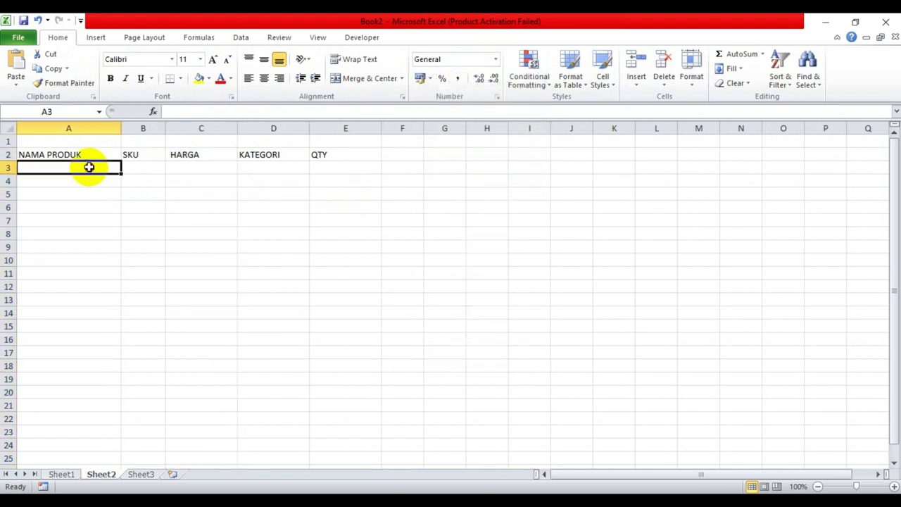
{"action": "left_click", "coordinate": [185, 193]}
{"action": "left_click", "coordinate": [91, 167]}
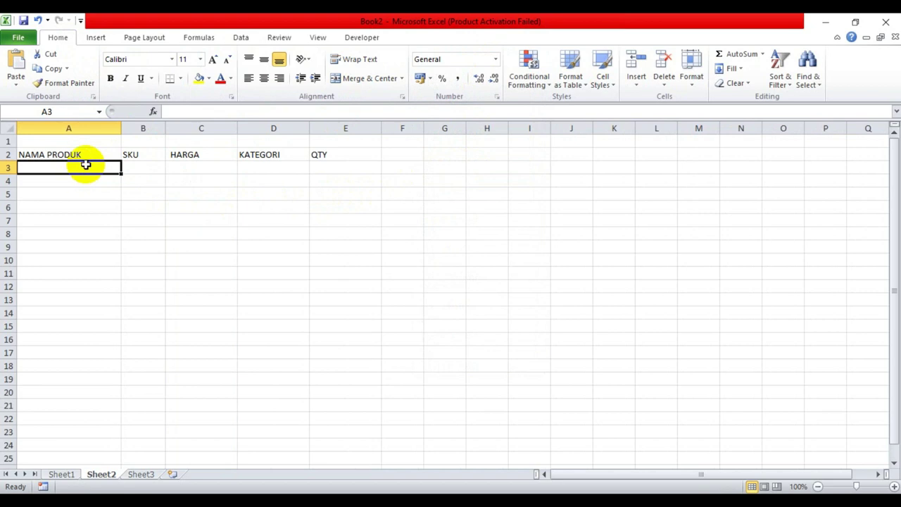
- Change the text alignment settings for columns A to E
{"action": "left_click_drag", "start_coordinate": [89, 126], "coordinate": [315, 134]}
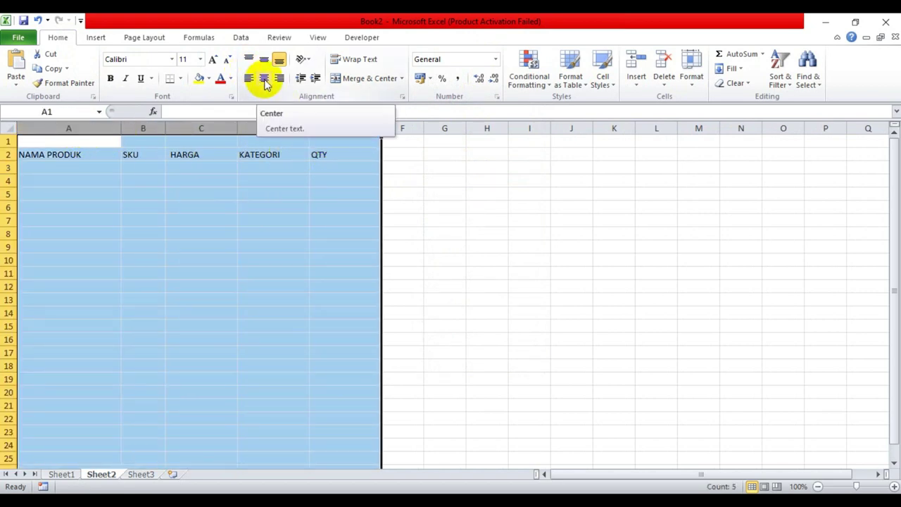
{"action": "left_click", "coordinate": [250, 78]}
{"action": "left_click", "coordinate": [264, 59]}
{"action": "left_click", "coordinate": [201, 201]}
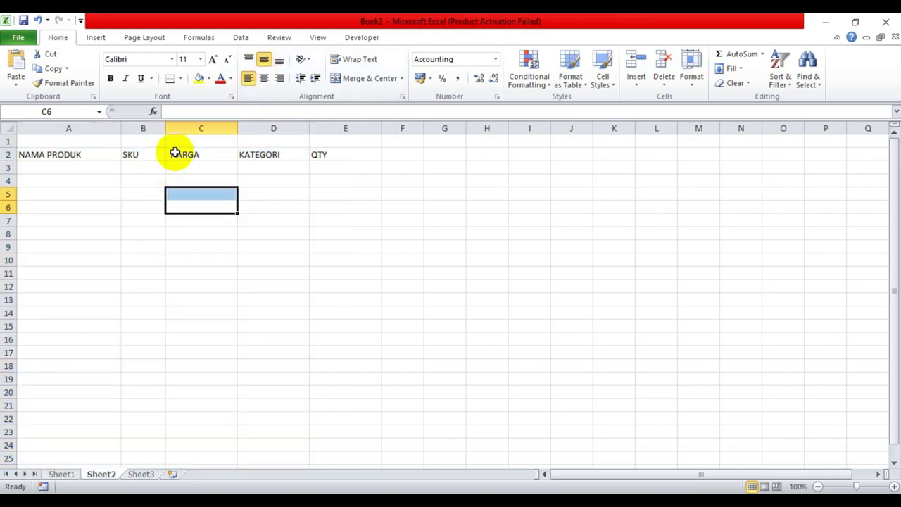
{"action": "left_click", "coordinate": [226, 125]}
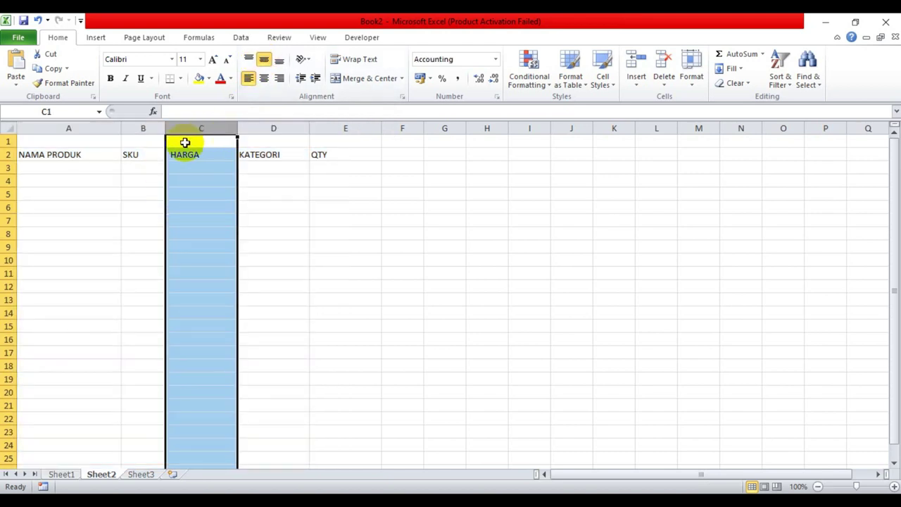
{"action": "left_click", "coordinate": [144, 169]}
{"action": "left_click", "coordinate": [70, 166]}
{"action": "left_click", "coordinate": [79, 129]}
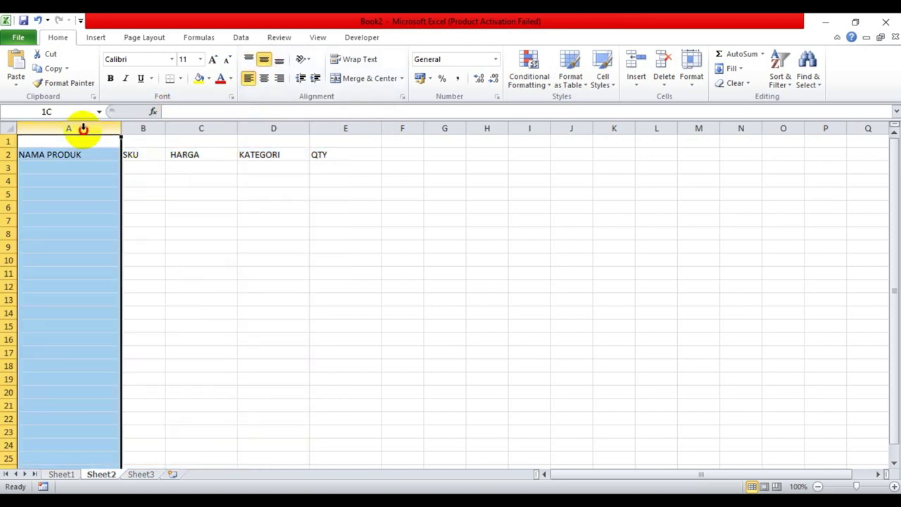
{"action": "left_click", "coordinate": [218, 222]}
{"action": "left_click", "coordinate": [292, 169]}
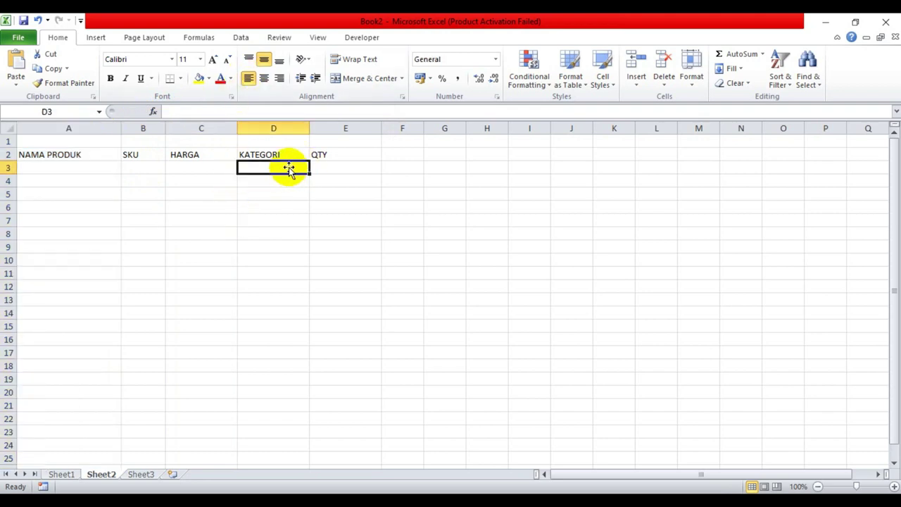
- Center the header texts in A2:E2
{"action": "left_click_drag", "start_coordinate": [81, 155], "coordinate": [314, 154]}
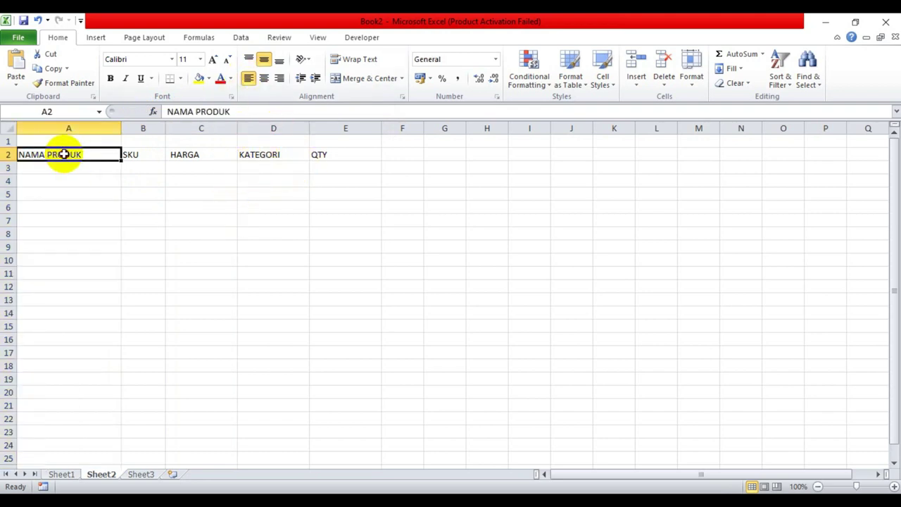
{"action": "left_click", "coordinate": [264, 78]}
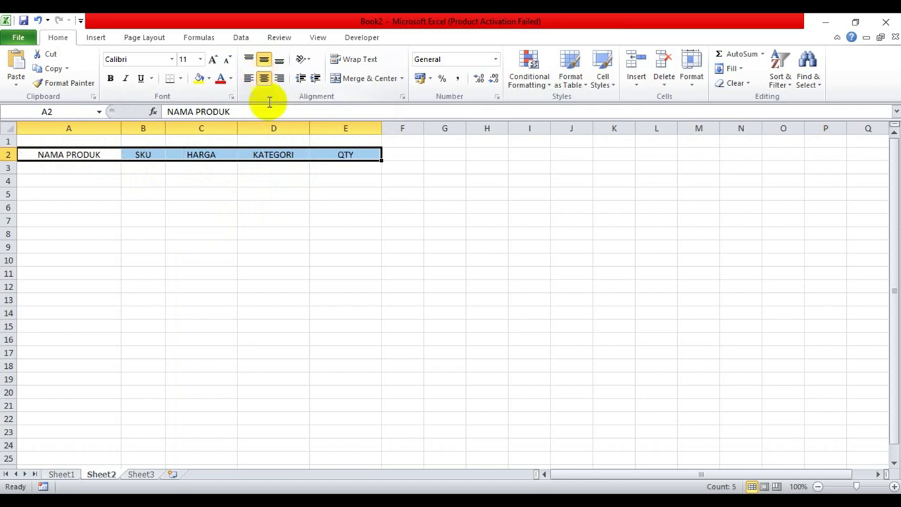
{"action": "left_click", "coordinate": [261, 222]}
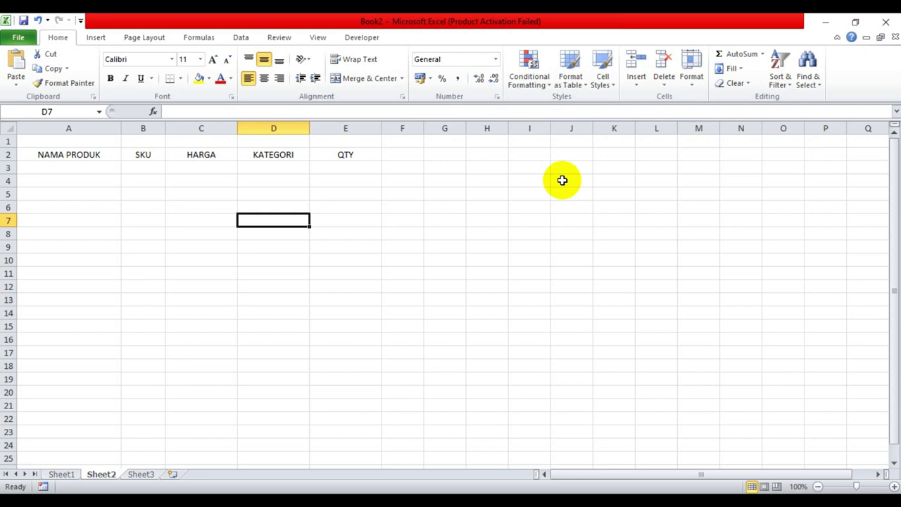
{"action": "left_click", "coordinate": [513, 207]}
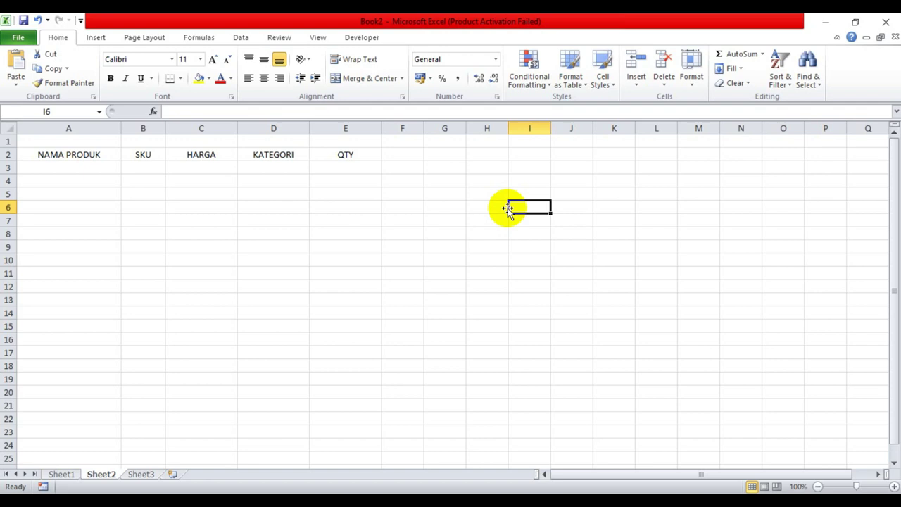
{"action": "left_click", "coordinate": [435, 153]}
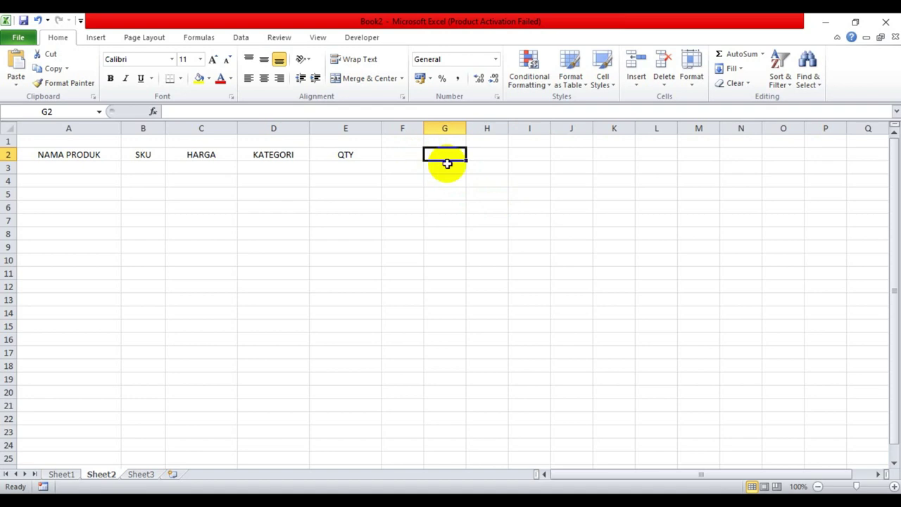
- Enter H1 as the G2 header, retyping it after a false start
{"action": "type", "text": "h"}
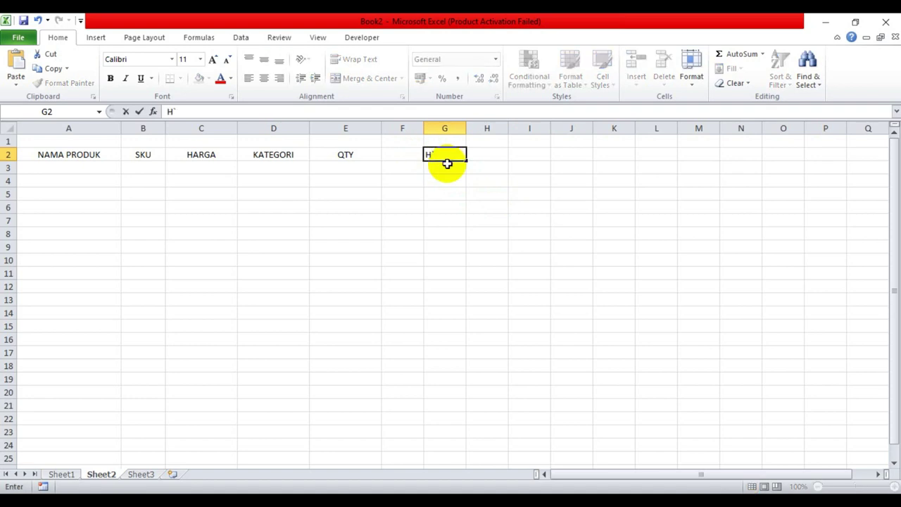
{"action": "key", "text": "Tab"}
{"action": "left_click", "coordinate": [447, 163]}
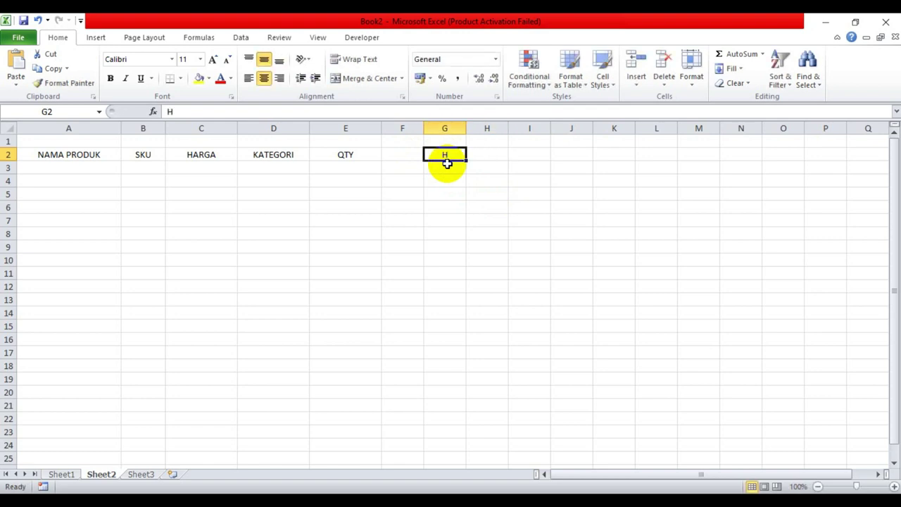
{"action": "type", "text": "H"}
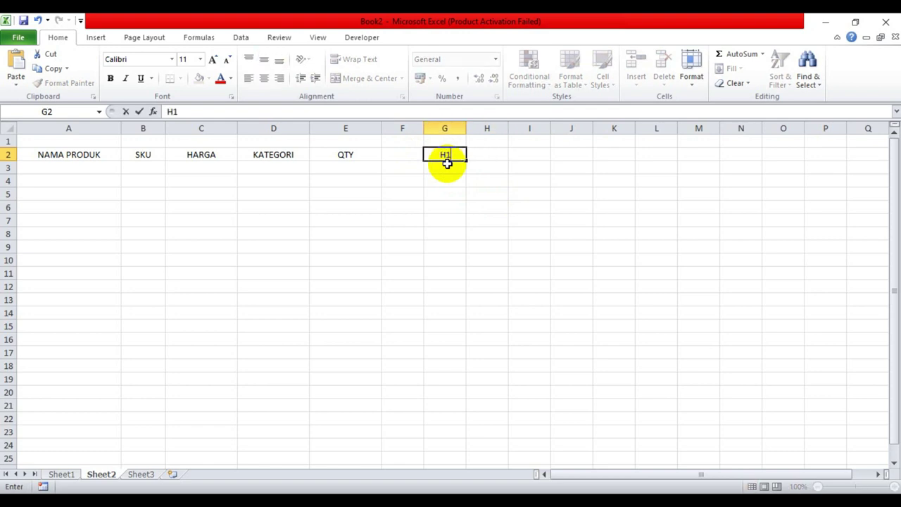
{"action": "key", "text": "Return"}
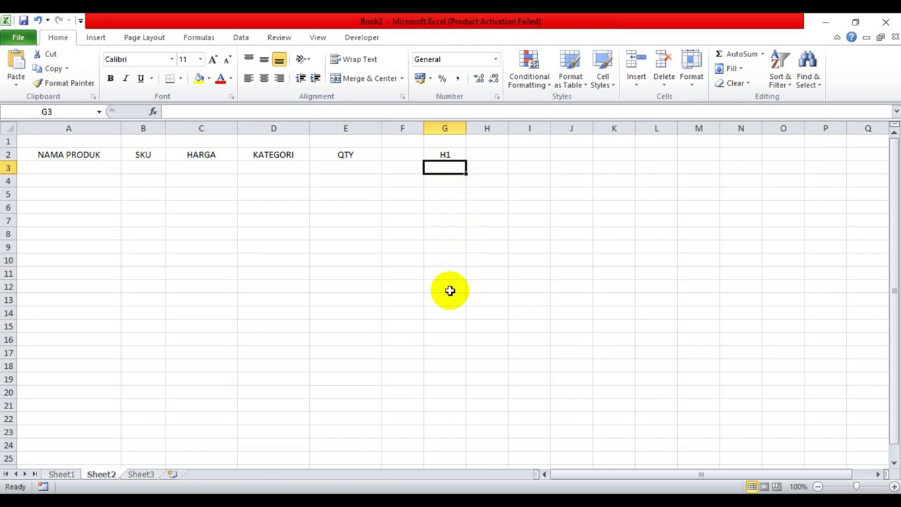
- Add H2 in cell H2 and H3 in cell I2
{"action": "left_click", "coordinate": [488, 155]}
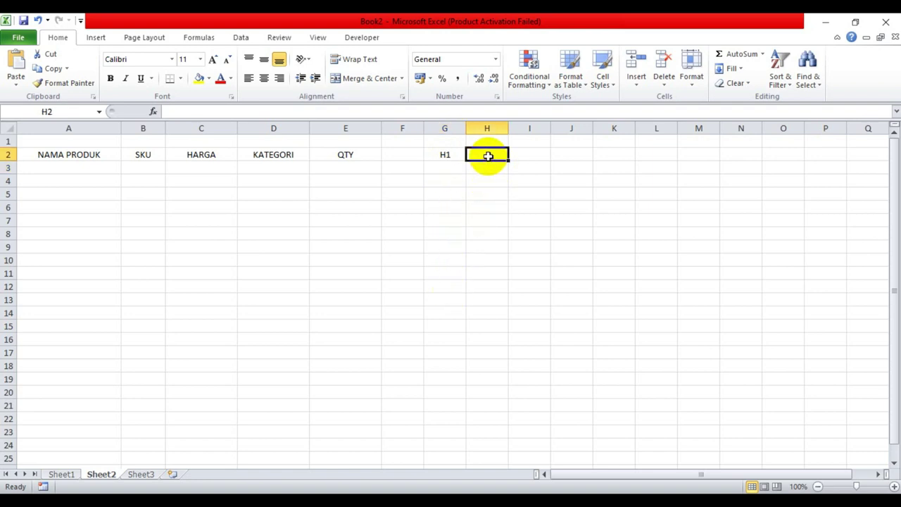
{"action": "type", "text": "H2"}
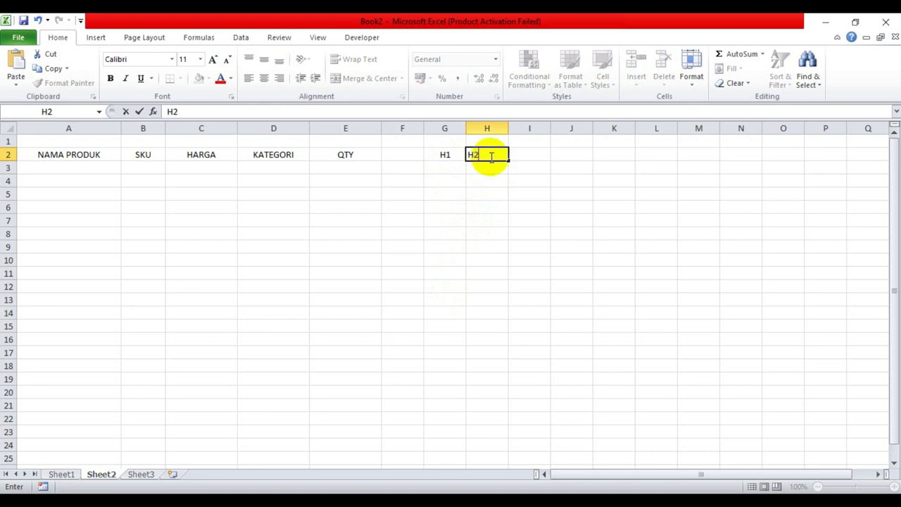
{"action": "left_click", "coordinate": [530, 155]}
{"action": "type", "text": "H3"}
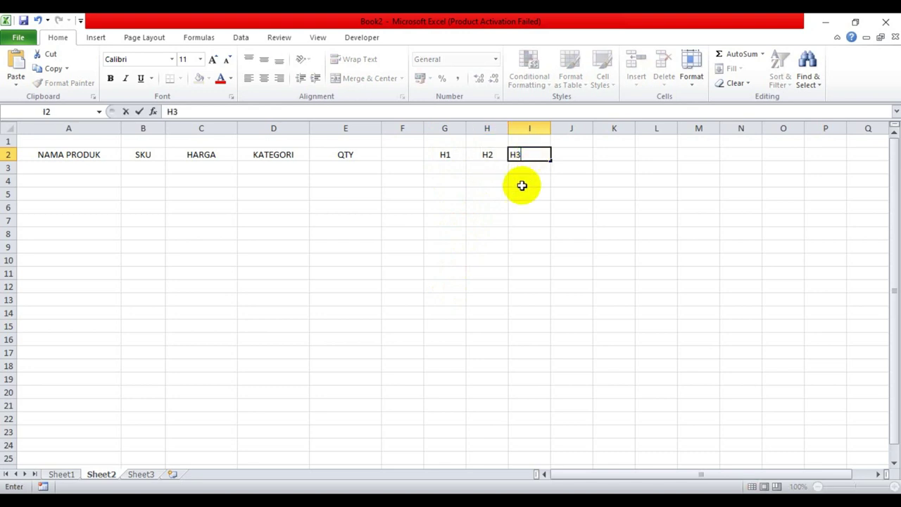
{"action": "left_click", "coordinate": [519, 193]}
{"action": "left_click", "coordinate": [488, 154]}
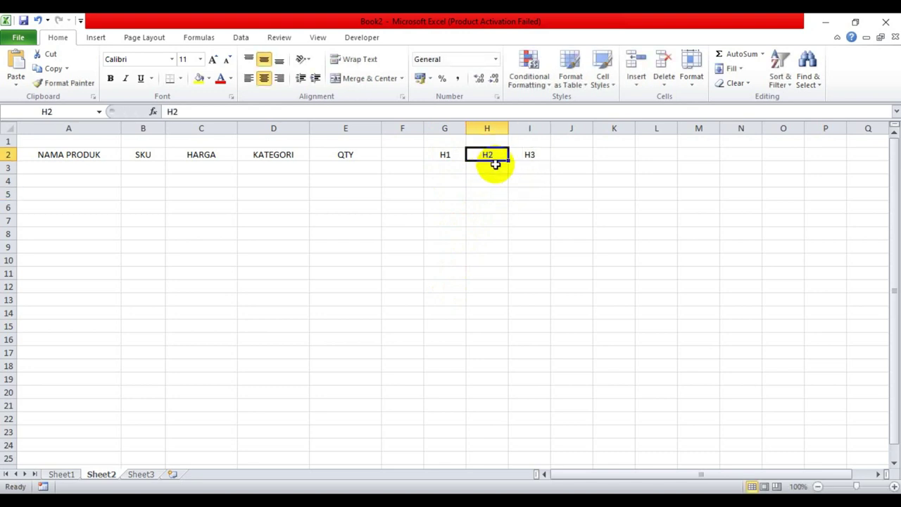
- Click through cells in row 2 to the right of the helper headers
{"action": "key", "text": "Down"}
{"action": "key", "text": "Down"}
{"action": "key", "text": "Down"}
{"action": "key", "text": "Up"}
{"action": "key", "text": "Up"}
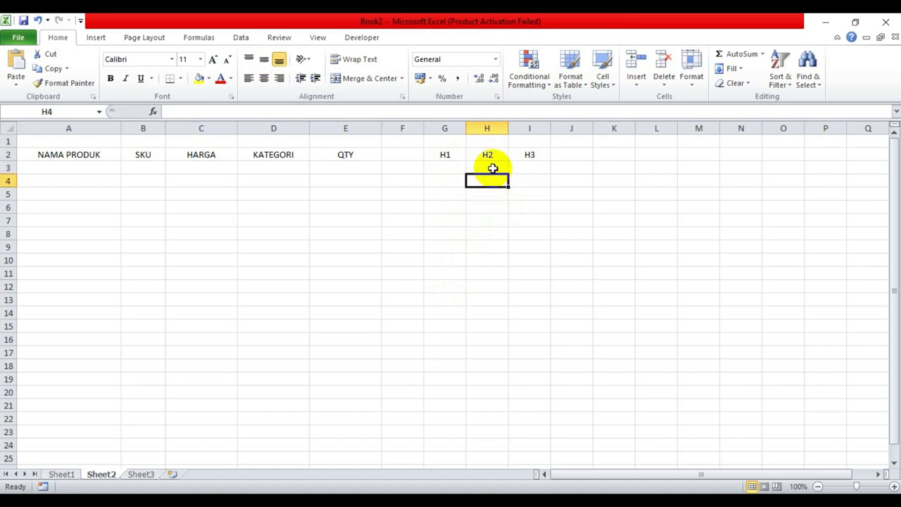
{"action": "left_click", "coordinate": [524, 169]}
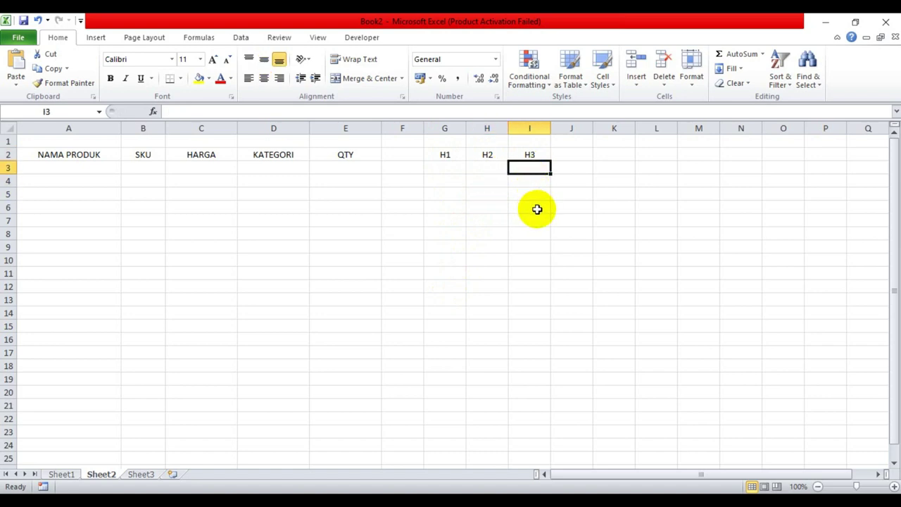
{"action": "left_click", "coordinate": [570, 157]}
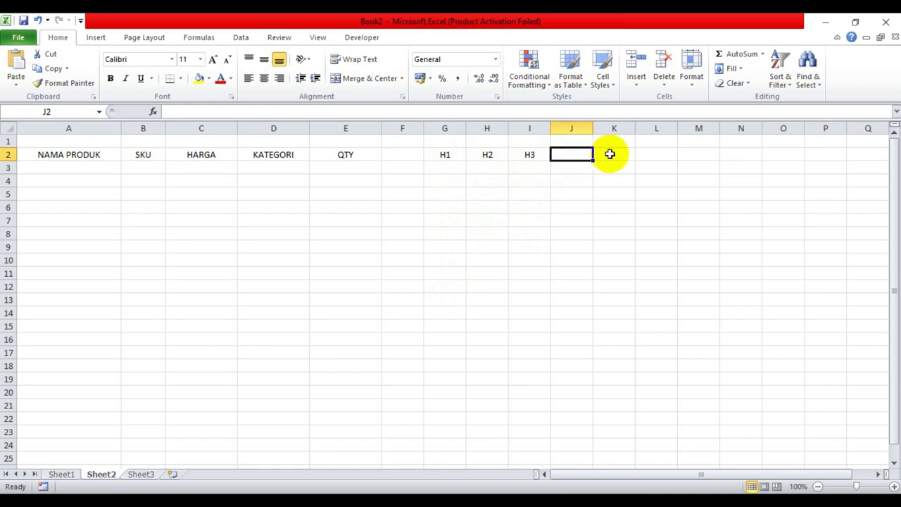
{"action": "left_click", "coordinate": [610, 152]}
{"action": "left_click", "coordinate": [557, 153]}
{"action": "left_click", "coordinate": [620, 157]}
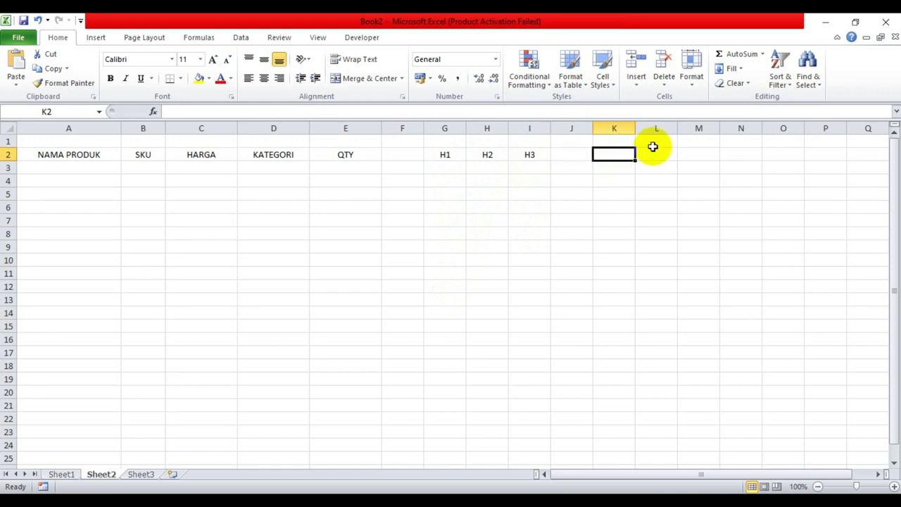
{"action": "left_click", "coordinate": [653, 144]}
{"action": "left_click", "coordinate": [613, 157]}
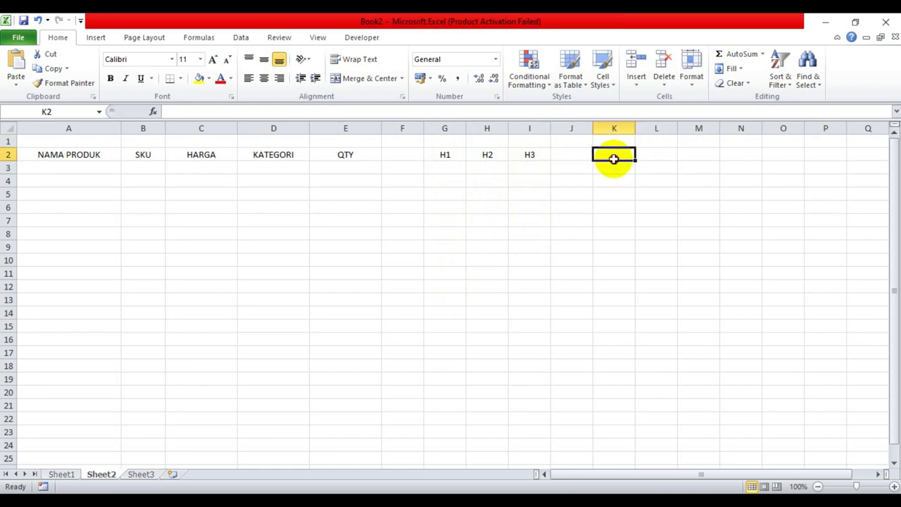
{"action": "left_click", "coordinate": [642, 153]}
{"action": "left_click", "coordinate": [614, 157]}
- Type the label FILTER into cell K1
{"action": "left_click", "coordinate": [608, 141]}
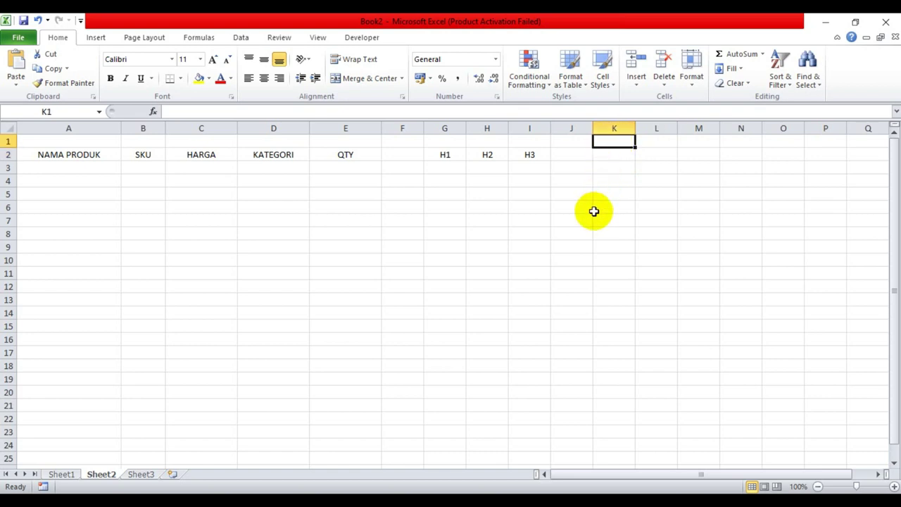
{"action": "type", "text": "FIL"}
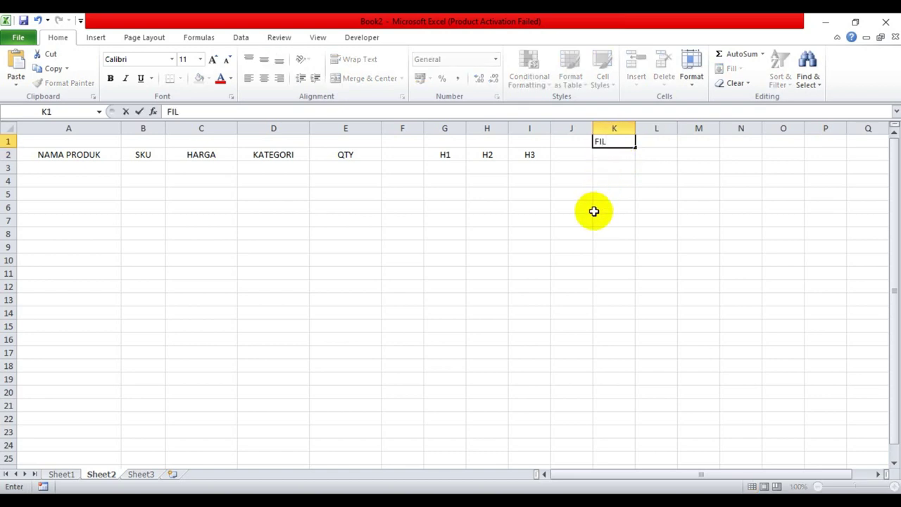
{"action": "type", "text": "TER"}
{"action": "left_click", "coordinate": [698, 217]}
{"action": "left_click", "coordinate": [659, 142]}
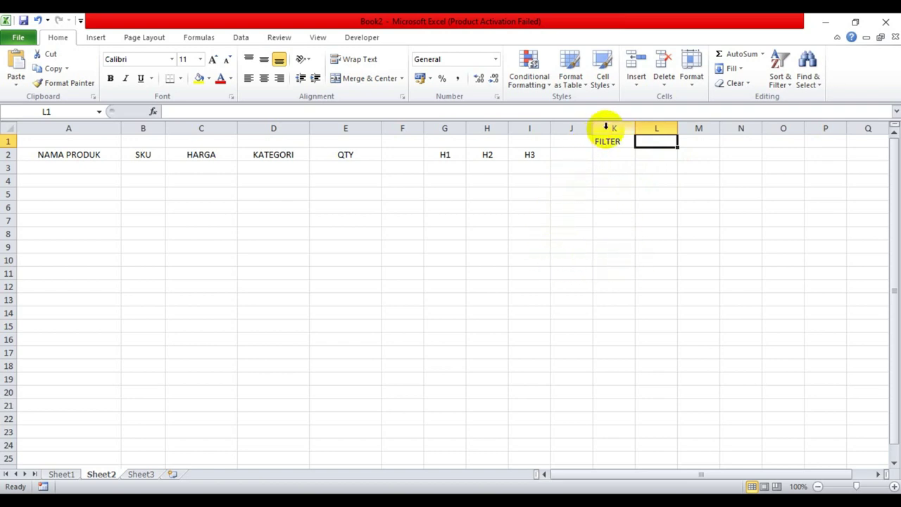
- Insert a new empty column at K, shifting FILTER to L1
{"action": "right_click", "coordinate": [610, 128]}
{"action": "left_click", "coordinate": [640, 216]}
{"action": "left_click", "coordinate": [573, 219]}
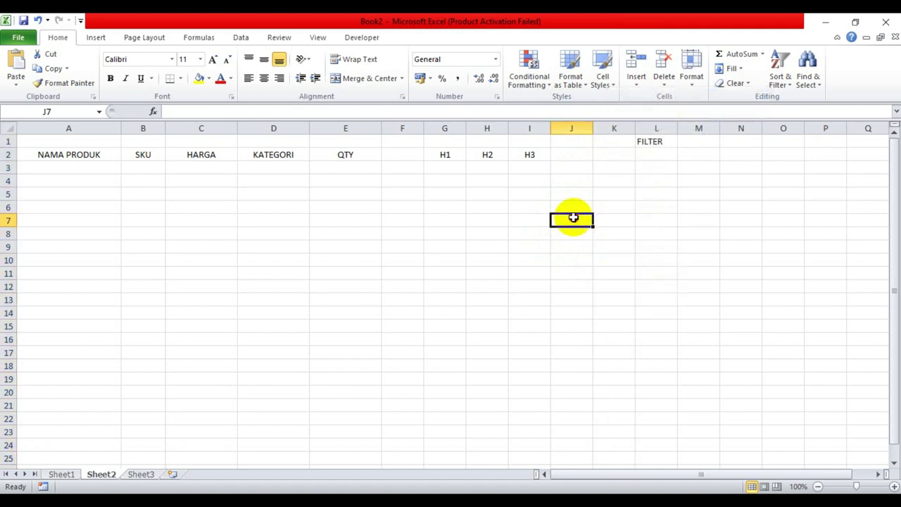
{"action": "left_click", "coordinate": [570, 154]}
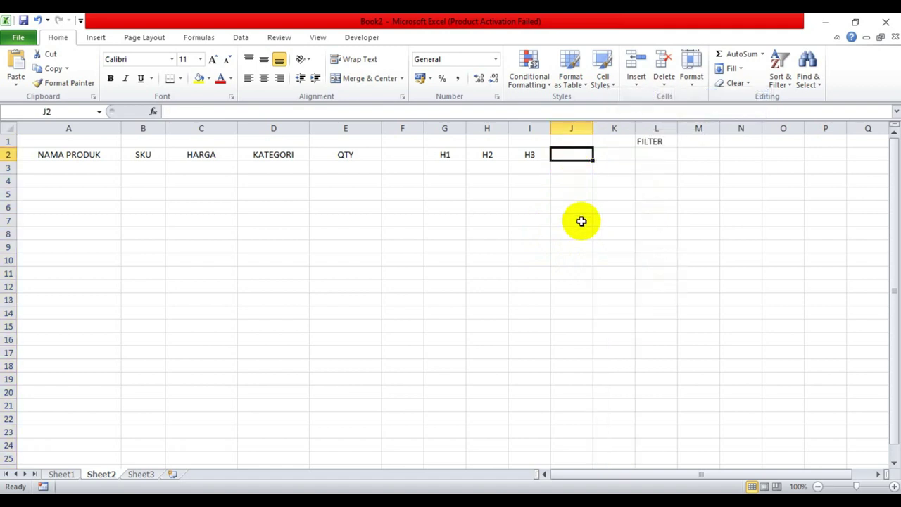
- Commit LIST KATEGORI in J2 and drag column J wider until the heading fits
{"action": "type", "text": "KATEG"}
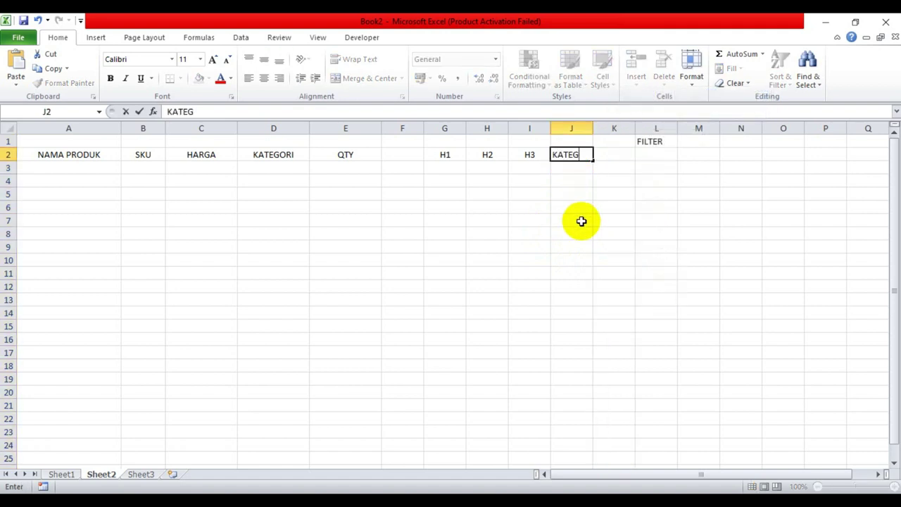
{"action": "key", "text": "BackSpace"}
{"action": "key", "text": "BackSpace"}
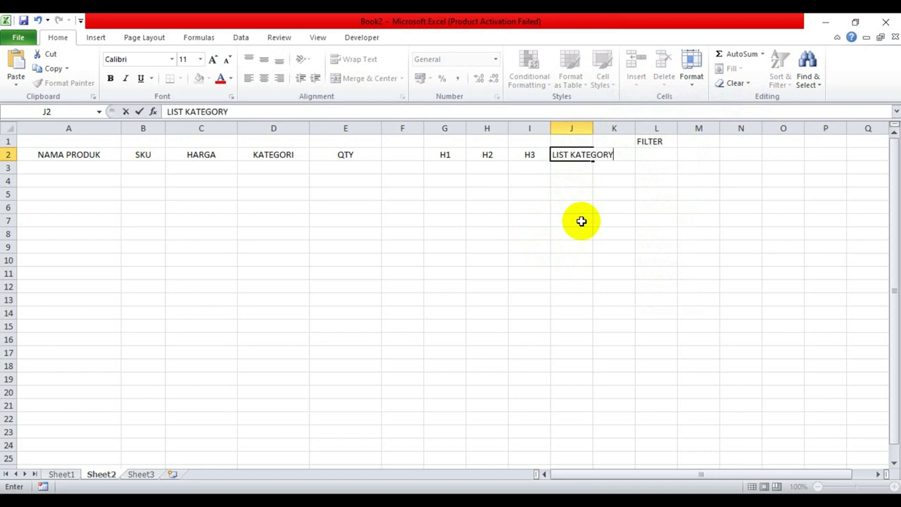
{"action": "left_click", "coordinate": [581, 221]}
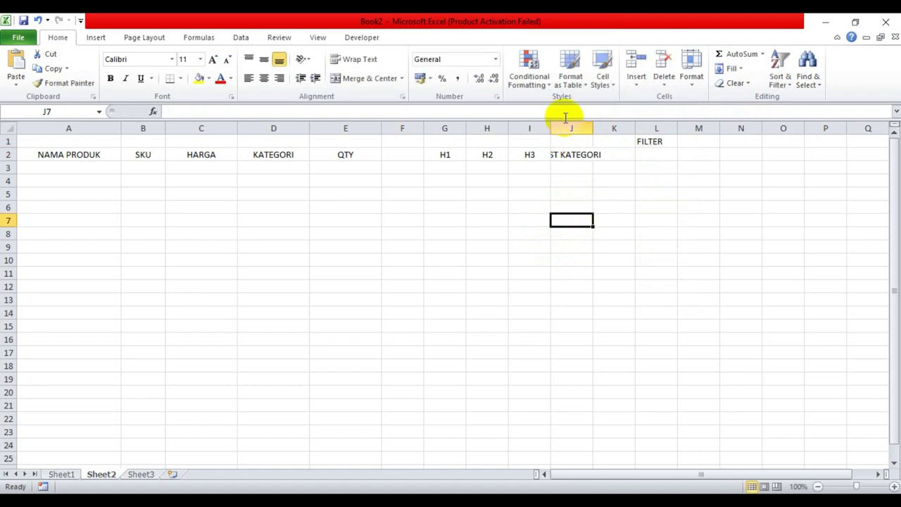
{"action": "left_click_drag", "start_coordinate": [594, 128], "coordinate": [628, 125]}
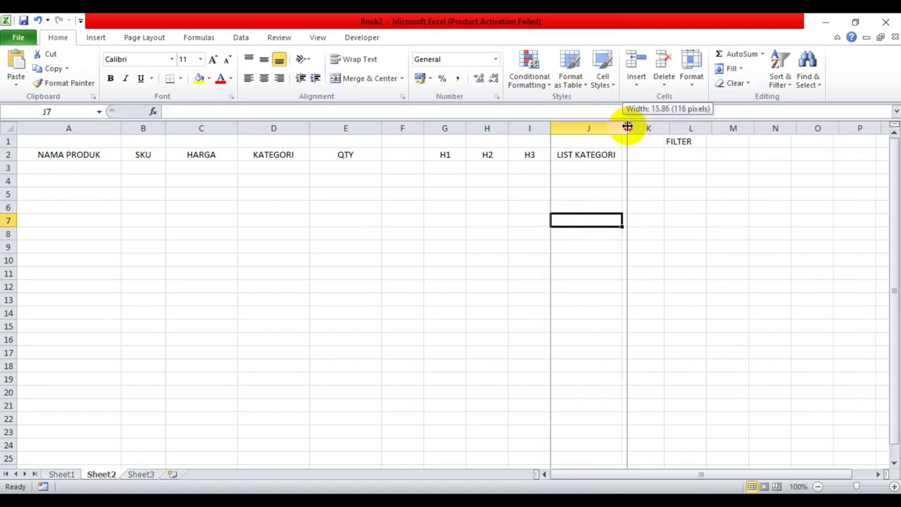
{"action": "left_click", "coordinate": [579, 176]}
{"action": "left_click", "coordinate": [582, 168]}
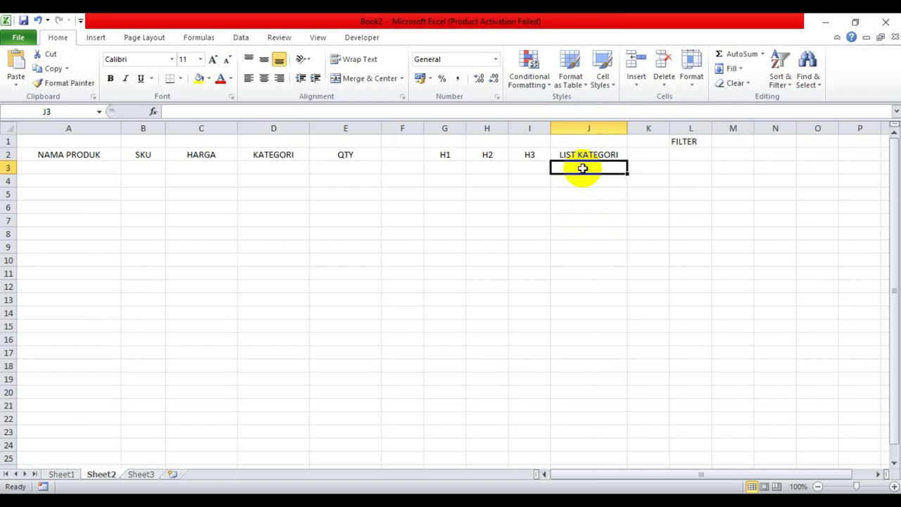
- Enter ELEKTRONIK, KESEHATAN, KECANTIKAN and MAKANAN in J3:J6, then widen column M
{"action": "type", "text": "ELEKTRONIK"}
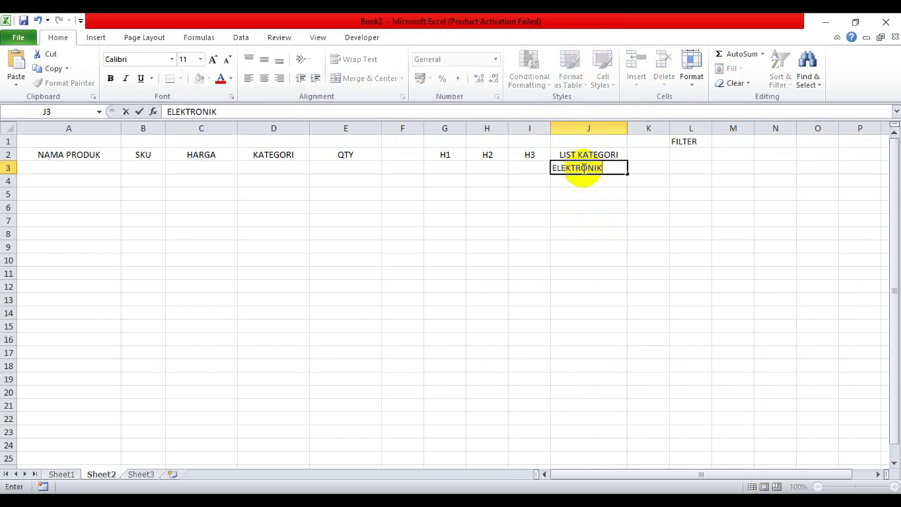
{"action": "key", "text": "Return"}
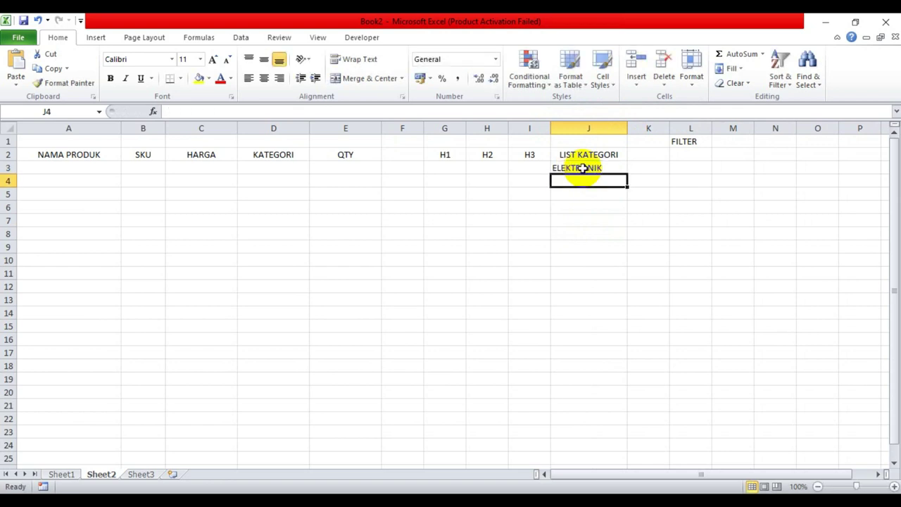
{"action": "type", "text": "KE"}
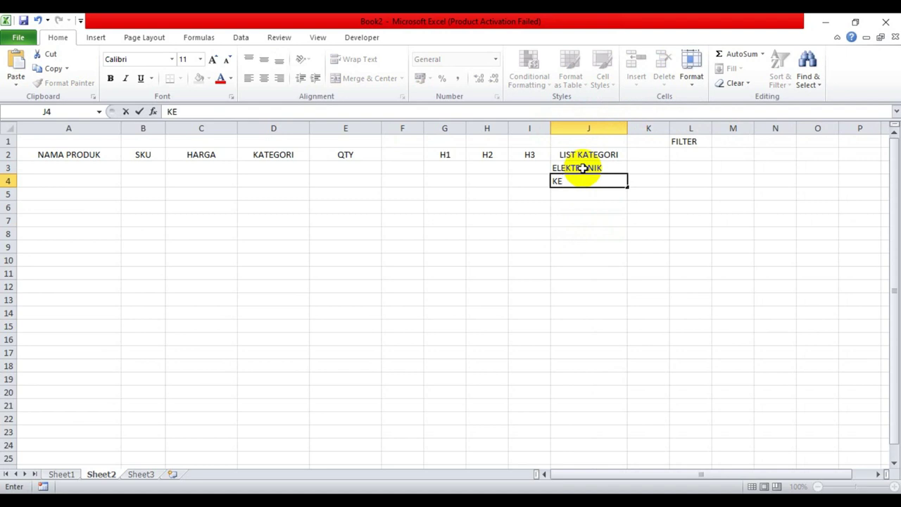
{"action": "type", "text": "SEHATAN"}
{"action": "key", "text": "Return"}
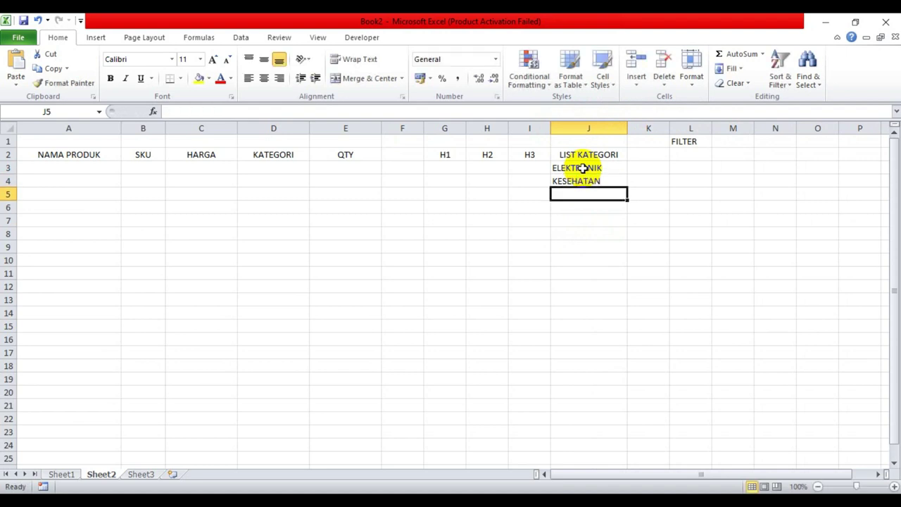
{"action": "type", "text": "KE"}
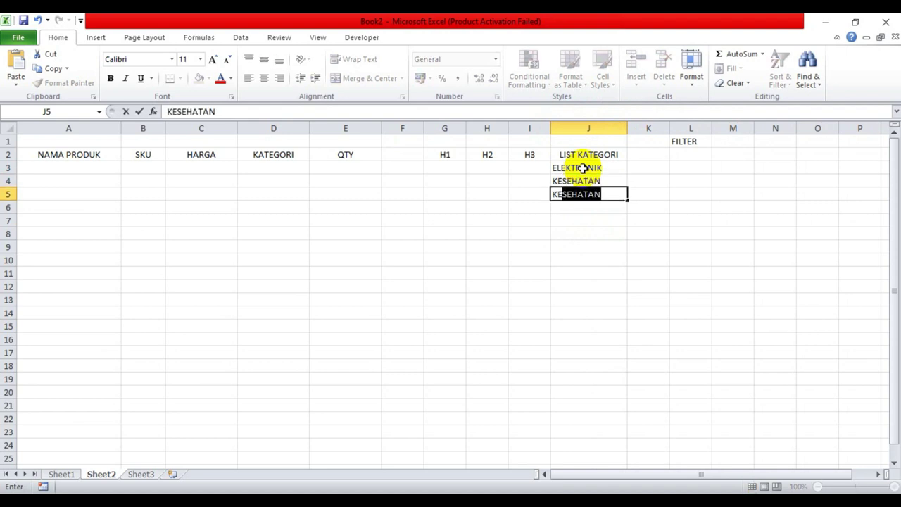
{"action": "type", "text": "CANTIKAN"}
{"action": "key", "text": "Return"}
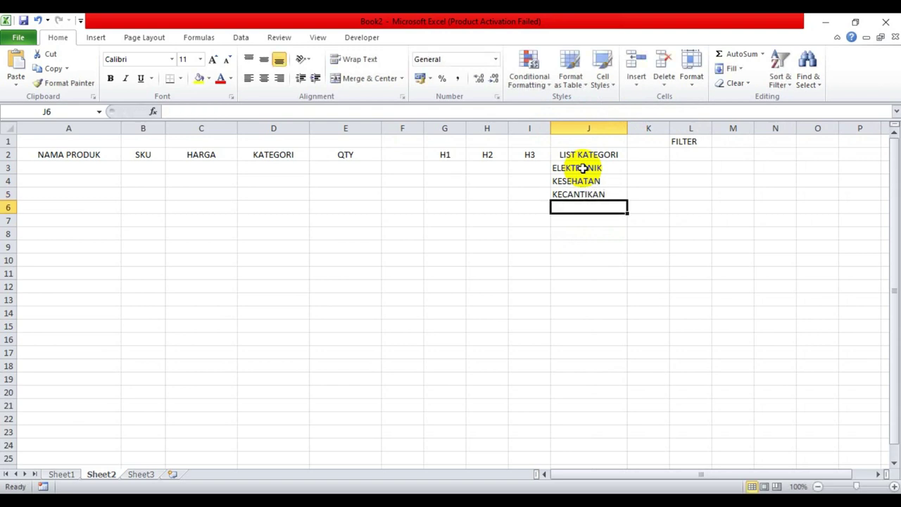
{"action": "type", "text": "MAKANAN"}
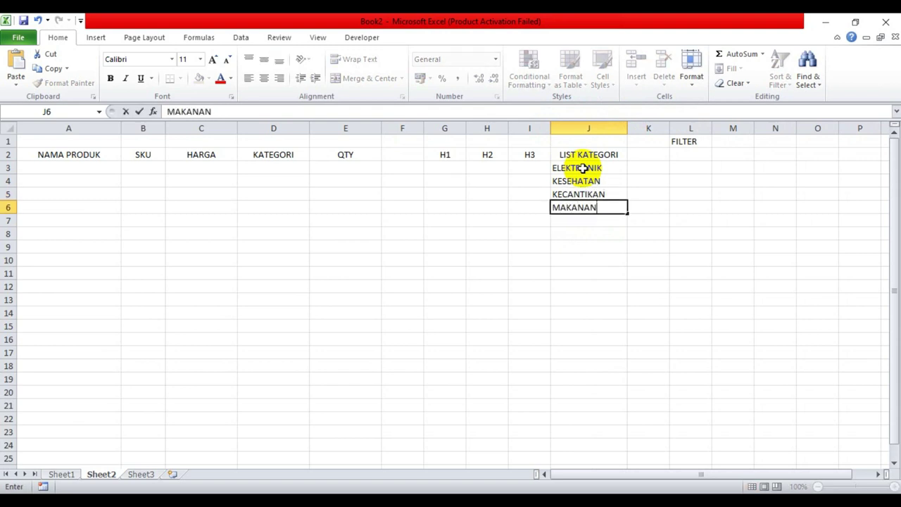
{"action": "left_click", "coordinate": [596, 222]}
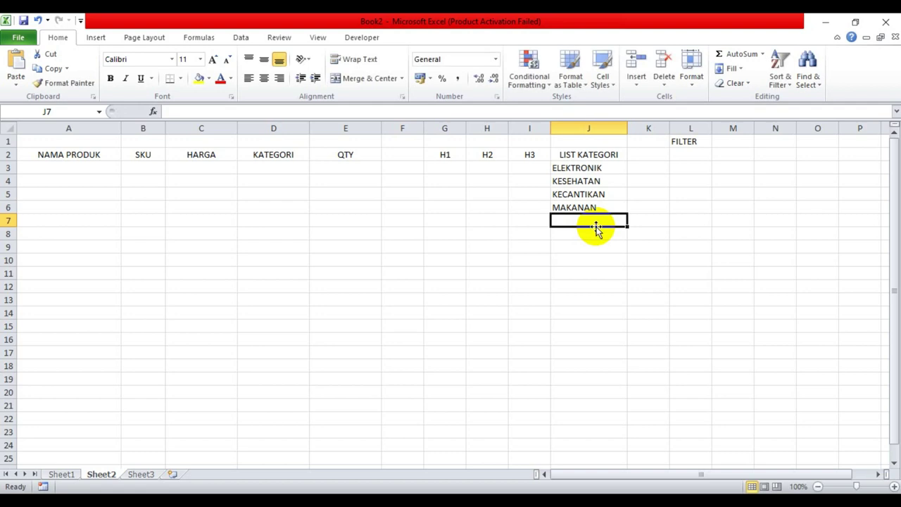
{"action": "left_click", "coordinate": [734, 142]}
{"action": "left_click_drag", "start_coordinate": [754, 128], "coordinate": [764, 127]}
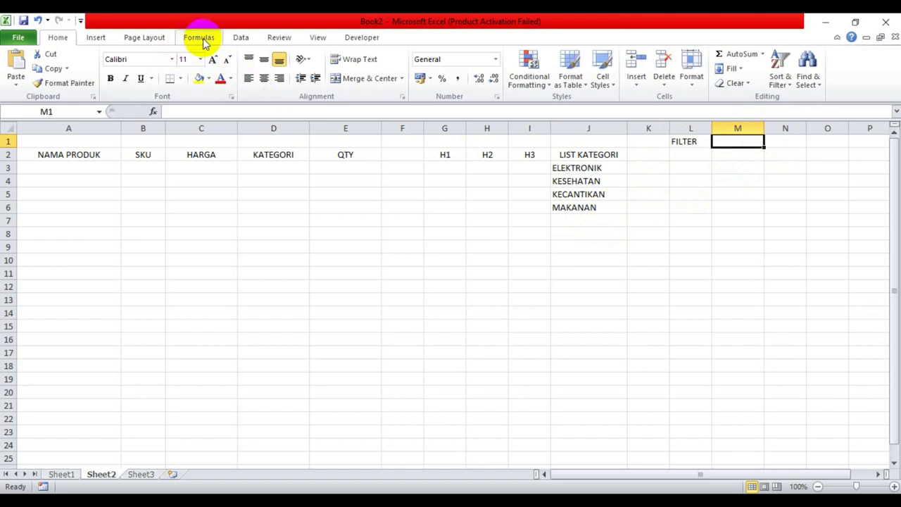
- Give M1 a List data validation sourced from J3:J6
{"action": "left_click", "coordinate": [240, 38]}
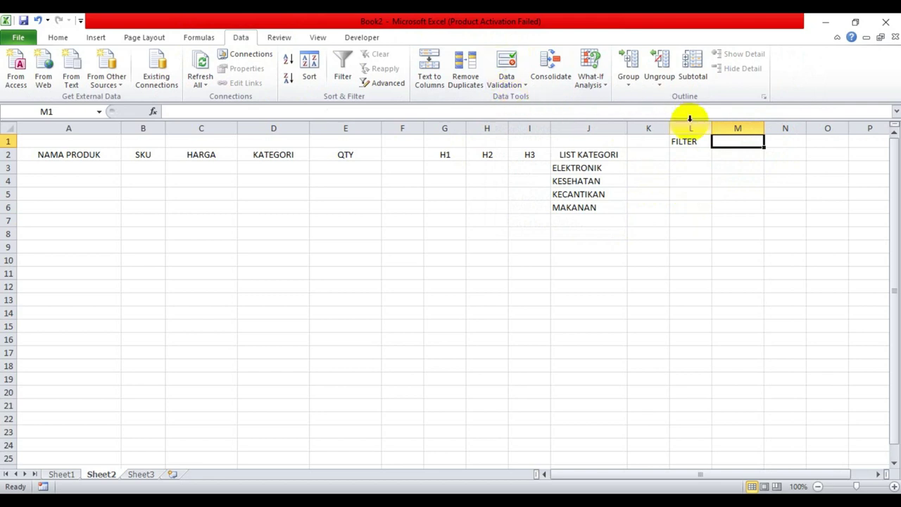
{"action": "left_click", "coordinate": [525, 85]}
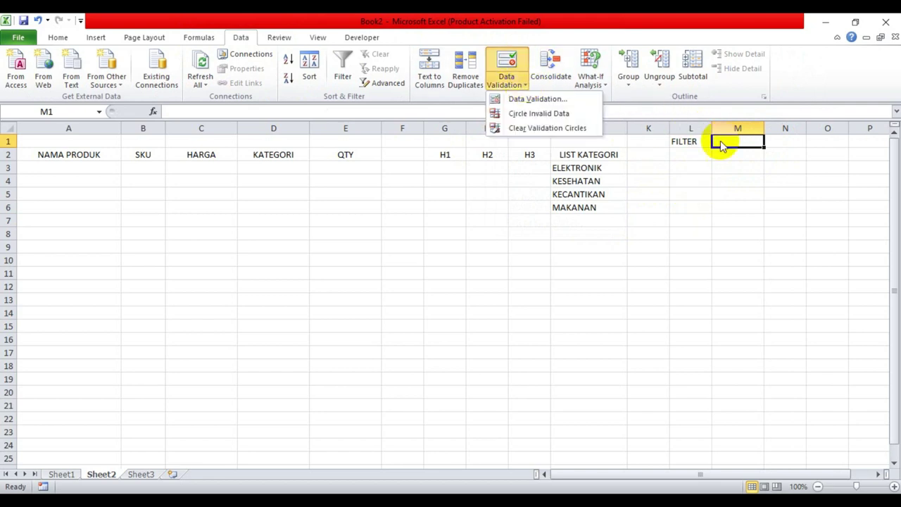
{"action": "left_click", "coordinate": [743, 142]}
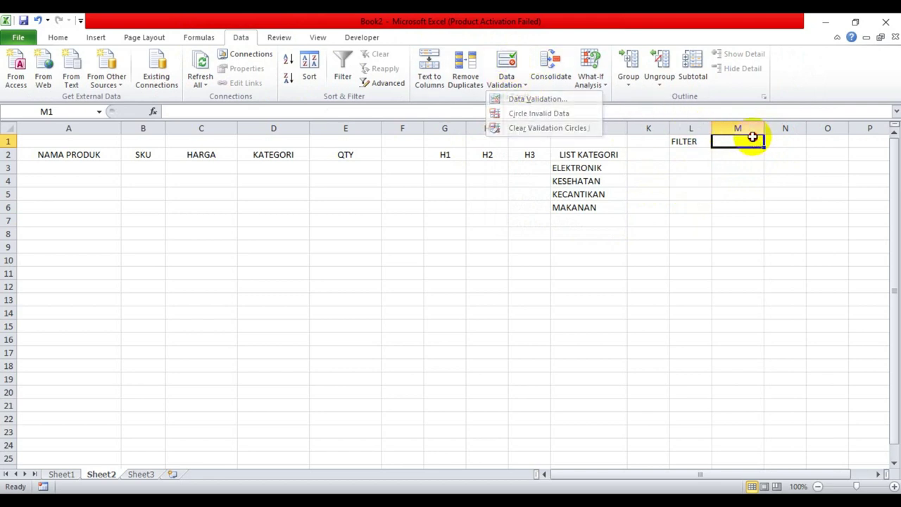
{"action": "left_click", "coordinate": [514, 85]}
{"action": "left_click", "coordinate": [524, 99]}
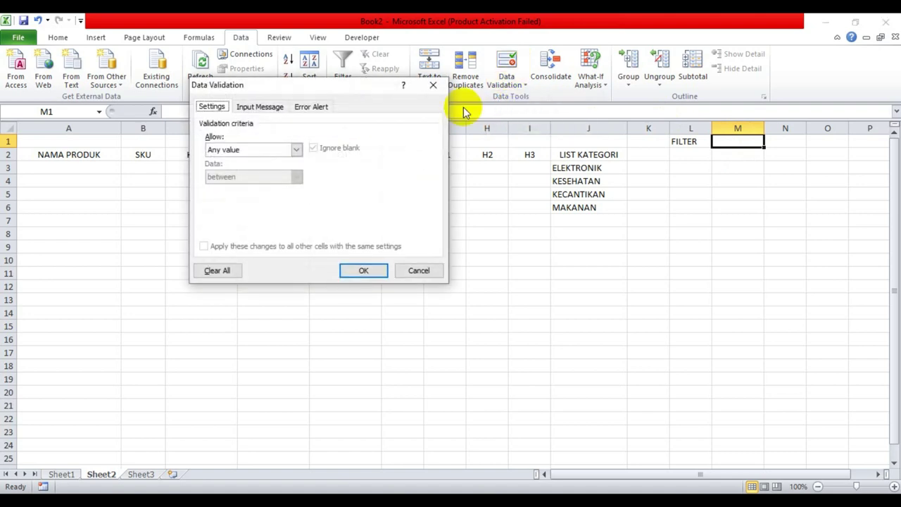
{"action": "left_click", "coordinate": [295, 149]}
{"action": "left_click", "coordinate": [219, 188]}
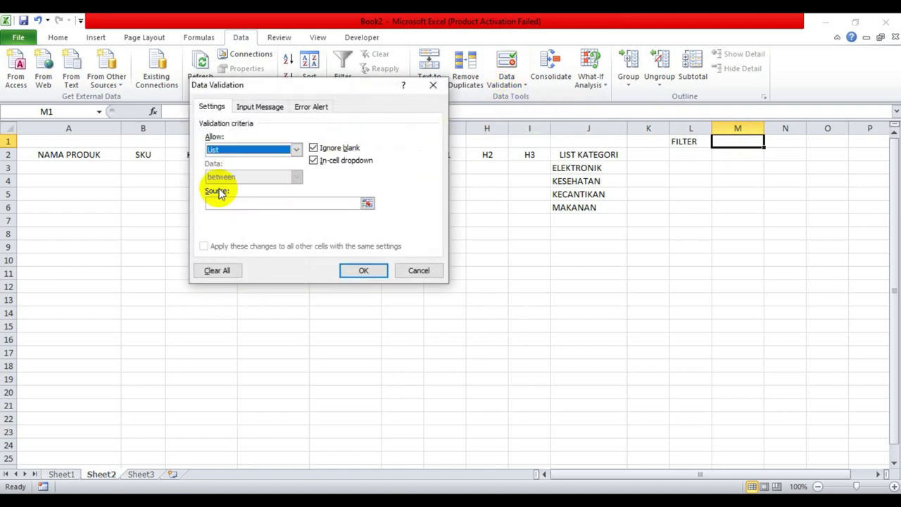
{"action": "left_click", "coordinate": [274, 203]}
{"action": "left_click_drag", "start_coordinate": [567, 171], "coordinate": [574, 207]}
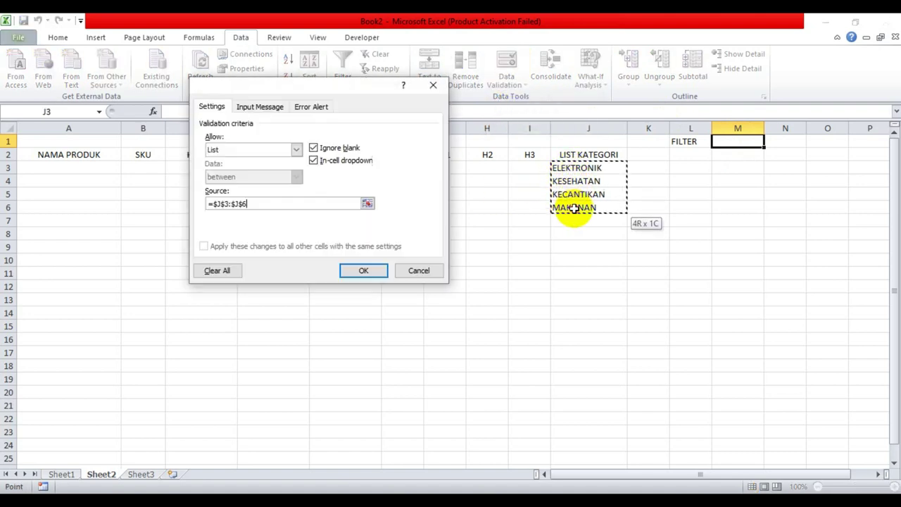
{"action": "left_click", "coordinate": [362, 272]}
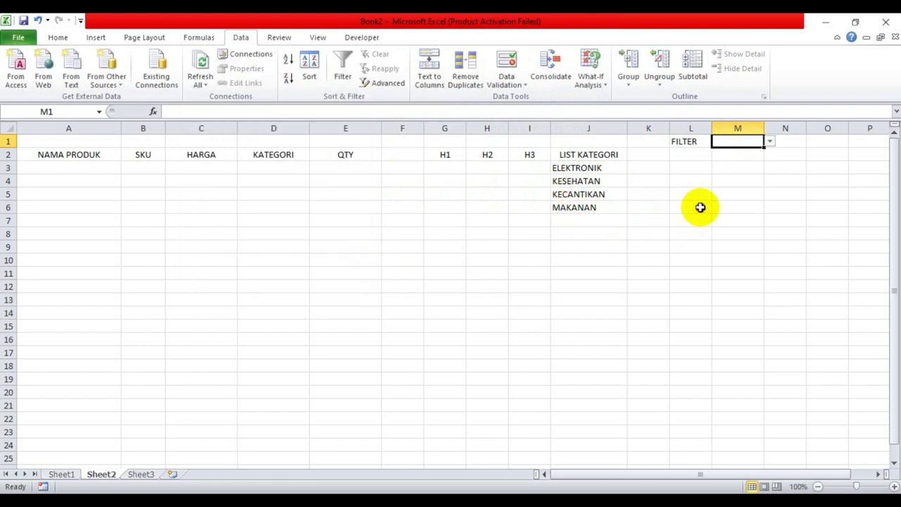
- Open M1's dropdown to confirm it offers the four categories
{"action": "left_click", "coordinate": [691, 207]}
{"action": "left_click", "coordinate": [738, 142]}
{"action": "left_click", "coordinate": [771, 142]}
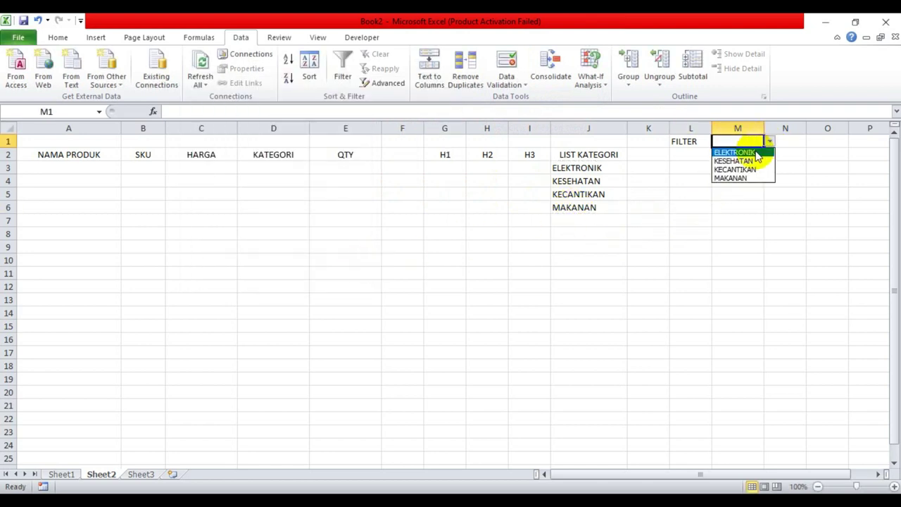
{"action": "left_click", "coordinate": [728, 231]}
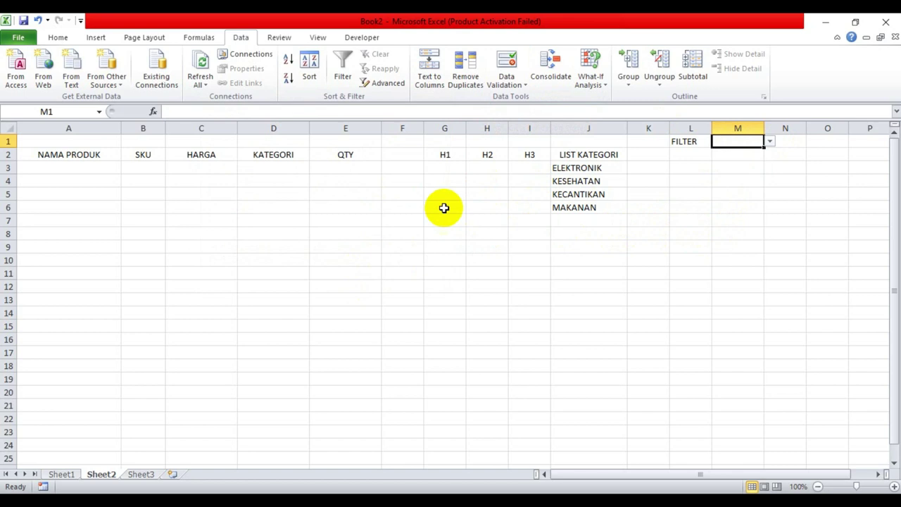
- Give cell D3 a List data validation whose source is the category range J3:J6
{"action": "left_click", "coordinate": [281, 171]}
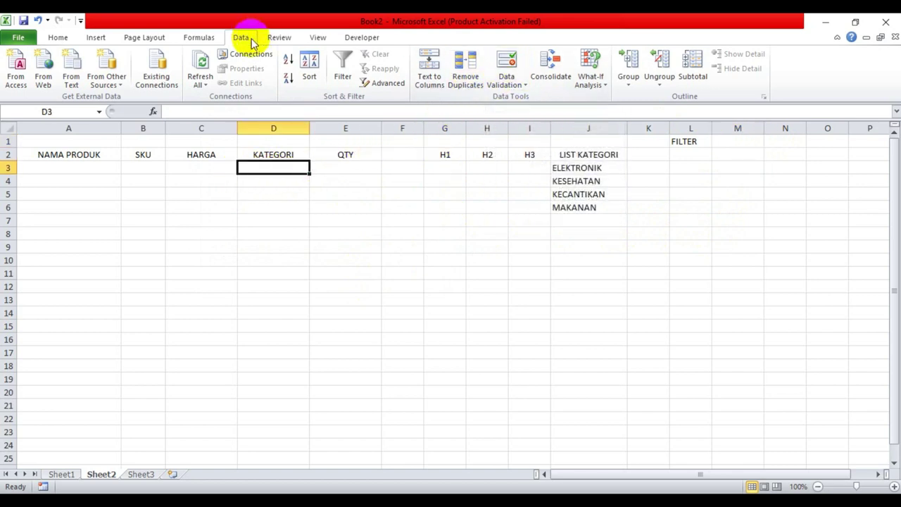
{"action": "left_click", "coordinate": [506, 81]}
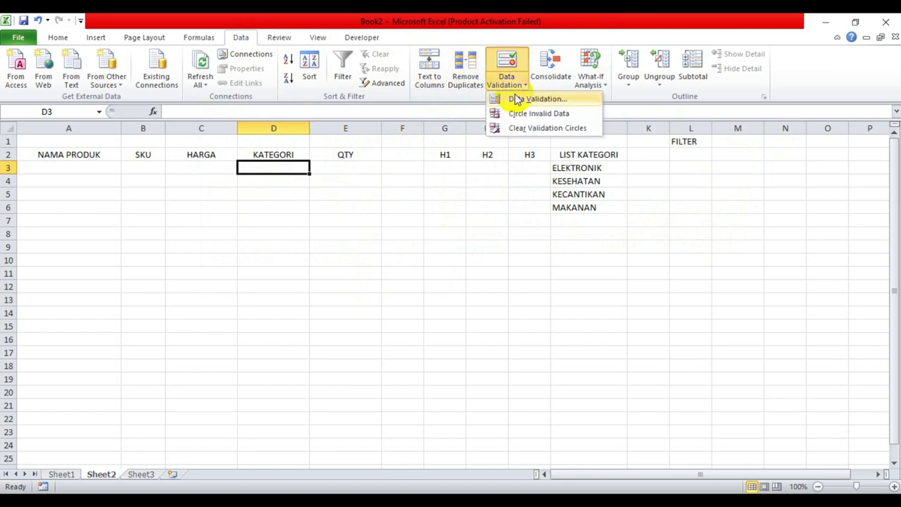
{"action": "left_click", "coordinate": [519, 99]}
{"action": "left_click", "coordinate": [296, 149]}
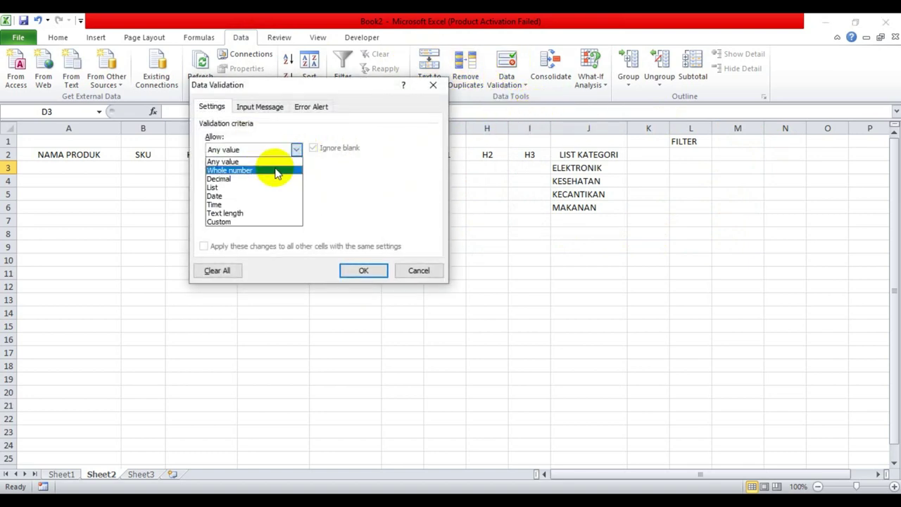
{"action": "left_click", "coordinate": [251, 188]}
{"action": "left_click", "coordinate": [327, 204]}
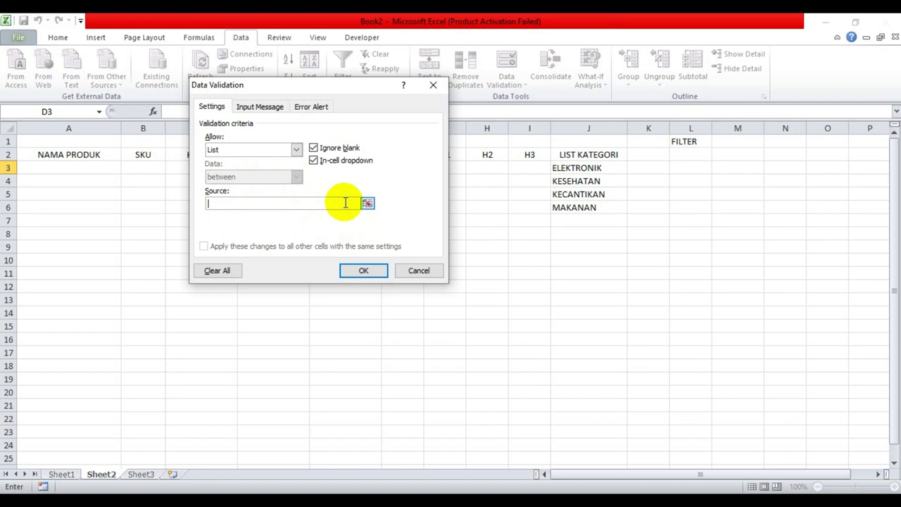
{"action": "mouse_move", "coordinate": [563, 169]}
{"action": "left_mouse_down"}
{"action": "mouse_move", "coordinate": [572, 186]}
{"action": "mouse_move", "coordinate": [565, 207]}
{"action": "left_mouse_up"}
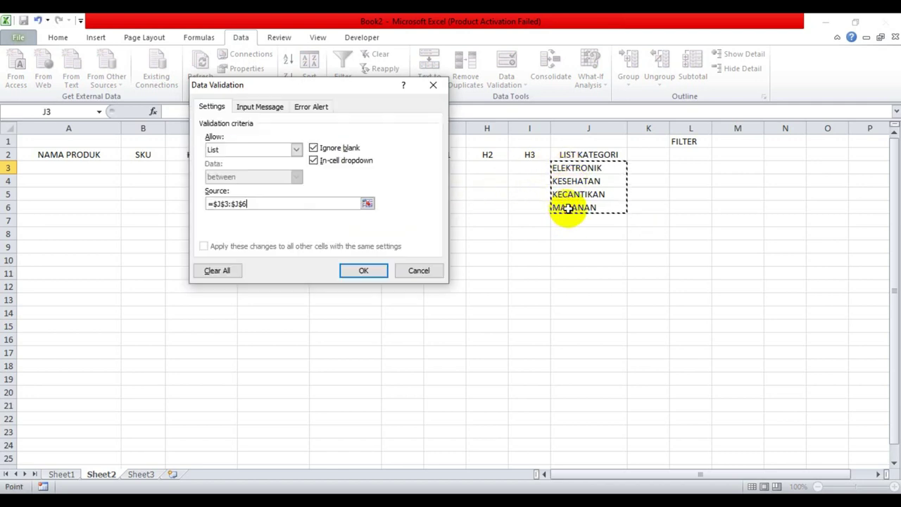
- Confirm the D3 list validation and check that its category list appears
{"action": "left_click", "coordinate": [372, 271]}
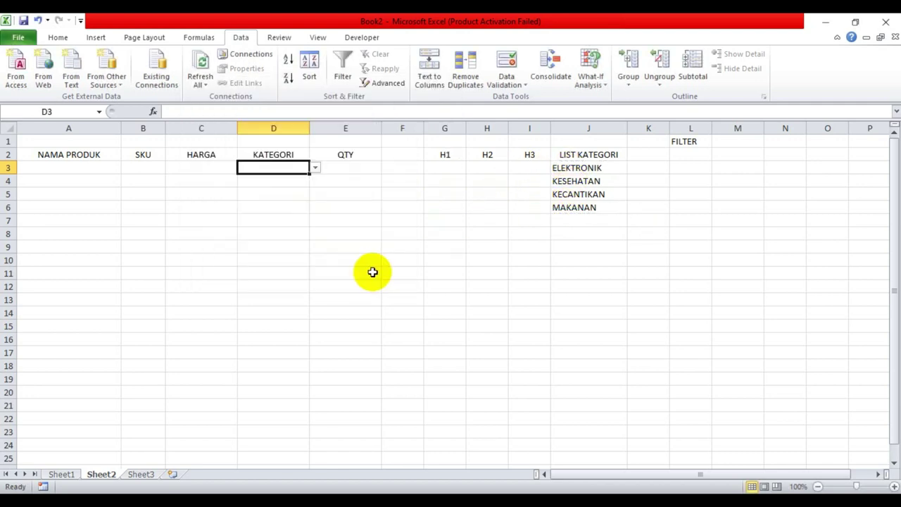
{"action": "left_click", "coordinate": [315, 168]}
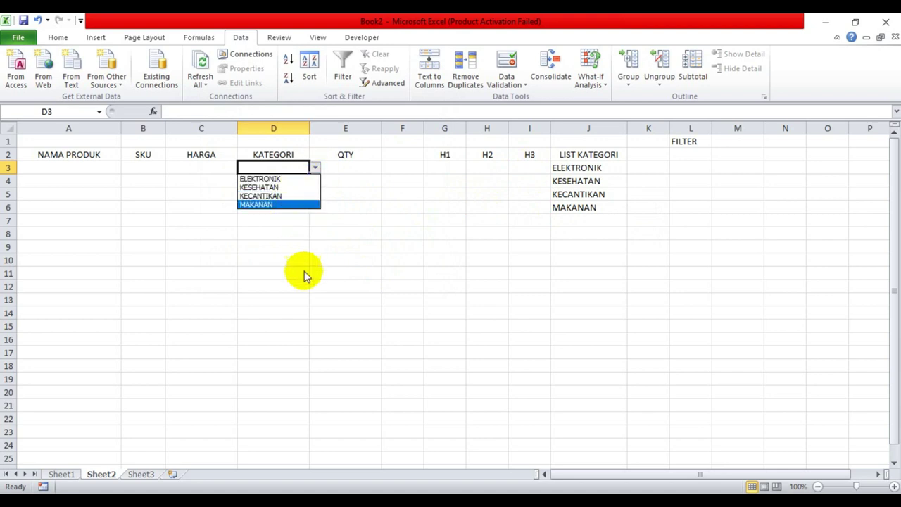
{"action": "left_click", "coordinate": [298, 175]}
- Copy D3's category dropdown down through D13 and verify the copied cells show it
{"action": "left_click_drag", "start_coordinate": [310, 172], "coordinate": [318, 300]}
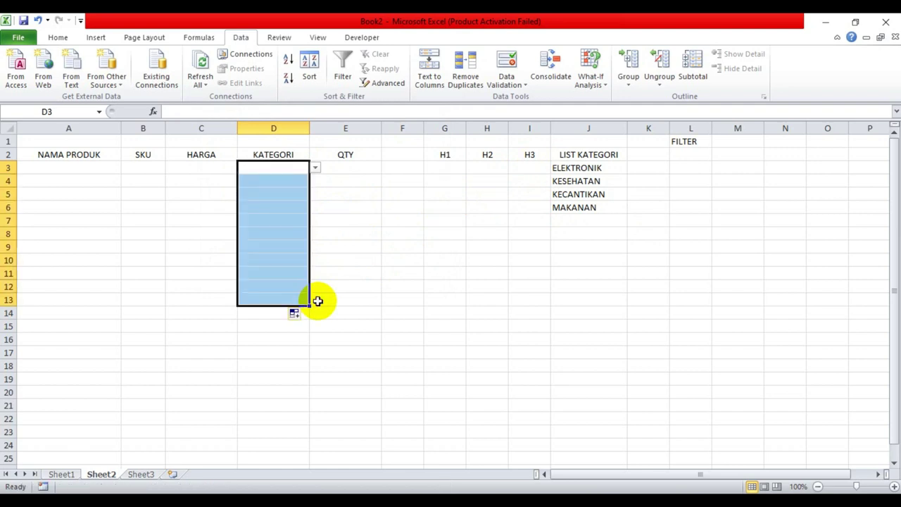
{"action": "left_click", "coordinate": [291, 288]}
{"action": "left_click", "coordinate": [278, 178]}
{"action": "left_click", "coordinate": [283, 172]}
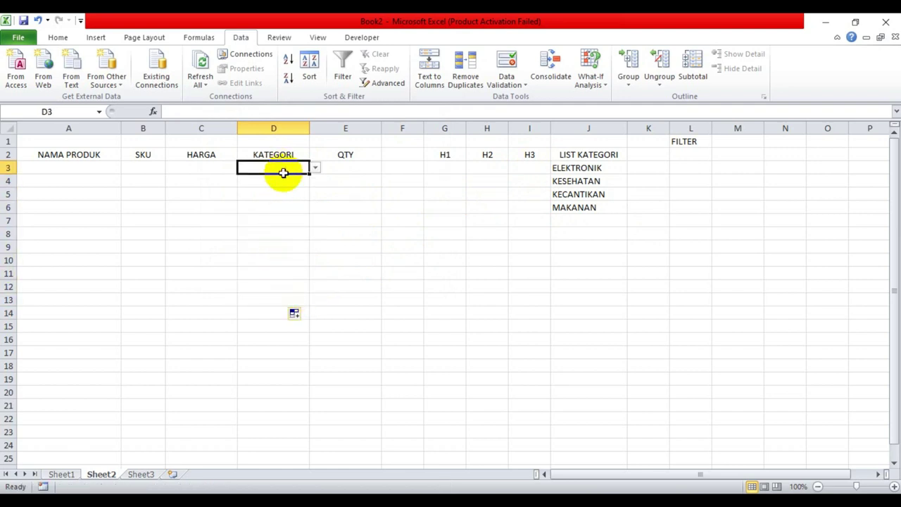
{"action": "left_click", "coordinate": [287, 233]}
{"action": "left_click", "coordinate": [292, 285]}
{"action": "left_click", "coordinate": [225, 169]}
{"action": "left_click", "coordinate": [286, 191]}
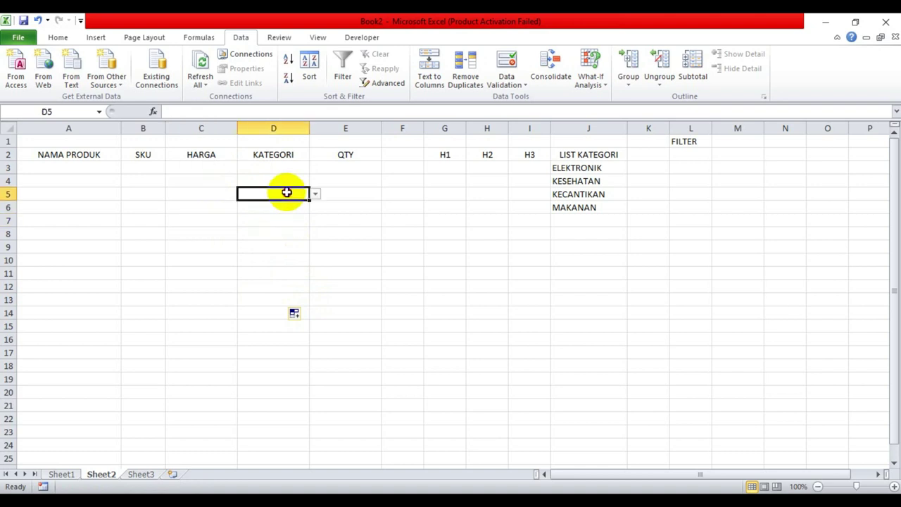
{"action": "left_click", "coordinate": [75, 165]}
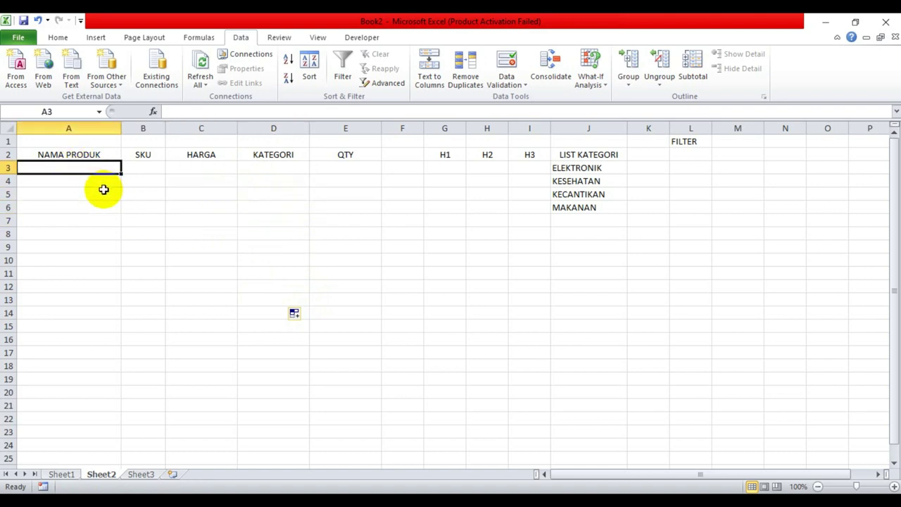
- Enter PRODUK 1 in A3 and fill PRODUK 1 to PRODUK 11 down to A13
{"action": "type", "text": "PRODU"}
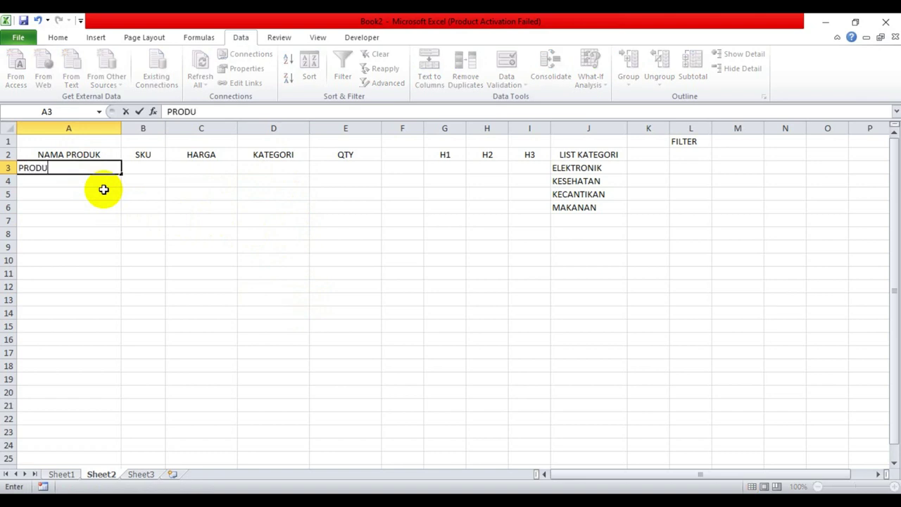
{"action": "type", "text": "K KES"}
{"action": "type", "text": "EHATAN"}
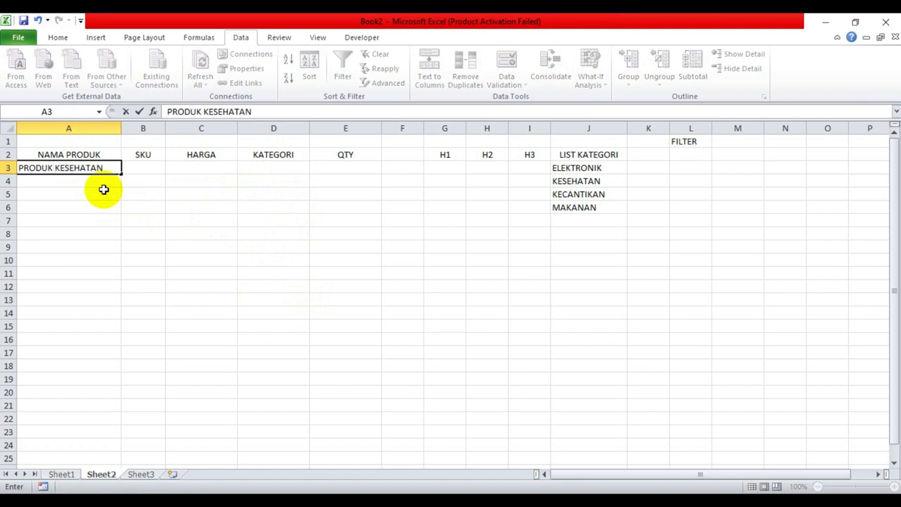
{"action": "key", "text": "BackSpace"}
{"action": "key", "text": "BackSpace"}
{"action": "key", "text": "BackSpace"}
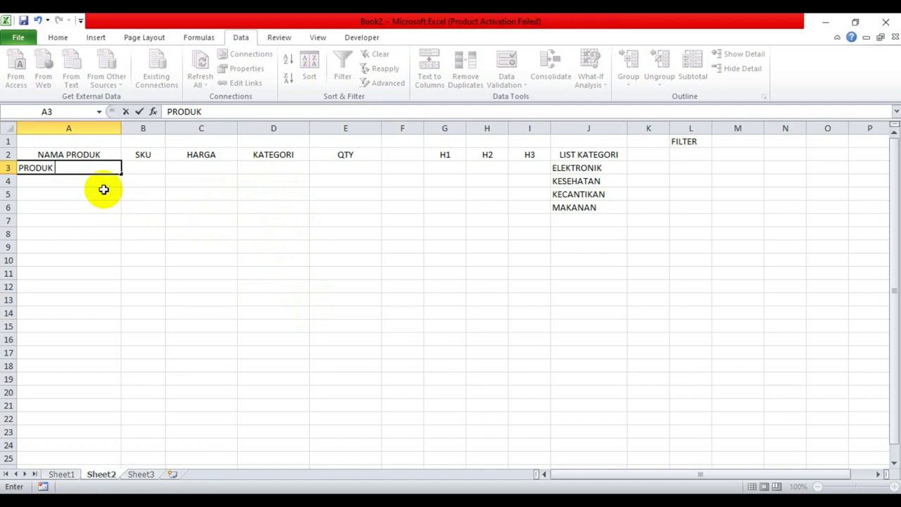
{"action": "type", "text": "1"}
{"action": "key", "text": "Return"}
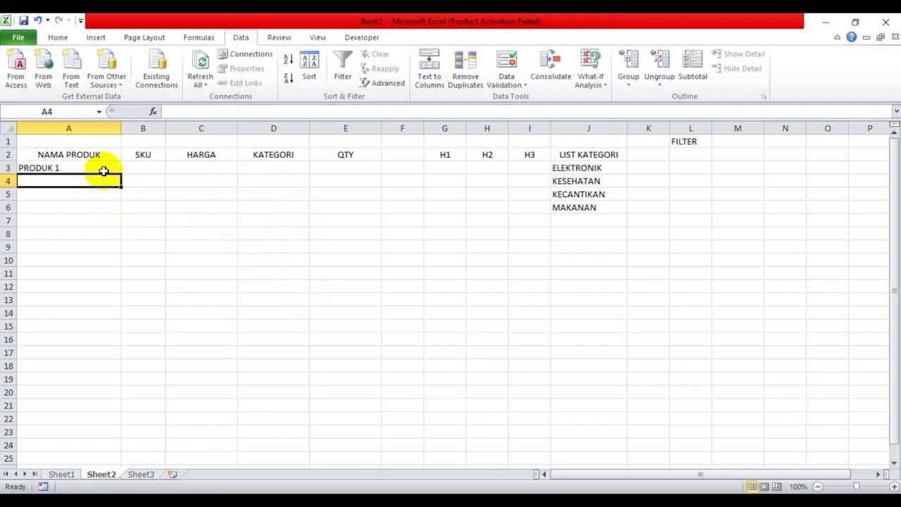
{"action": "left_click", "coordinate": [103, 169]}
{"action": "left_click_drag", "start_coordinate": [121, 174], "coordinate": [130, 304]}
- Enter SKU1 in B3 and fill SKU1 to SKU11 down to B13
{"action": "left_click", "coordinate": [142, 171]}
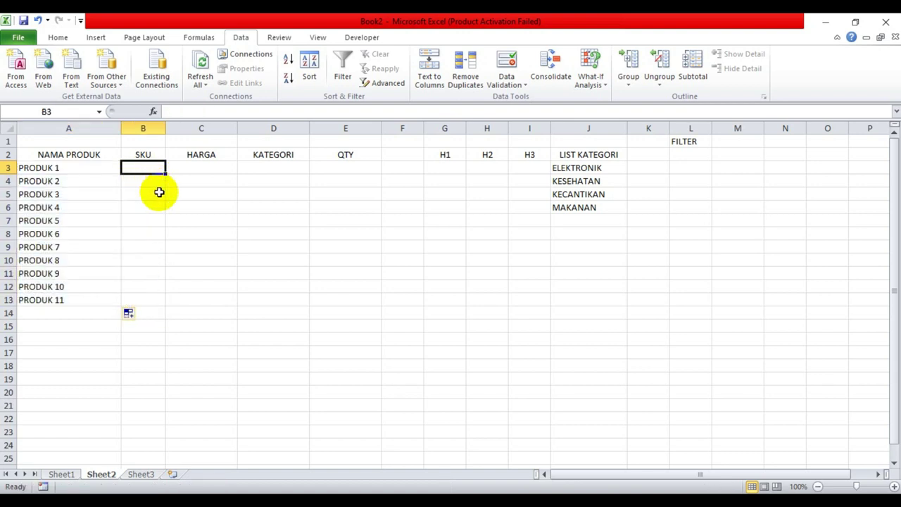
{"action": "type", "text": "SKU1"}
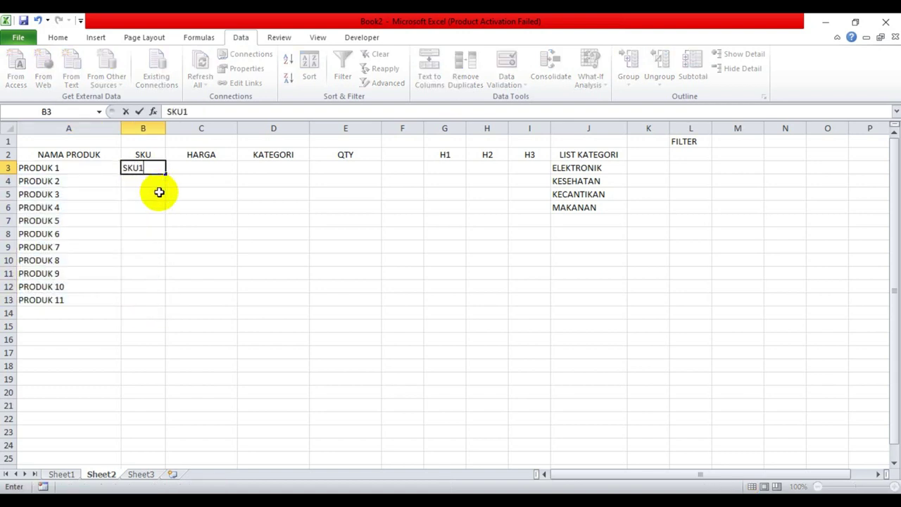
{"action": "left_click", "coordinate": [159, 193]}
{"action": "left_click", "coordinate": [162, 170]}
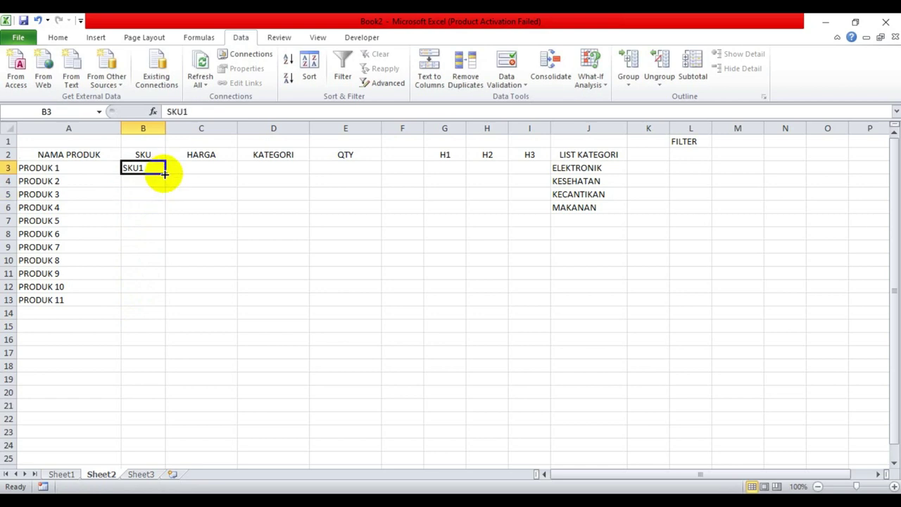
{"action": "left_click_drag", "start_coordinate": [165, 174], "coordinate": [166, 307]}
- Enter Rupiah prices for PRODUK 1 to PRODUK 6 in HARGA cells C3:C8
{"action": "left_click", "coordinate": [201, 169]}
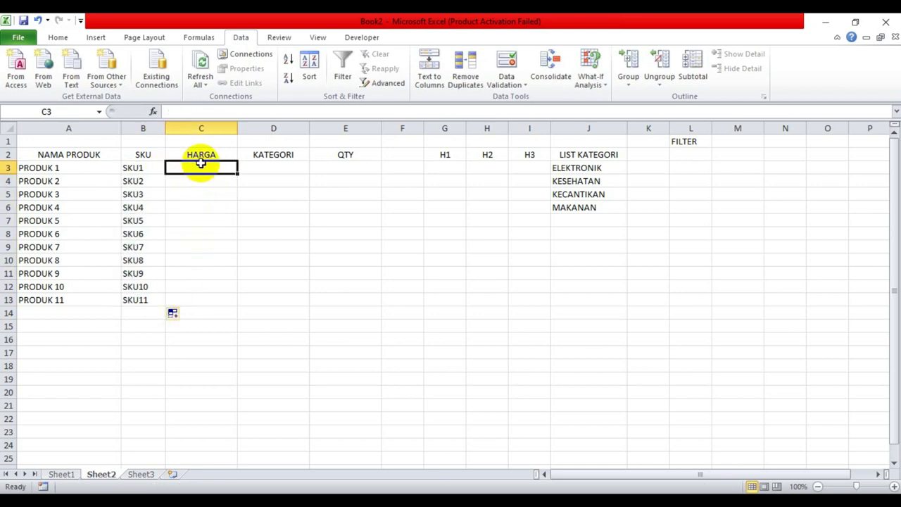
{"action": "type", "text": "26,00"}
{"action": "key", "text": "Return"}
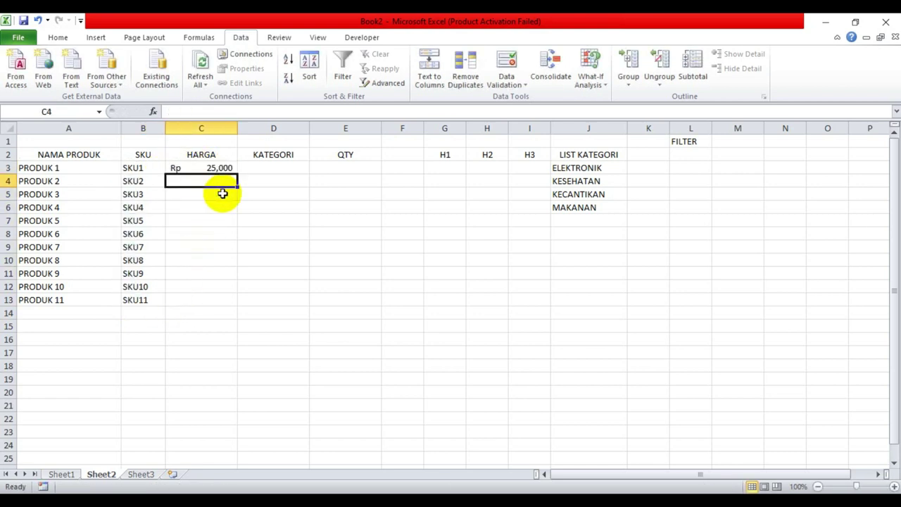
{"action": "type", "text": "26,000"}
{"action": "key", "text": "Return"}
{"action": "type", "text": "45,0"}
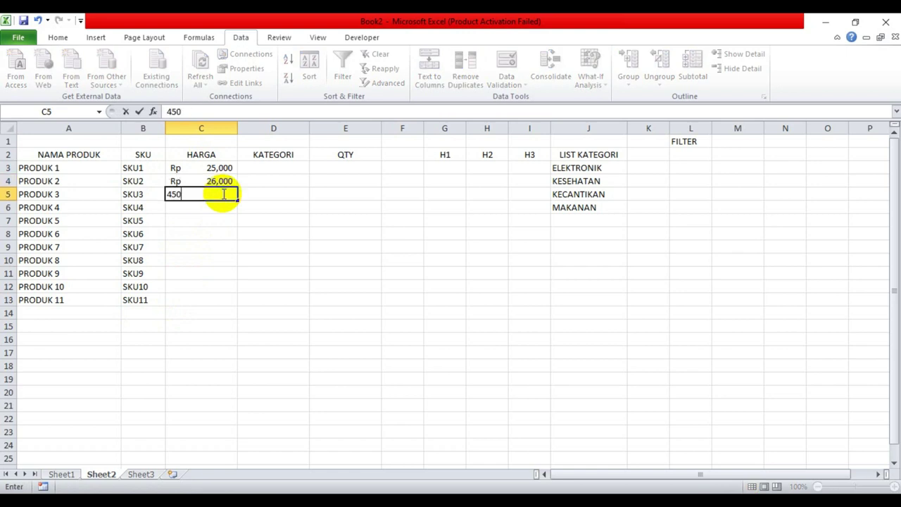
{"action": "type", "text": "00"}
{"action": "key", "text": "Return"}
{"action": "type", "text": "27"}
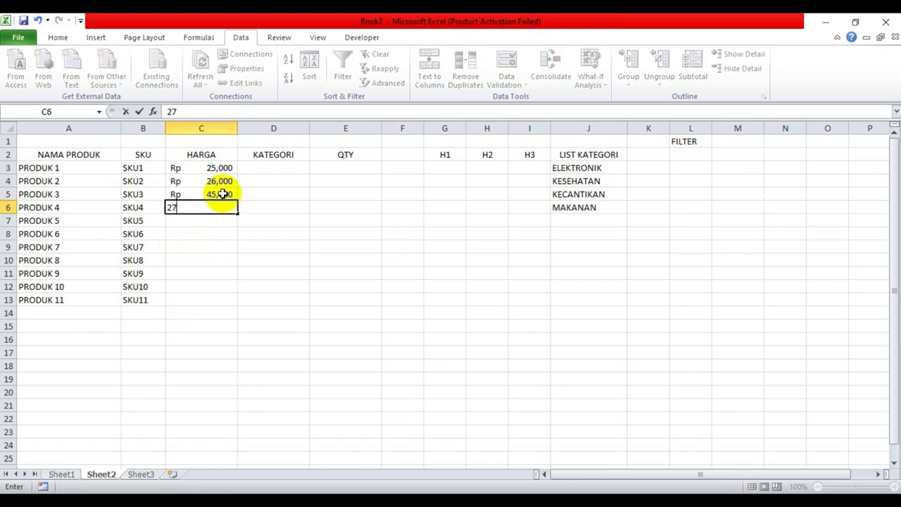
{"action": "type", "text": ",000"}
{"action": "key", "text": "Return"}
{"action": "type", "text": "24"}
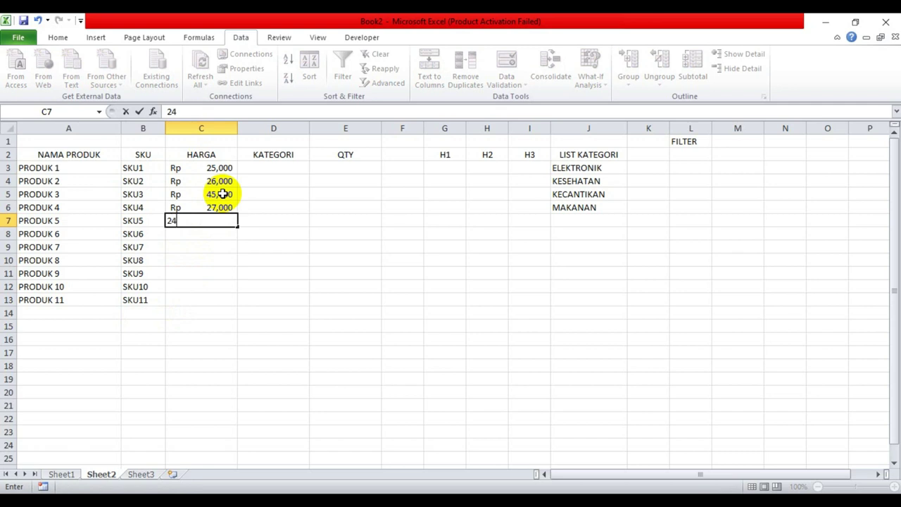
{"action": "type", "text": ",00"}
{"action": "key", "text": "Return"}
{"action": "type", "text": "78,000"}
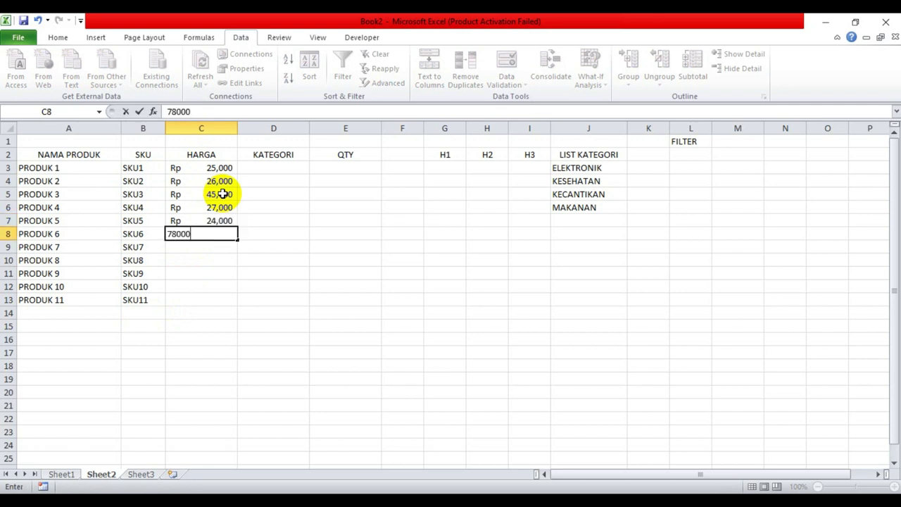
{"action": "key", "text": "Return"}
- Enter the remaining prices for PRODUK 7 to PRODUK 11 in C9:C13, ending at 11,000
{"action": "type", "text": "65,000"}
{"action": "key", "text": "Return"}
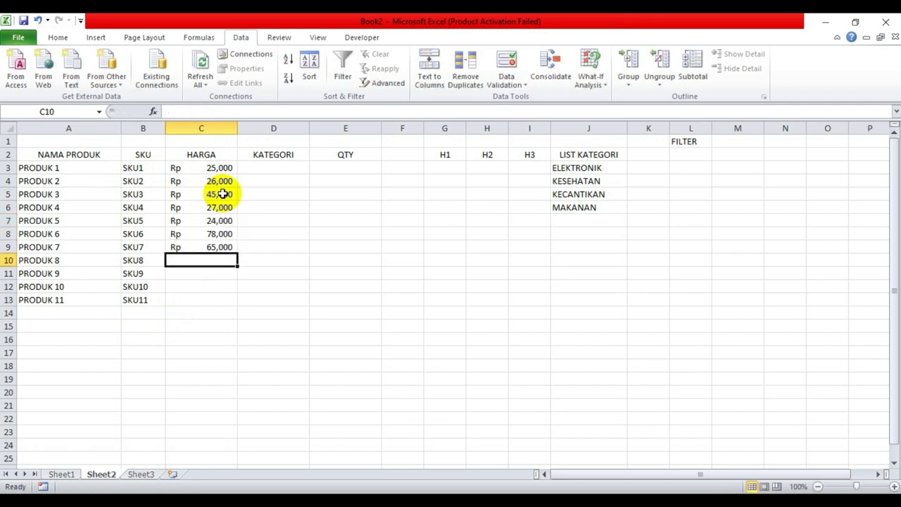
{"action": "type", "text": "35000"}
{"action": "key", "text": "Return"}
{"action": "type", "text": "18000"}
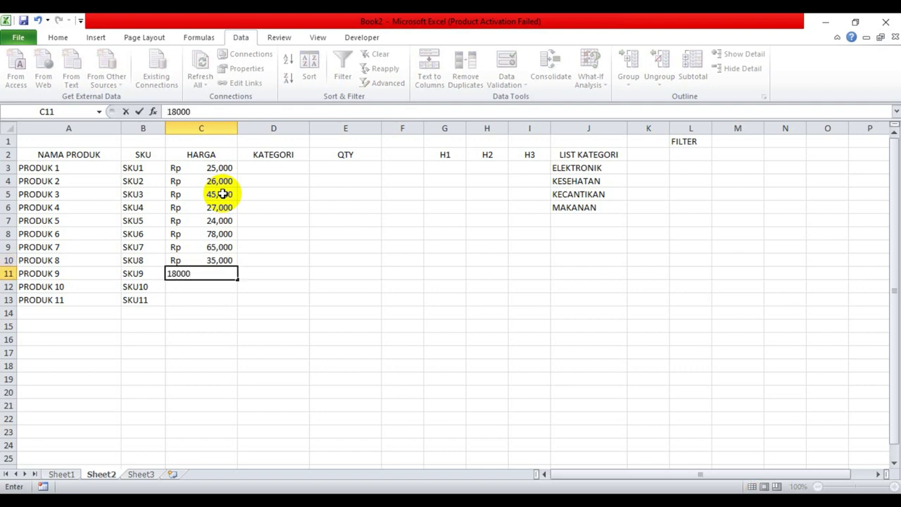
{"action": "key", "text": "Return"}
{"action": "type", "text": "25,"}
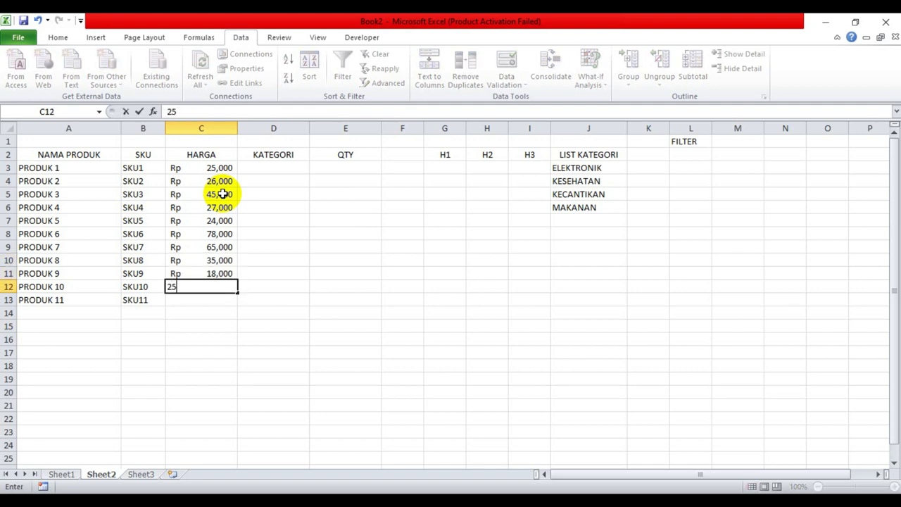
{"action": "type", "text": "000"}
{"action": "key", "text": "Return"}
{"action": "key", "text": "Left"}
{"action": "key", "text": "Right"}
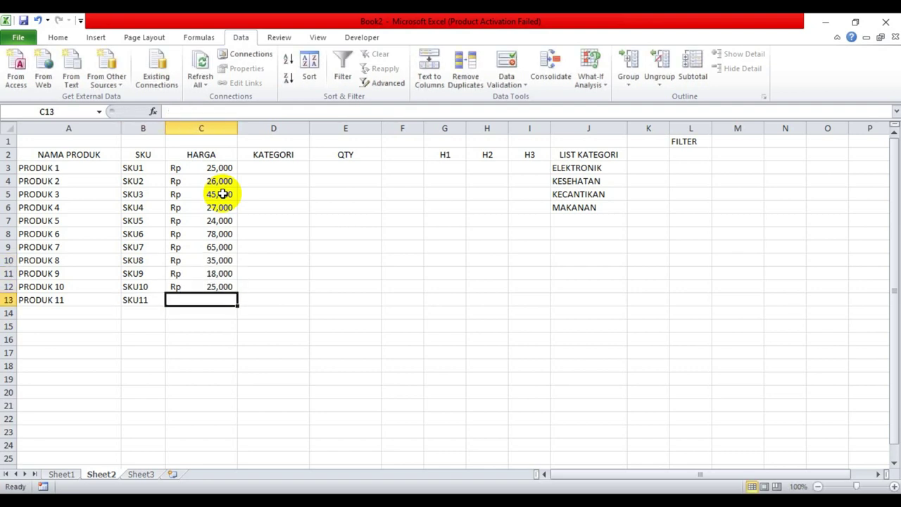
{"action": "type", "text": "11000"}
{"action": "key", "text": "ctrl+Return"}
- Set PRODUK 1 and 2 to ELEKTRONIK and PRODUK 3 to KECANTIKAN
{"action": "left_click", "coordinate": [268, 166]}
{"action": "left_click", "coordinate": [316, 168]}
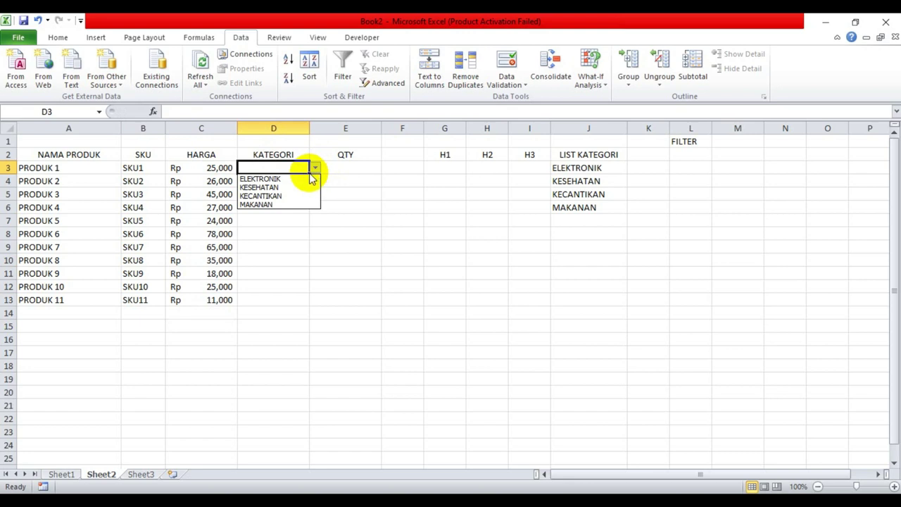
{"action": "left_click", "coordinate": [303, 179]}
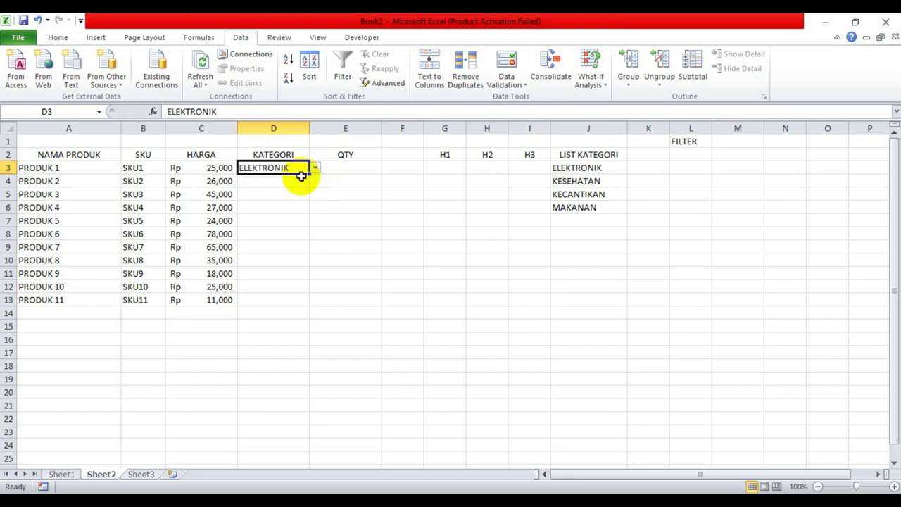
{"action": "left_click_drag", "start_coordinate": [310, 173], "coordinate": [311, 185]}
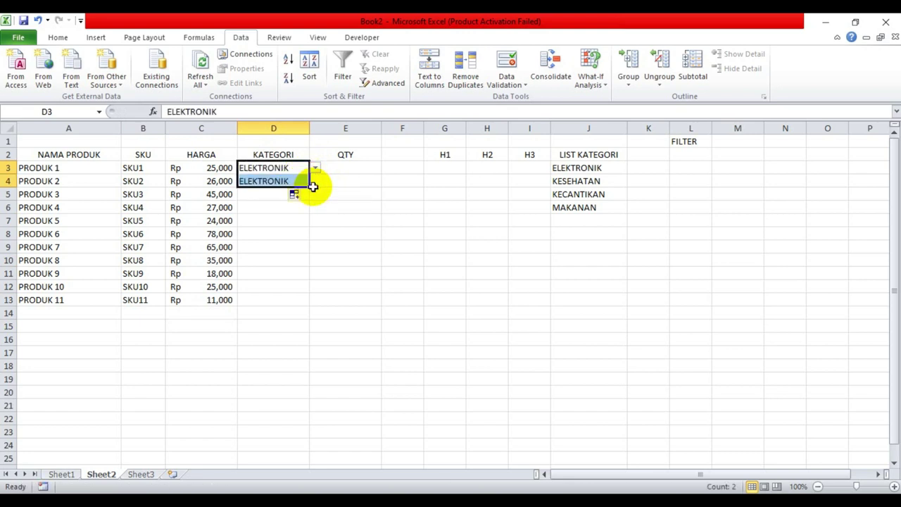
{"action": "left_click", "coordinate": [265, 195]}
{"action": "left_click", "coordinate": [315, 194]}
{"action": "left_click", "coordinate": [286, 222]}
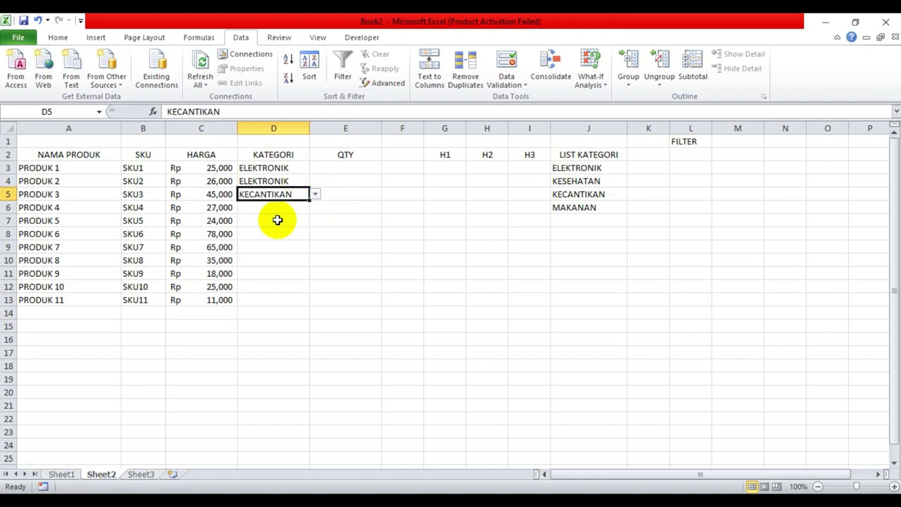
- Set PRODUK 5, PRODUK 8 and PRODUK 11 to KESEHATAN from the dropdowns
{"action": "left_click", "coordinate": [283, 220]}
{"action": "left_click", "coordinate": [315, 220]}
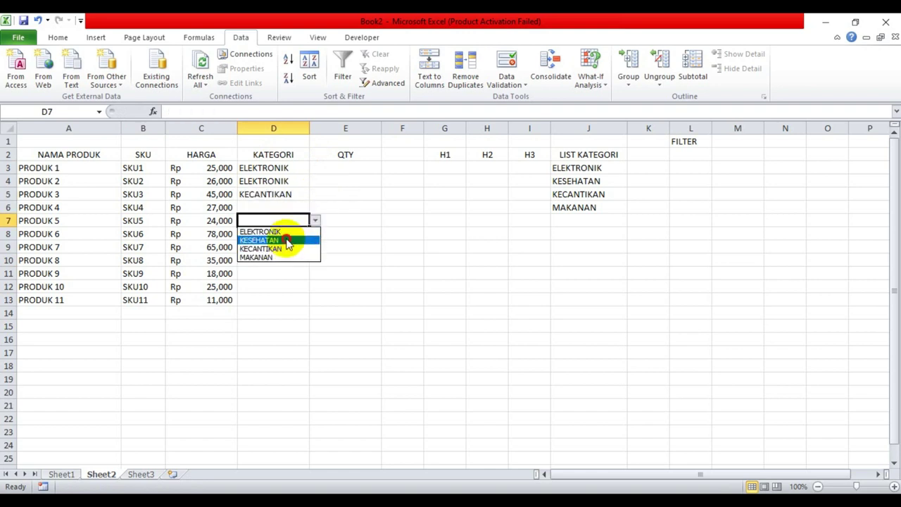
{"action": "left_click", "coordinate": [285, 240]}
{"action": "left_click", "coordinate": [275, 259]}
{"action": "left_click", "coordinate": [314, 260]}
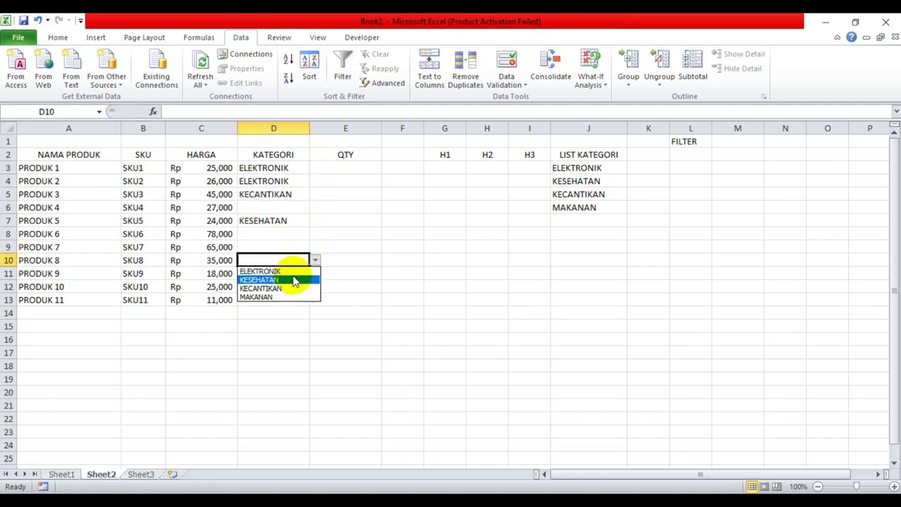
{"action": "left_click", "coordinate": [293, 280]}
{"action": "left_click", "coordinate": [284, 300]}
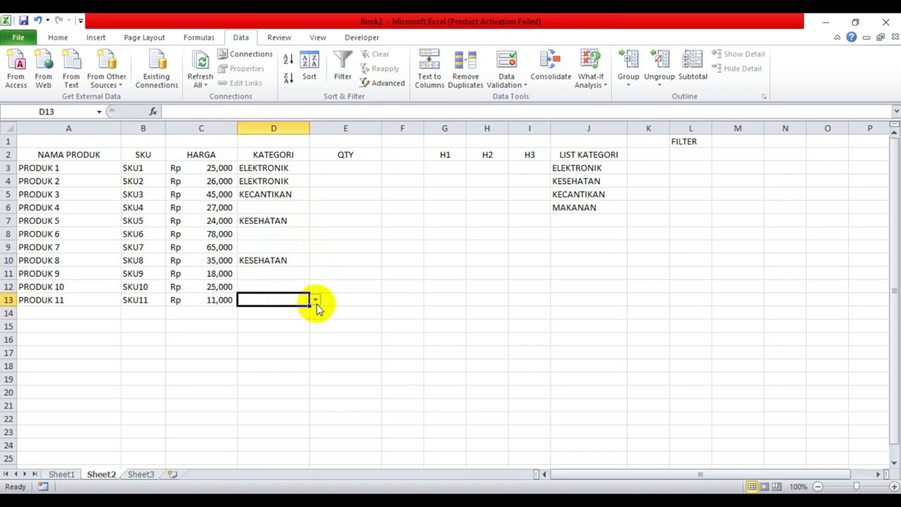
{"action": "left_click", "coordinate": [315, 300]}
{"action": "left_click", "coordinate": [290, 319]}
- Set PRODUK 4 and 6 to MAKANAN and PRODUK 9 to ELEKTRONIK
{"action": "left_click", "coordinate": [286, 207]}
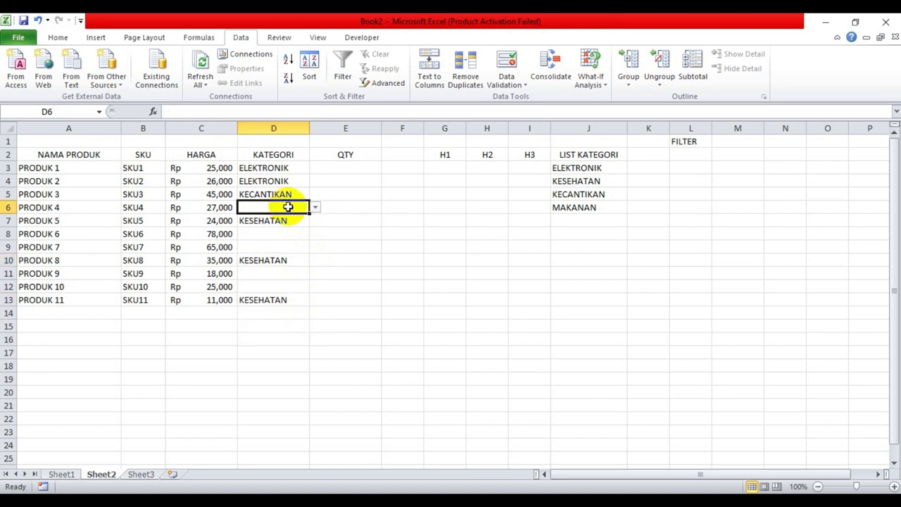
{"action": "left_click", "coordinate": [315, 207]}
{"action": "left_click", "coordinate": [290, 244]}
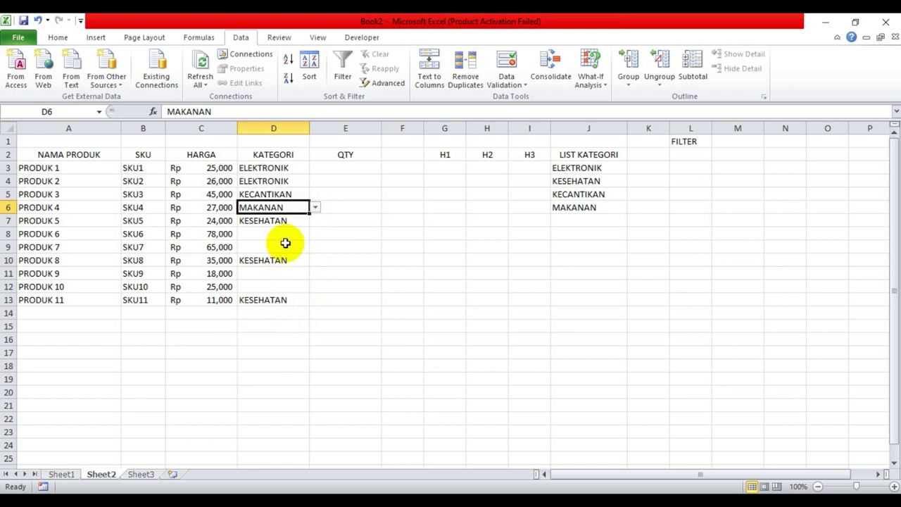
{"action": "left_click", "coordinate": [289, 235]}
{"action": "left_click", "coordinate": [314, 234]}
{"action": "left_click", "coordinate": [290, 269]}
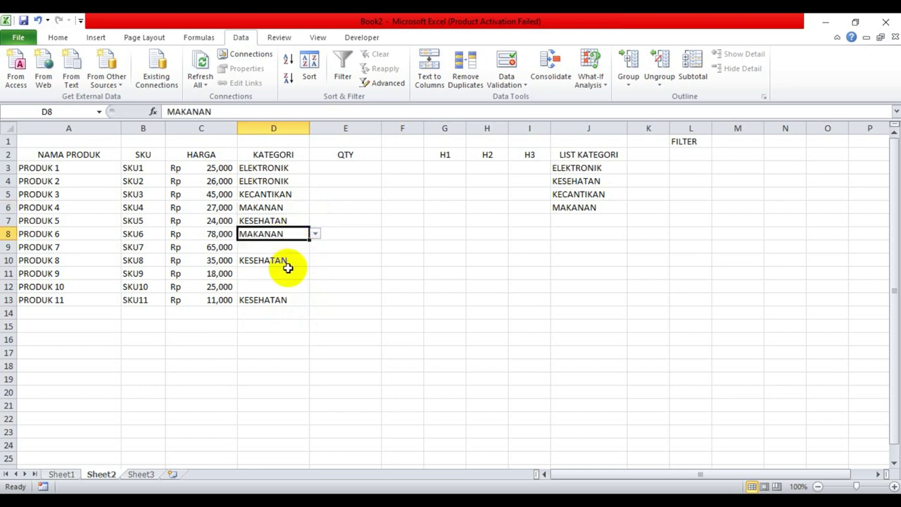
{"action": "left_click", "coordinate": [291, 275]}
{"action": "left_click", "coordinate": [315, 274]}
{"action": "left_click", "coordinate": [296, 274]}
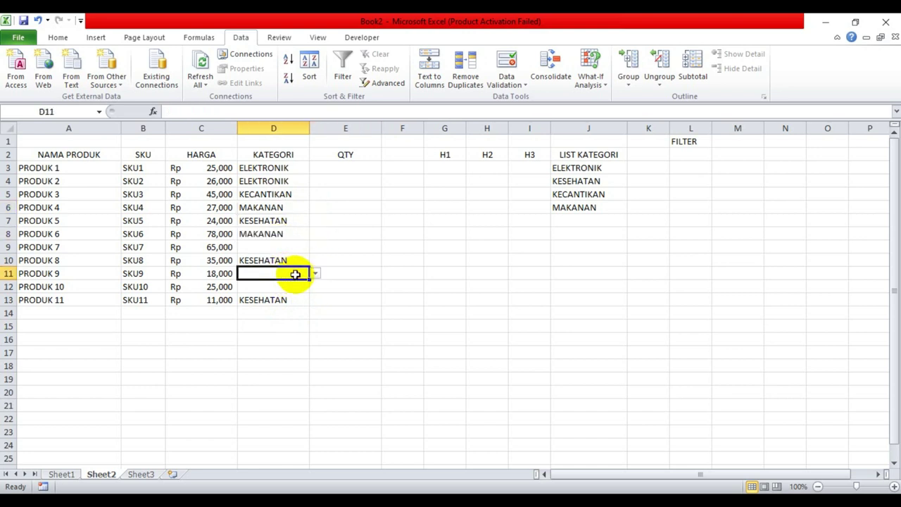
{"action": "left_click", "coordinate": [315, 274]}
{"action": "left_click", "coordinate": [288, 284]}
- Set PRODUK 7 to KESEHATAN and PRODUK 10 to KECANTIKAN
{"action": "left_click", "coordinate": [286, 247]}
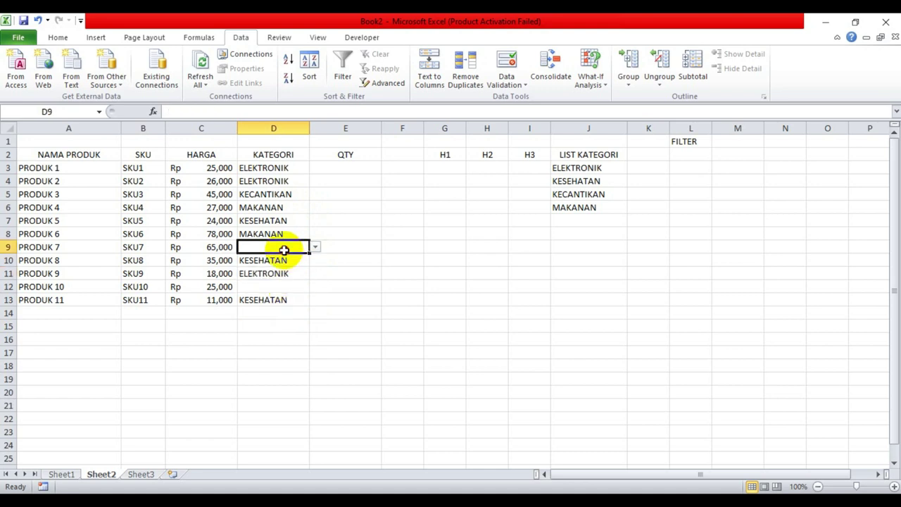
{"action": "left_click", "coordinate": [315, 248]}
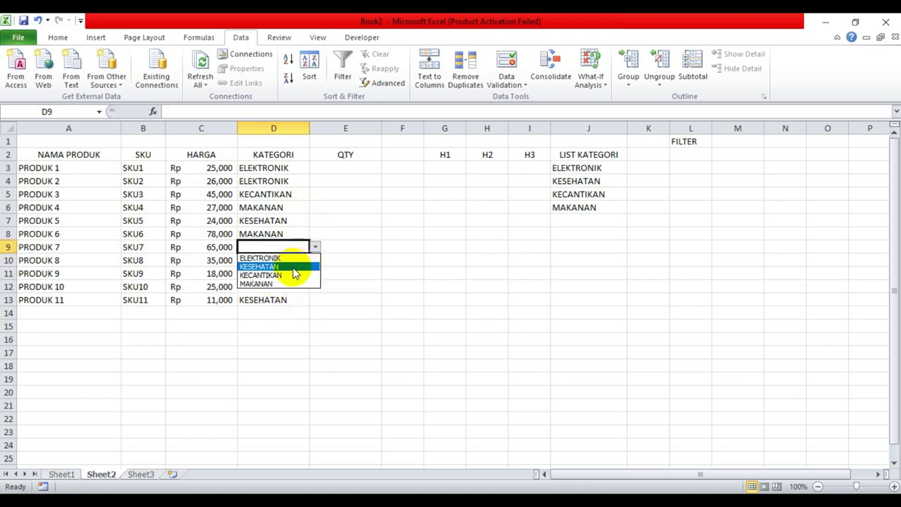
{"action": "left_click", "coordinate": [294, 269]}
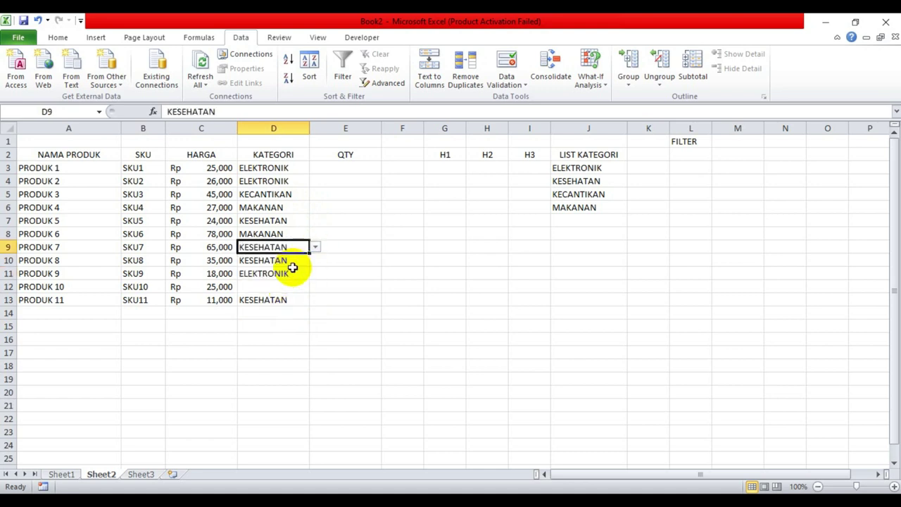
{"action": "left_click", "coordinate": [298, 291]}
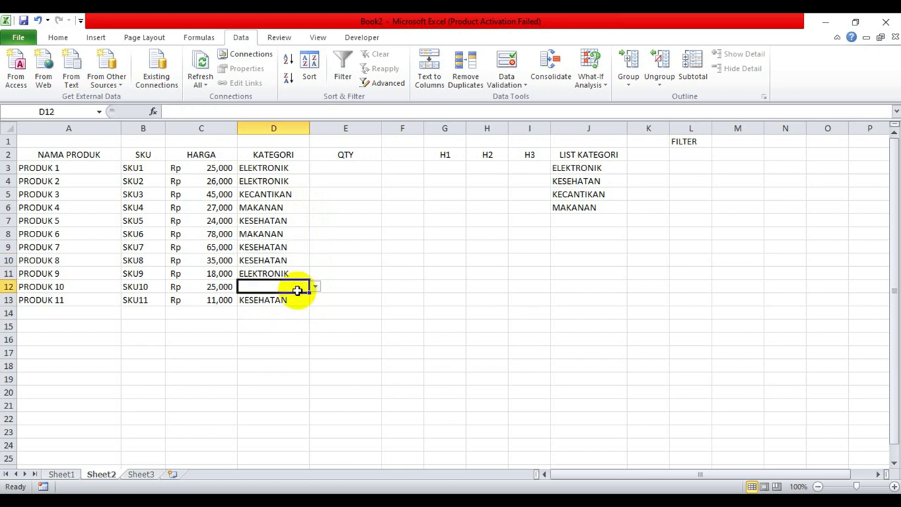
{"action": "left_click", "coordinate": [316, 287]}
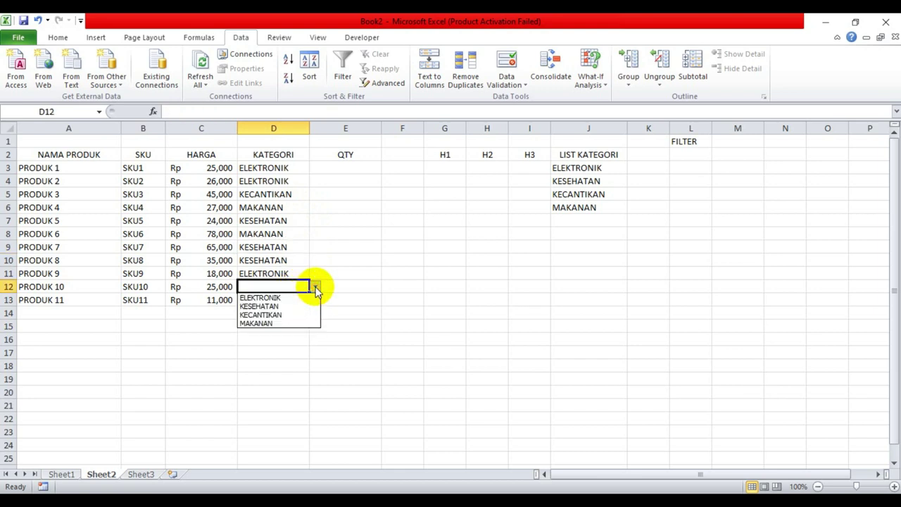
{"action": "left_click", "coordinate": [291, 315]}
{"action": "left_click", "coordinate": [373, 249]}
- Enter quantities 45, 25, 10, 7 and 6 for PRODUK 1 to 5 in E3:E7
{"action": "left_click", "coordinate": [356, 167]}
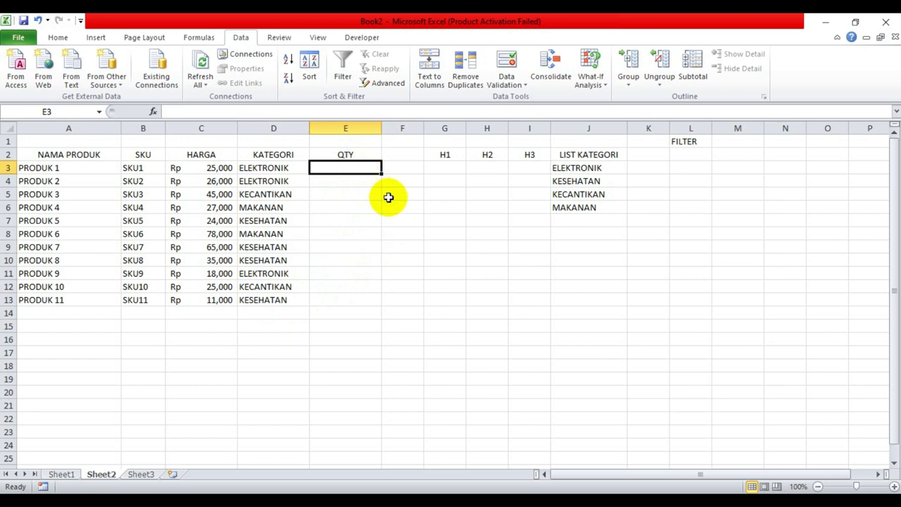
{"action": "type", "text": "45"}
{"action": "key", "text": "Tab"}
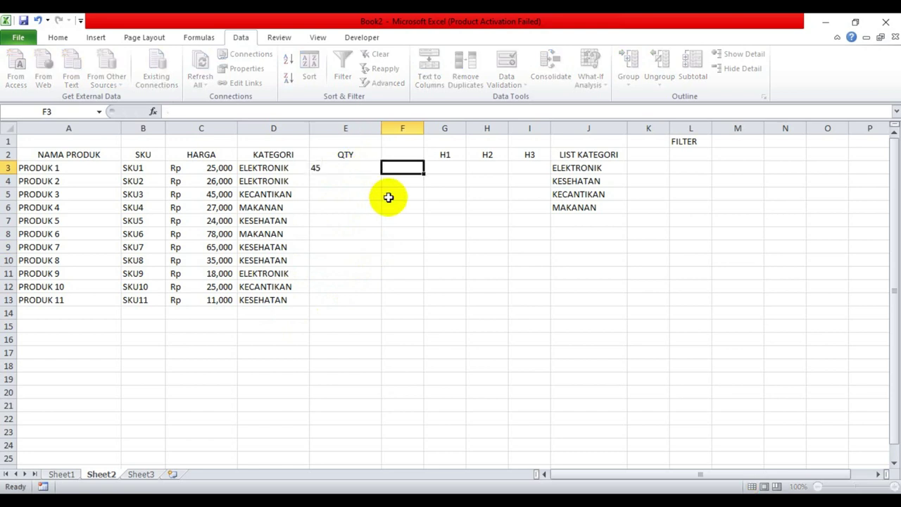
{"action": "key", "text": "Left"}
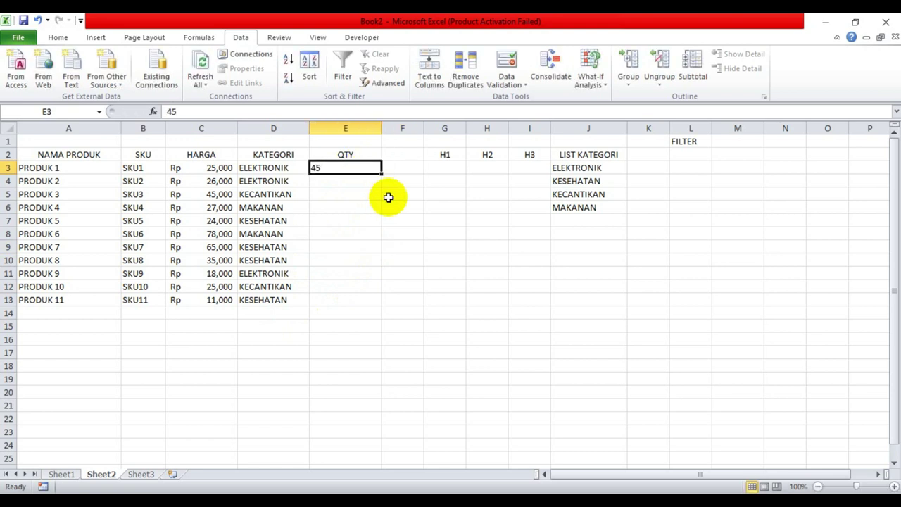
{"action": "key", "text": "Down"}
{"action": "type", "text": "25"}
{"action": "key", "text": "Return"}
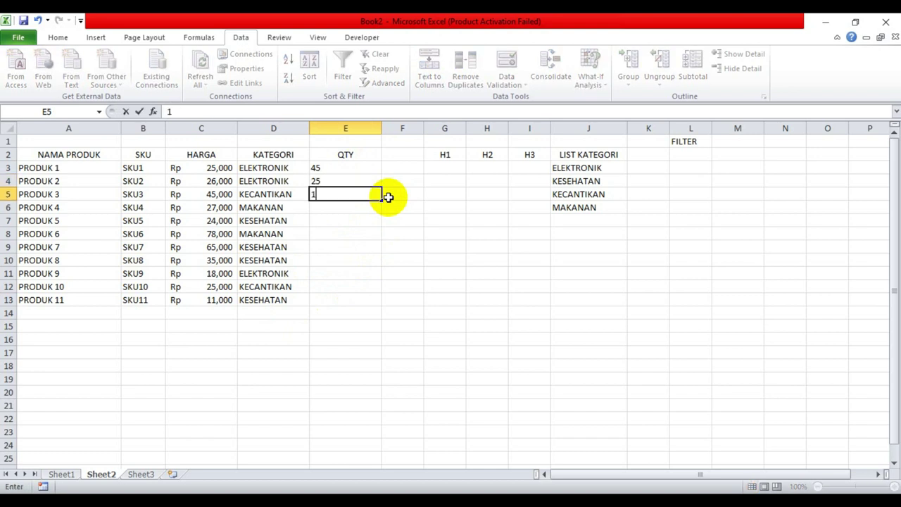
{"action": "type", "text": "10"}
{"action": "key", "text": "Return"}
{"action": "type", "text": "7"}
{"action": "key", "text": "Return"}
{"action": "type", "text": "6"}
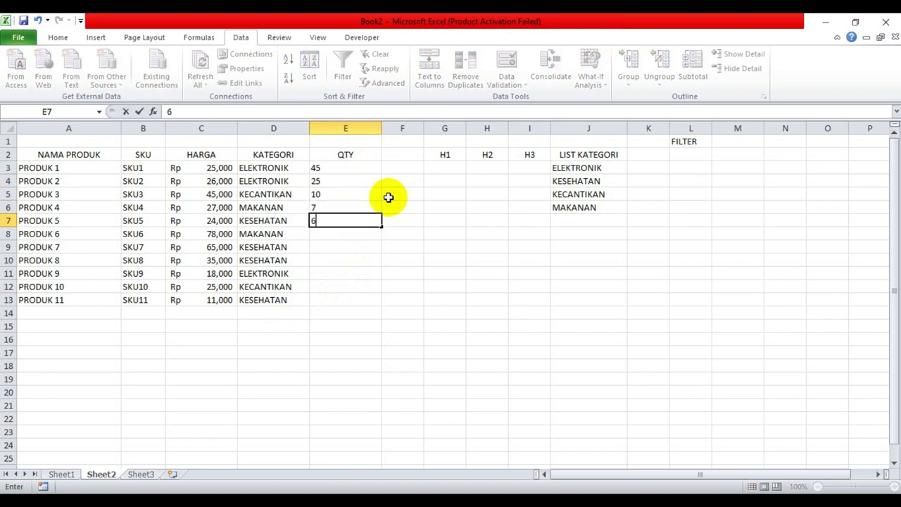
{"action": "key", "text": "Return"}
- Enter quantities 5, 3, 7, 8, 6 and 80 for PRODUK 6 to 11 in E8:E13
{"action": "type", "text": "5"}
{"action": "key", "text": "Return"}
{"action": "type", "text": "3"}
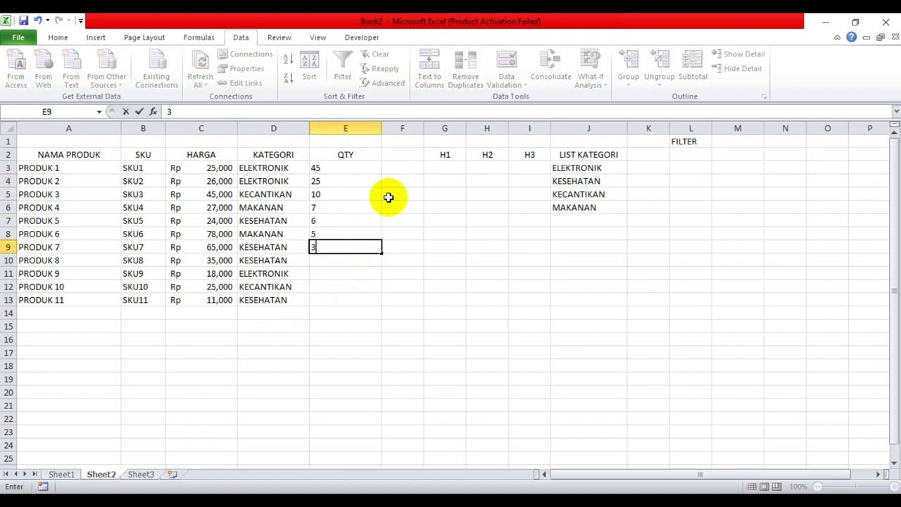
{"action": "key", "text": "Return"}
{"action": "type", "text": "7"}
{"action": "key", "text": "Return"}
{"action": "type", "text": "8"}
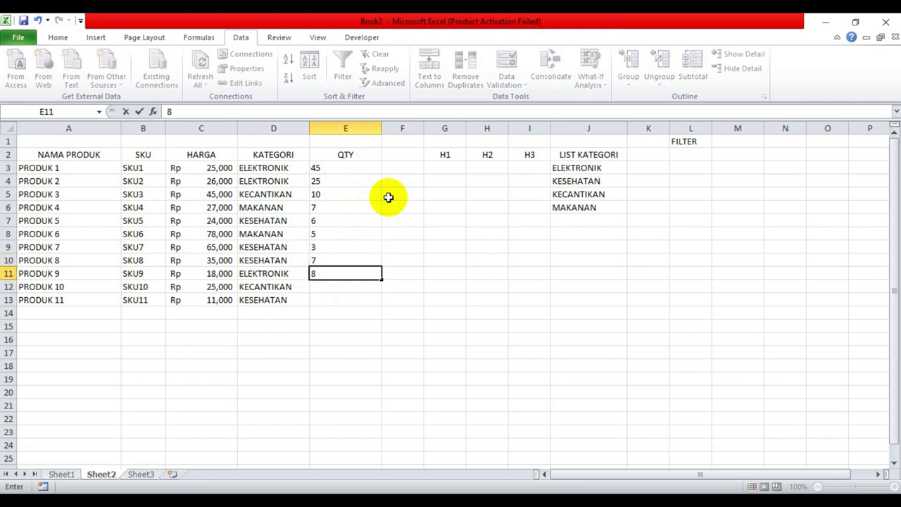
{"action": "key", "text": "Return"}
{"action": "type", "text": "6"}
{"action": "key", "text": "Return"}
{"action": "type", "text": "80"}
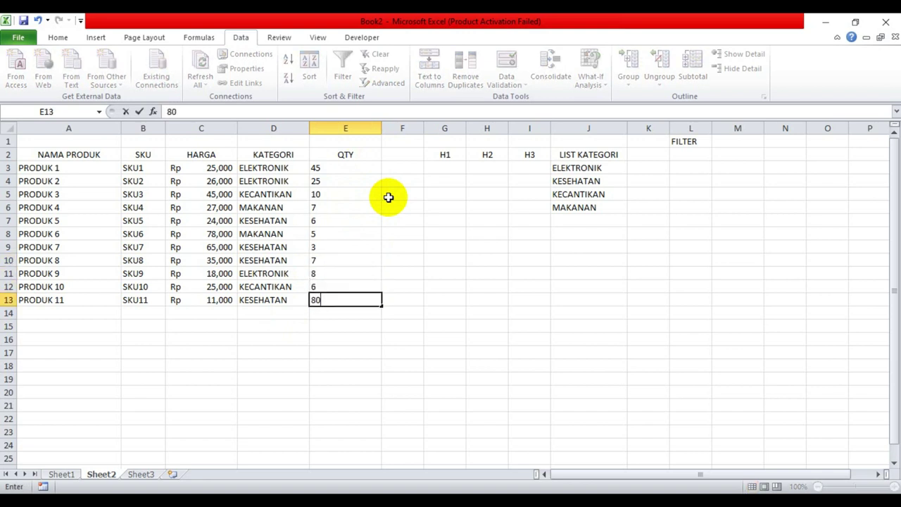
{"action": "key", "text": "ctrl+Return"}
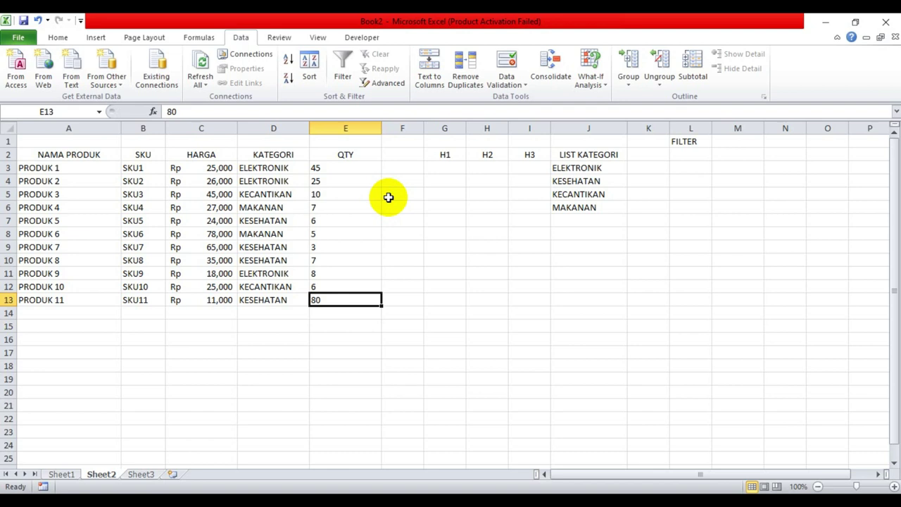
{"action": "left_click", "coordinate": [388, 197]}
- Narrow the QTY, NAMA PRODUK, SKU and HARGA columns and give helper columns G:I equal widths
{"action": "left_click_drag", "start_coordinate": [381, 128], "coordinate": [330, 129]}
{"action": "mouse_move", "coordinate": [411, 128]}
{"action": "left_mouse_down"}
{"action": "mouse_move", "coordinate": [496, 136]}
{"action": "mouse_move", "coordinate": [458, 129]}
{"action": "left_mouse_up"}
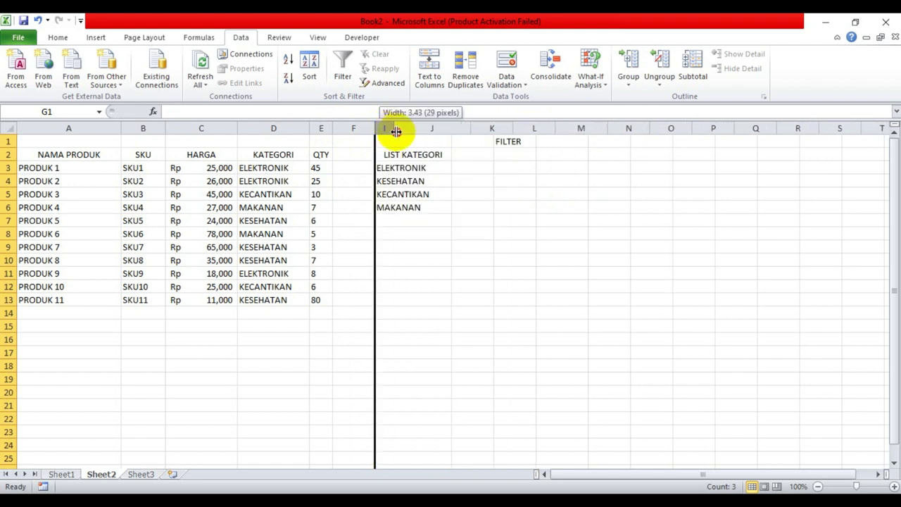
{"action": "left_click_drag", "start_coordinate": [377, 129], "coordinate": [452, 134]}
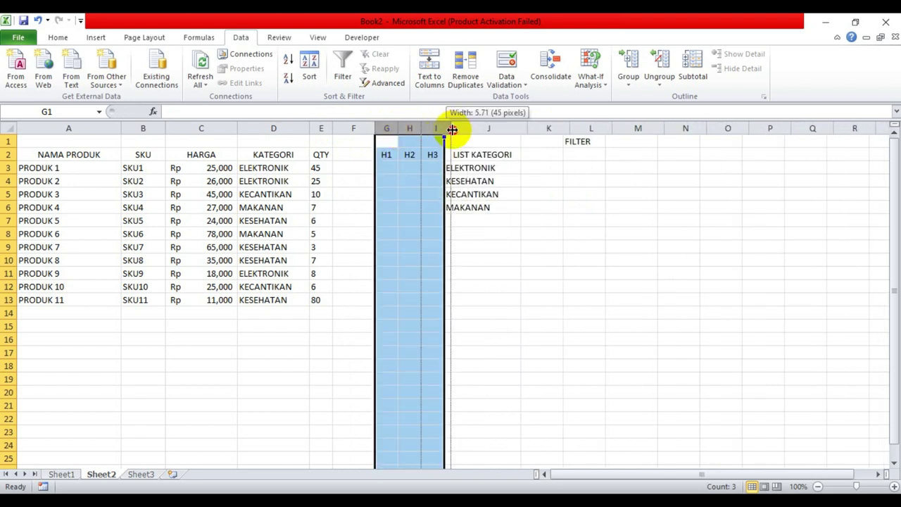
{"action": "left_click", "coordinate": [449, 233]}
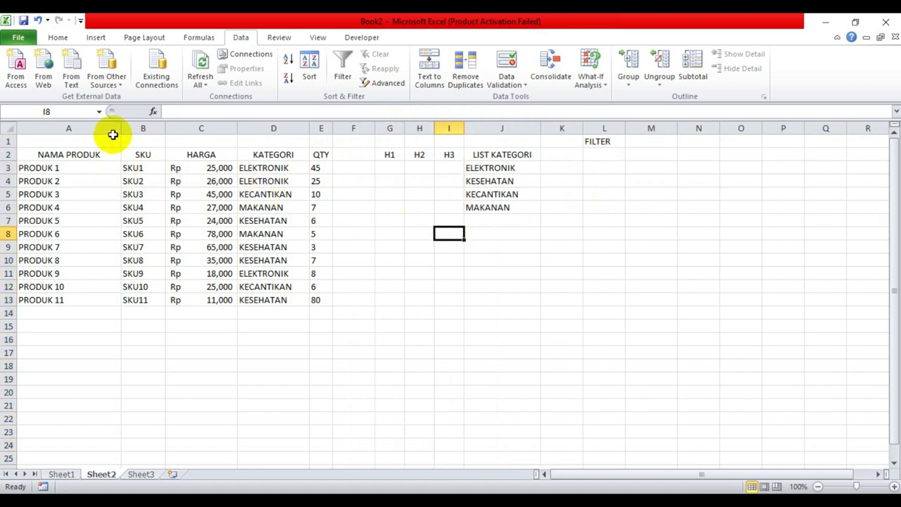
{"action": "mouse_move", "coordinate": [121, 128]}
{"action": "left_mouse_down"}
{"action": "mouse_move", "coordinate": [89, 126]}
{"action": "mouse_move", "coordinate": [128, 128]}
{"action": "left_mouse_up"}
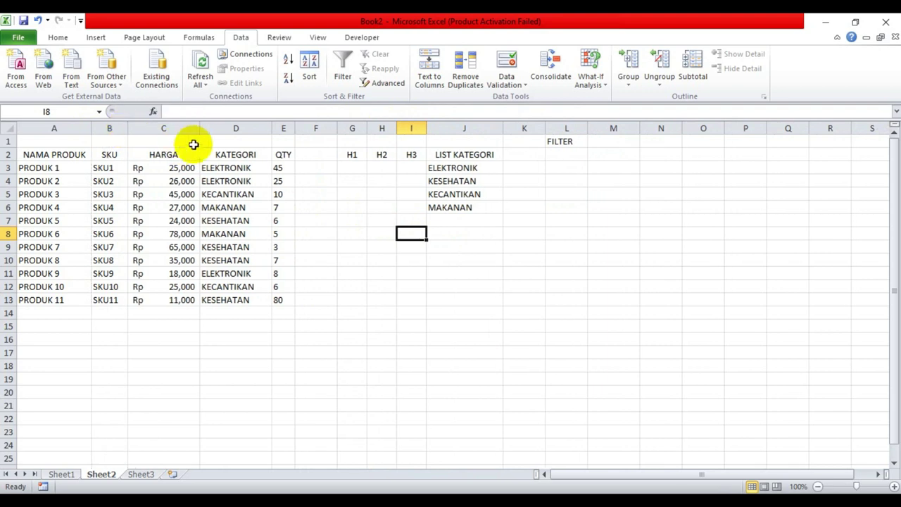
{"action": "mouse_move", "coordinate": [199, 128]}
{"action": "left_mouse_down"}
{"action": "mouse_move", "coordinate": [181, 129]}
{"action": "mouse_move", "coordinate": [188, 128]}
{"action": "left_mouse_up"}
- Set the FILTER cell M1 to ELEKTRONIK
{"action": "left_click", "coordinate": [595, 140]}
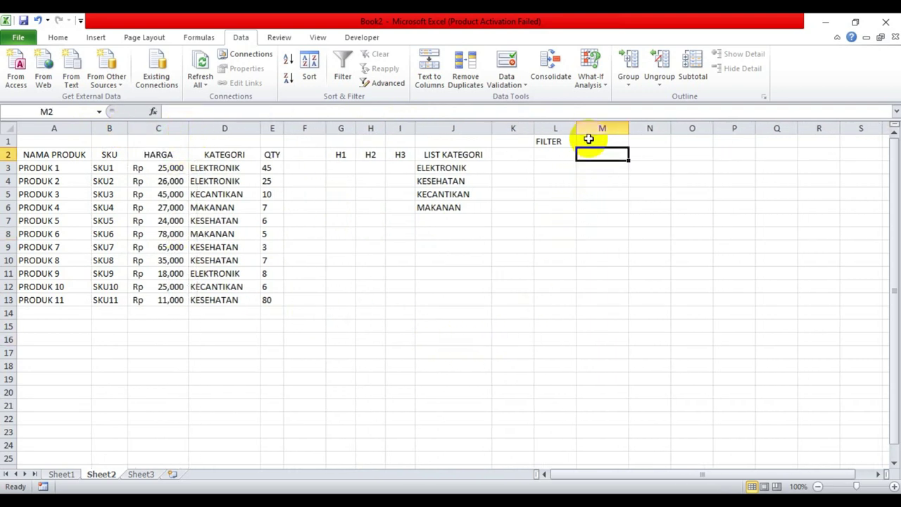
{"action": "left_click", "coordinate": [634, 141]}
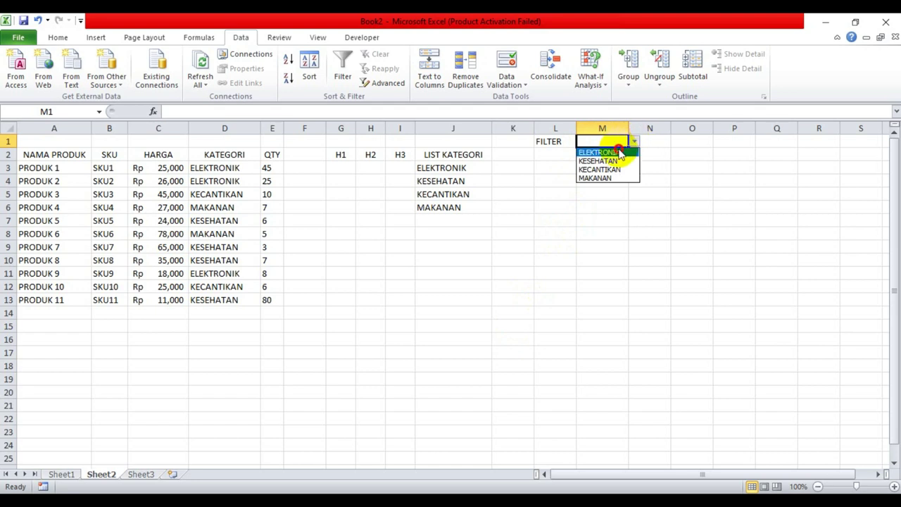
{"action": "left_click", "coordinate": [613, 153]}
{"action": "left_click", "coordinate": [609, 155]}
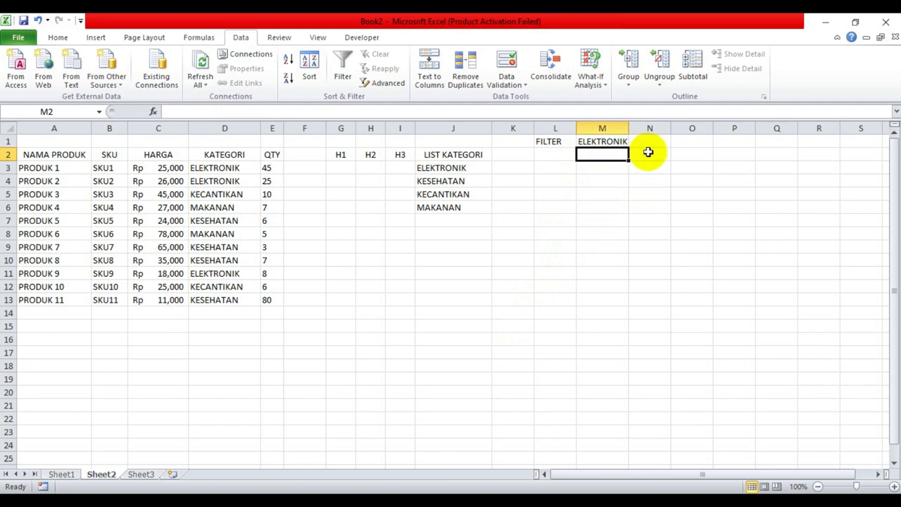
- Copy the A2:E2 headers into M2:Q2 and widen columns M and O
{"action": "left_click_drag", "start_coordinate": [21, 155], "coordinate": [261, 155]}
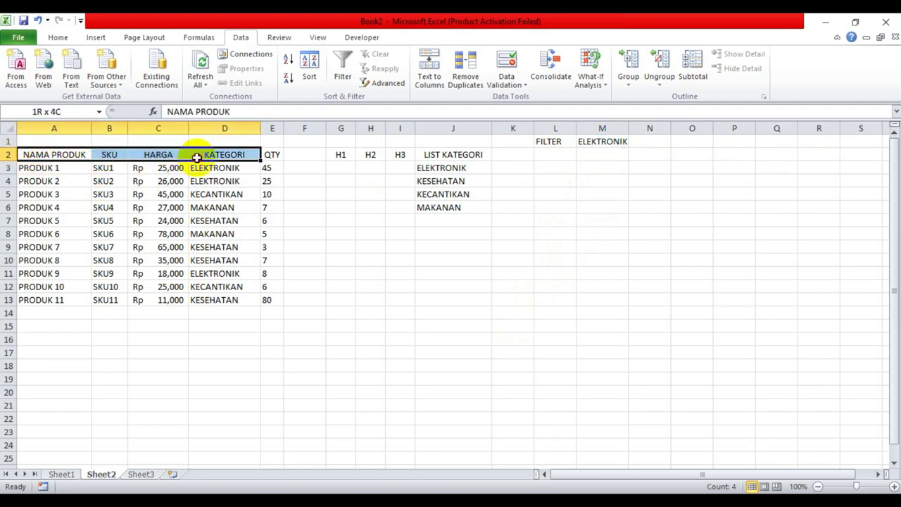
{"action": "key", "text": "ctrl+c"}
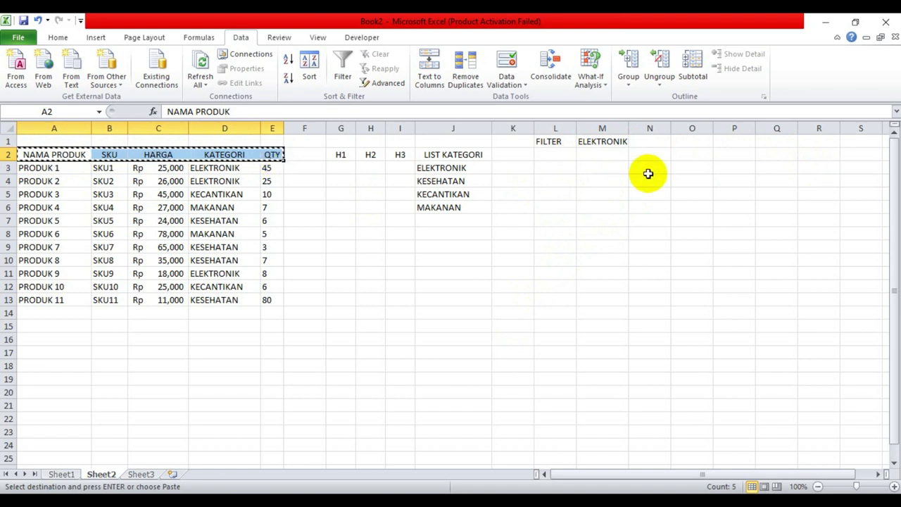
{"action": "left_click", "coordinate": [614, 155]}
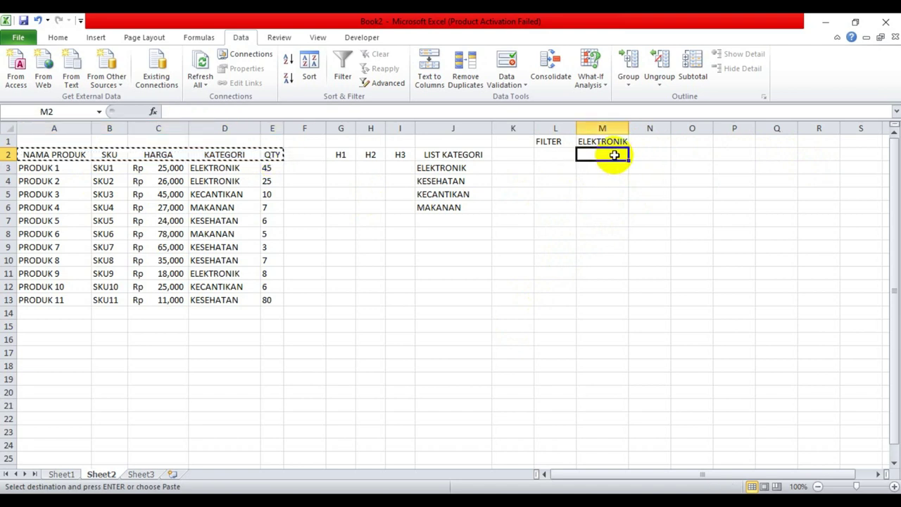
{"action": "key", "text": "ctrl+v"}
{"action": "left_click_drag", "start_coordinate": [629, 127], "coordinate": [657, 131]}
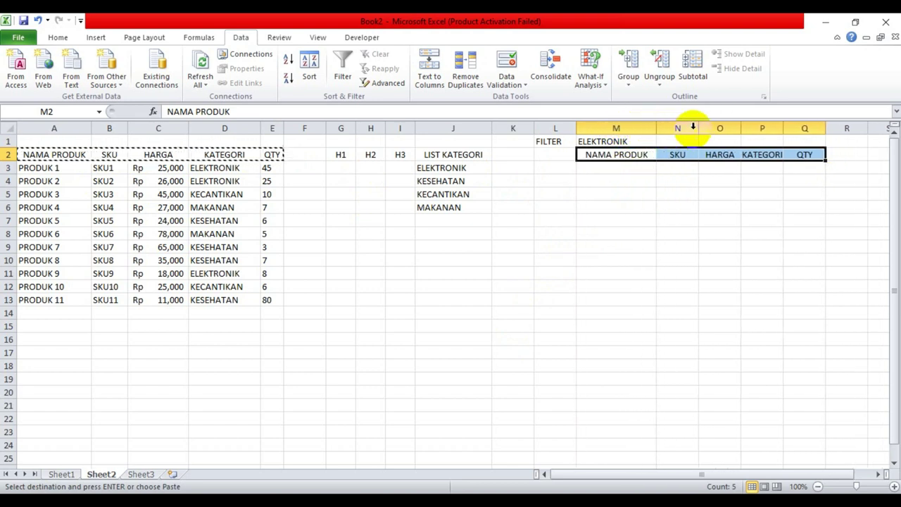
{"action": "left_click_drag", "start_coordinate": [742, 129], "coordinate": [864, 131]}
- Give the HARGA column O the Accounting number format
{"action": "left_click", "coordinate": [586, 203]}
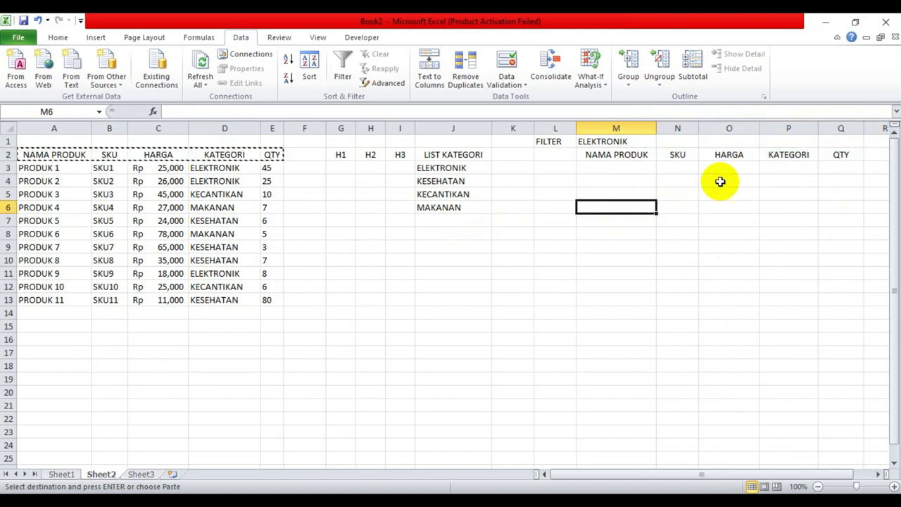
{"action": "left_click", "coordinate": [728, 167]}
{"action": "left_click", "coordinate": [726, 128]}
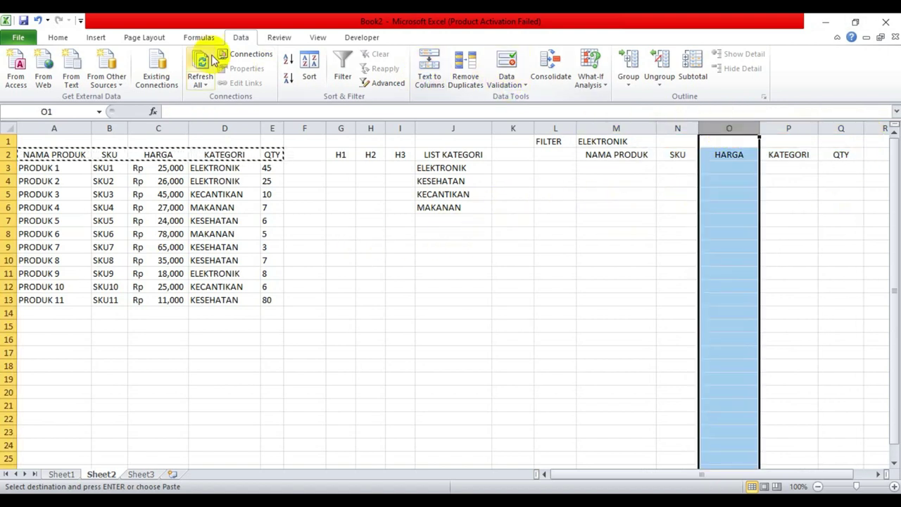
{"action": "left_click", "coordinate": [57, 37]}
{"action": "left_click", "coordinate": [496, 60]}
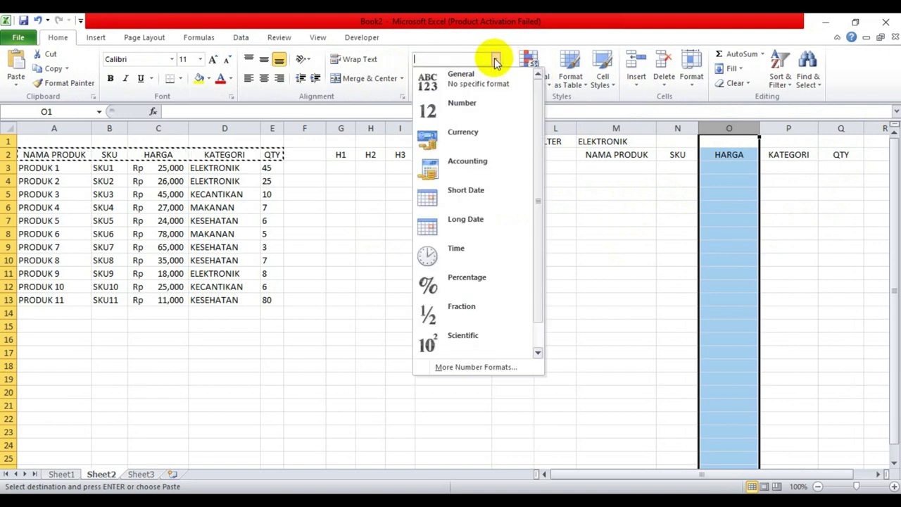
{"action": "left_click", "coordinate": [475, 162]}
- Check cells in the new output area, ending on the M1 filter cell
{"action": "left_click", "coordinate": [677, 232]}
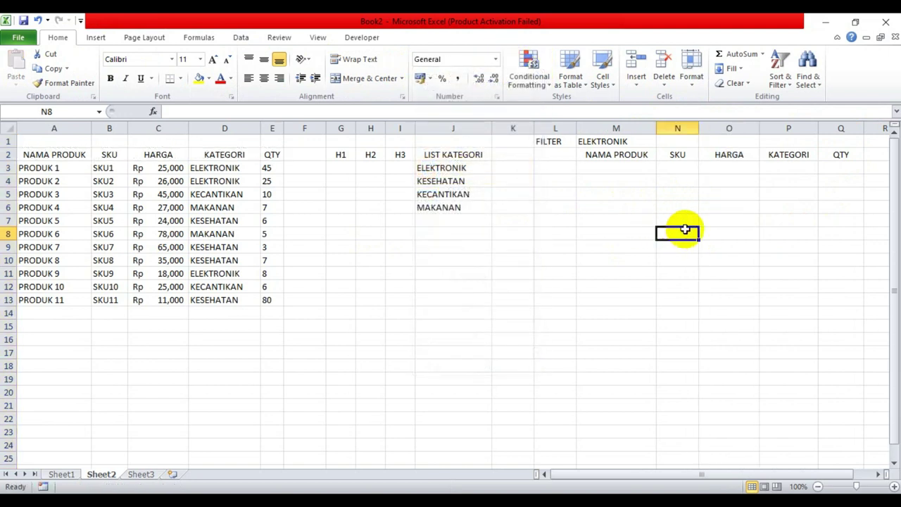
{"action": "left_click", "coordinate": [721, 169]}
{"action": "left_click", "coordinate": [559, 166]}
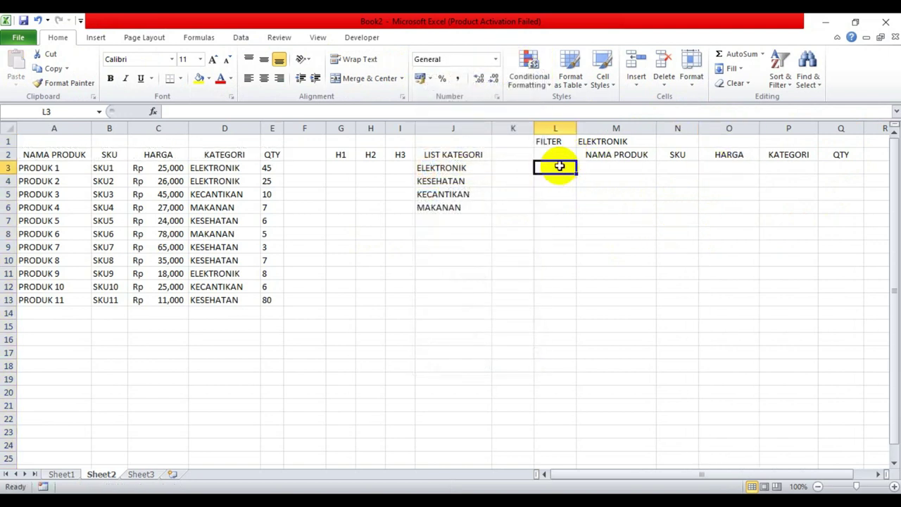
{"action": "left_click", "coordinate": [611, 177]}
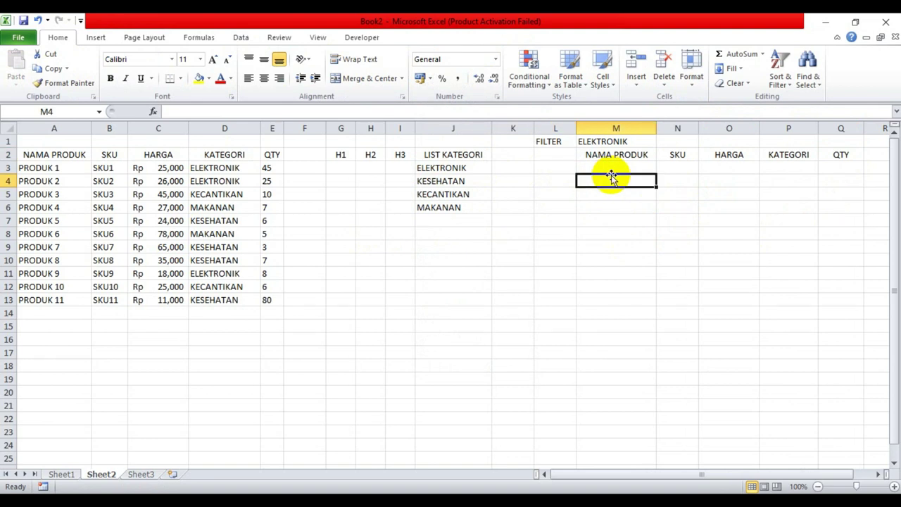
{"action": "left_click", "coordinate": [558, 167]}
{"action": "left_click", "coordinate": [595, 169]}
{"action": "left_click", "coordinate": [599, 141]}
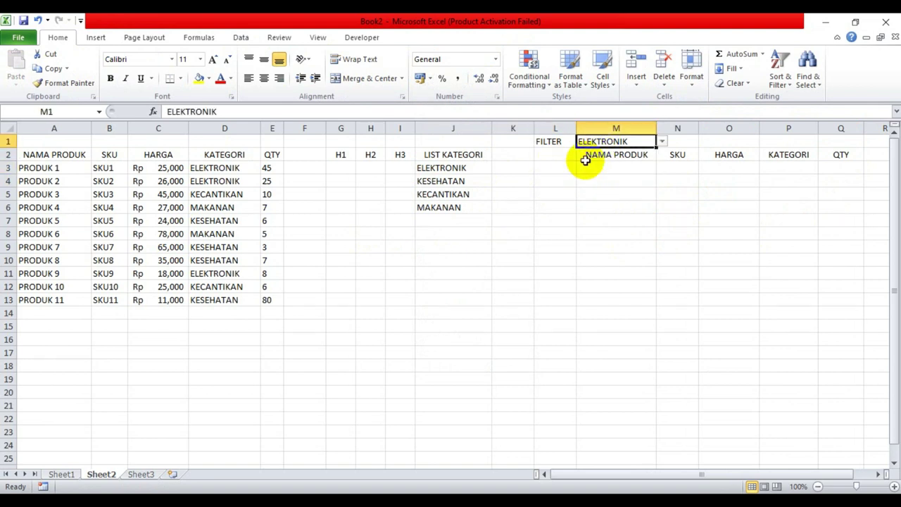
{"action": "left_click", "coordinate": [546, 217]}
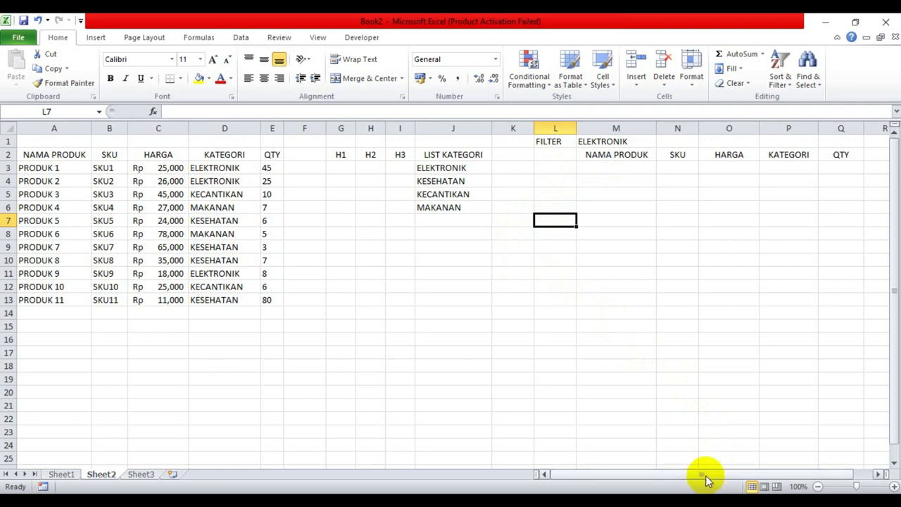
- Drag the Notepad formula notes off the product table, then switch back to Excel
{"action": "left_click", "coordinate": [666, 481]}
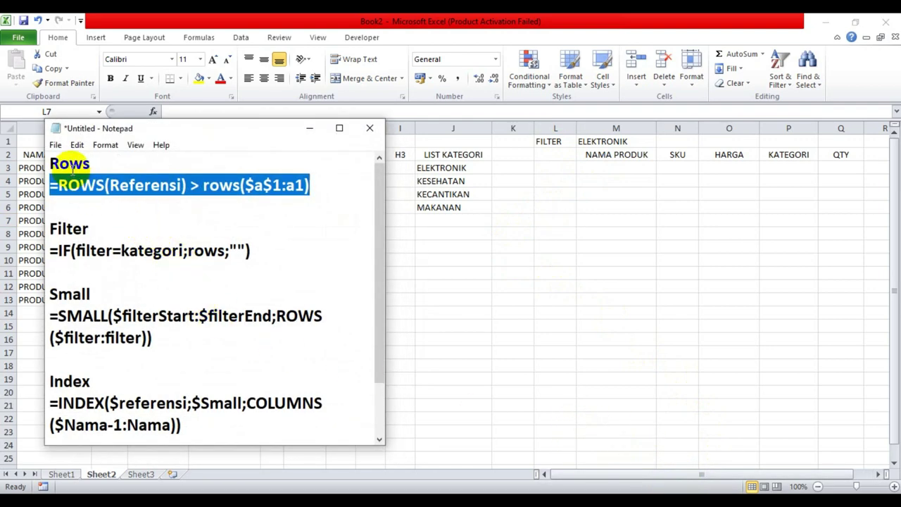
{"action": "mouse_move", "coordinate": [179, 129]}
{"action": "left_mouse_down"}
{"action": "mouse_move", "coordinate": [374, 282]}
{"action": "mouse_move", "coordinate": [684, 124]}
{"action": "left_mouse_up"}
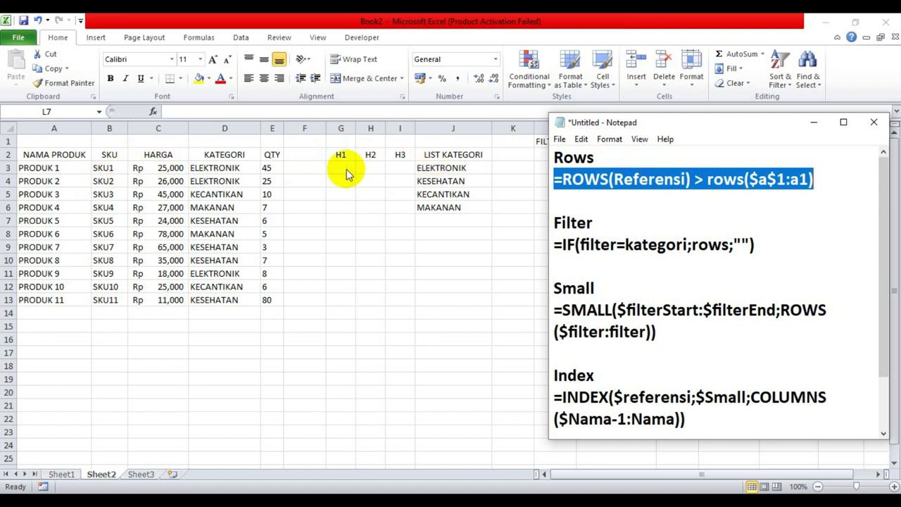
{"action": "left_click", "coordinate": [586, 179]}
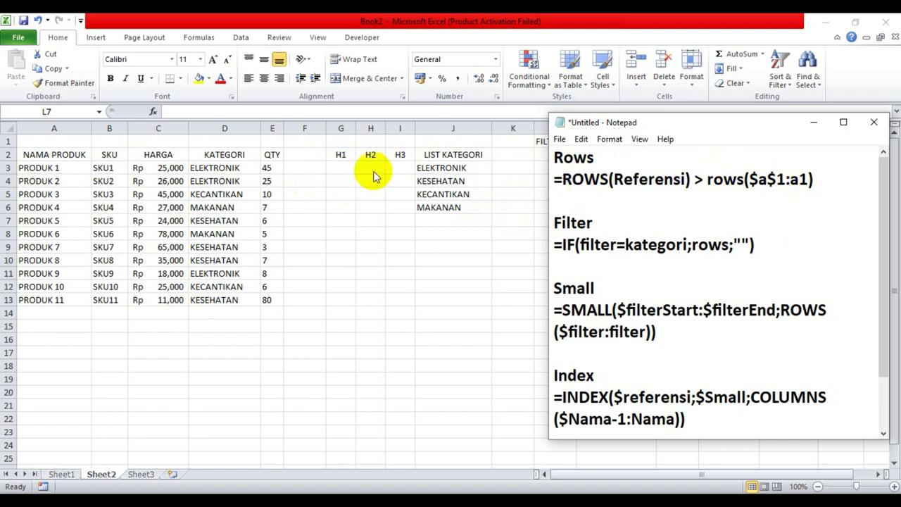
{"action": "key", "text": "alt+Tab"}
- Enter =ROWS($D$3:D3) in G3 with the starting D3 made absolute
{"action": "type", "text": "="}
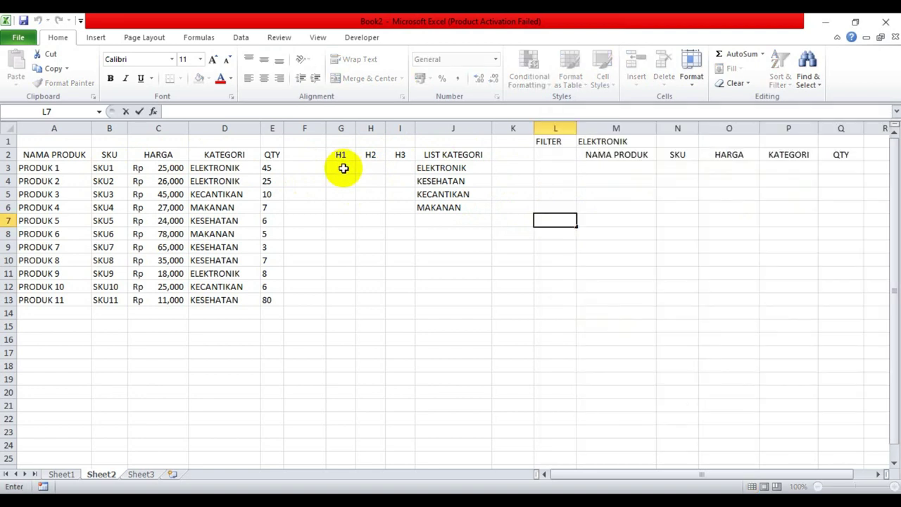
{"action": "left_click", "coordinate": [342, 168]}
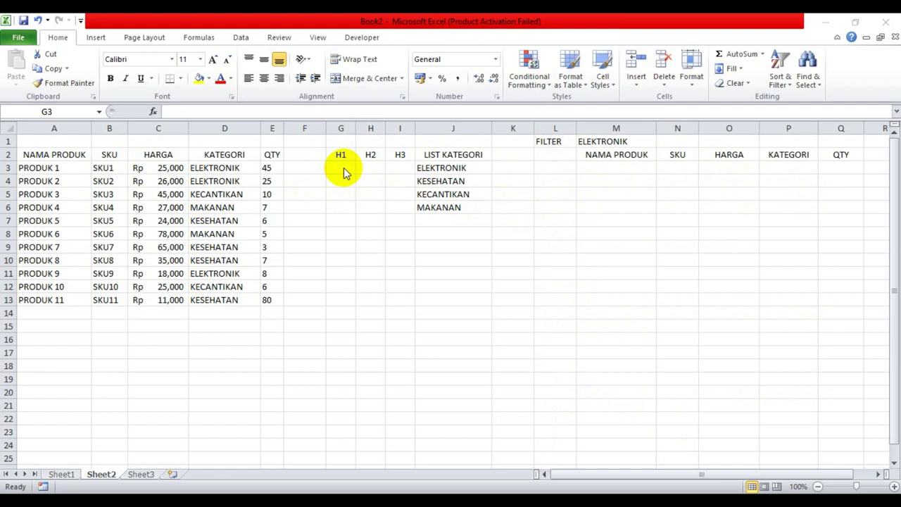
{"action": "left_click", "coordinate": [343, 169]}
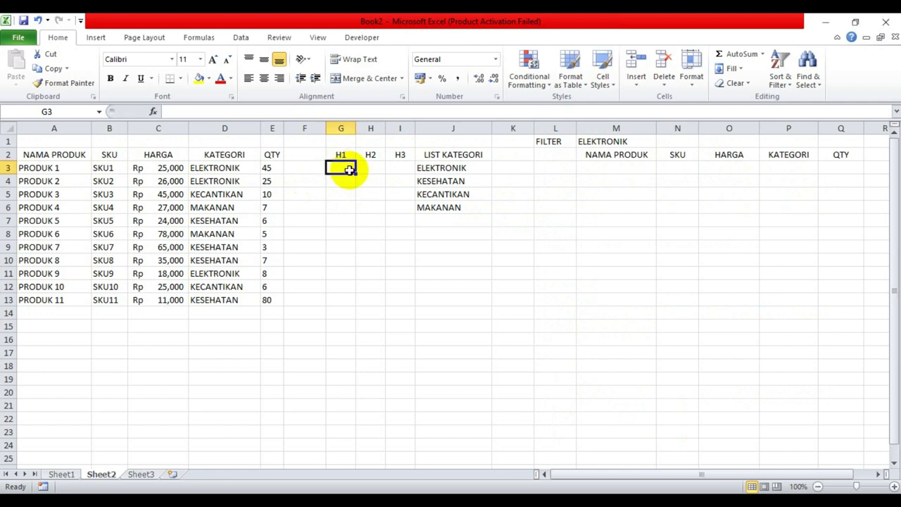
{"action": "type", "text": "="}
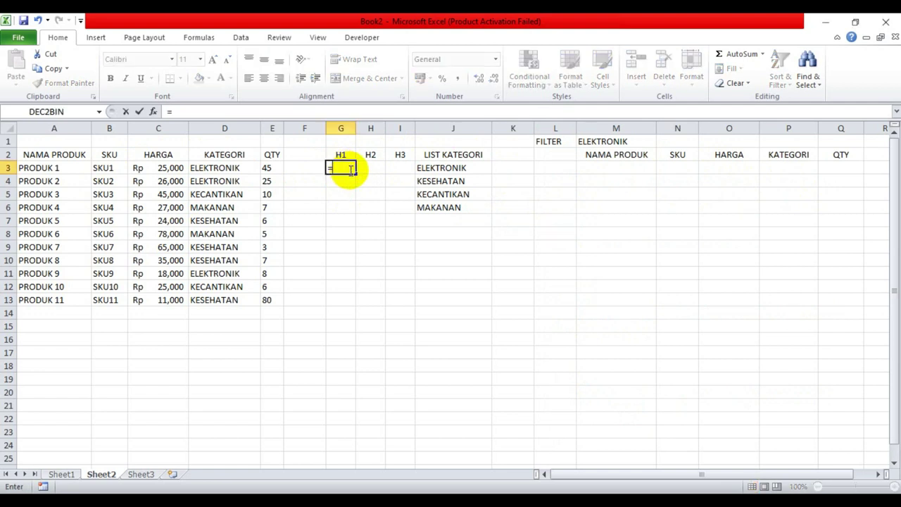
{"action": "type", "text": "ROWS"}
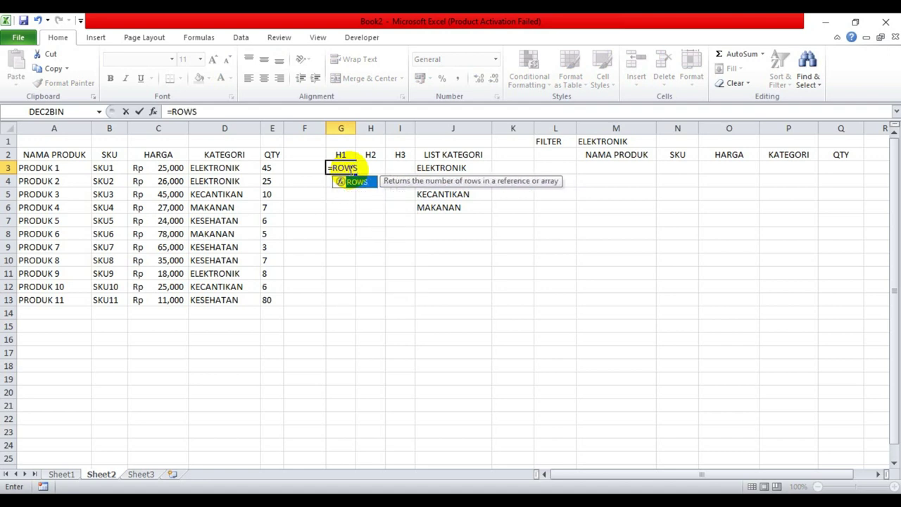
{"action": "type", "text": "("}
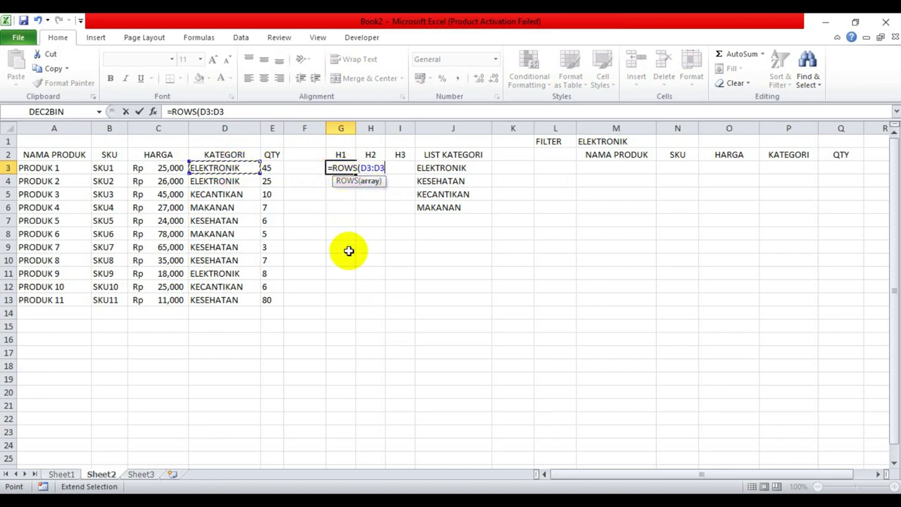
{"action": "left_click", "coordinate": [367, 167]}
{"action": "key", "text": "shift+End"}
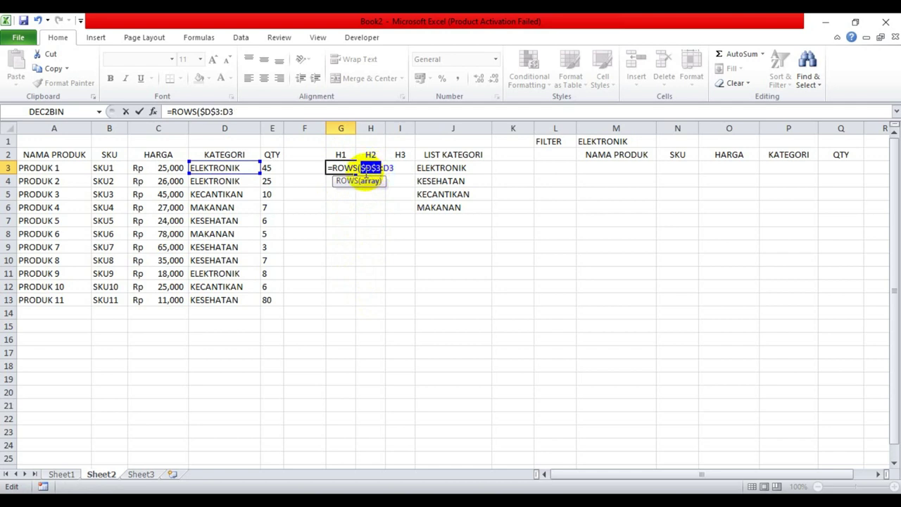
{"action": "left_click", "coordinate": [372, 168]}
{"action": "type", "text": ")"}
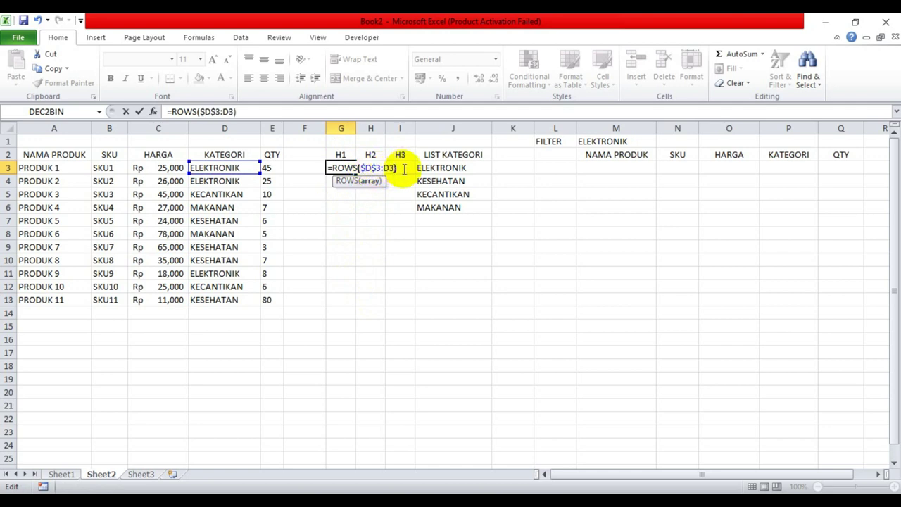
{"action": "key", "text": "Return"}
- Fill the G3 formula down to G13 and confirm M1 stays on ELEKTRONIK
{"action": "left_click", "coordinate": [348, 170]}
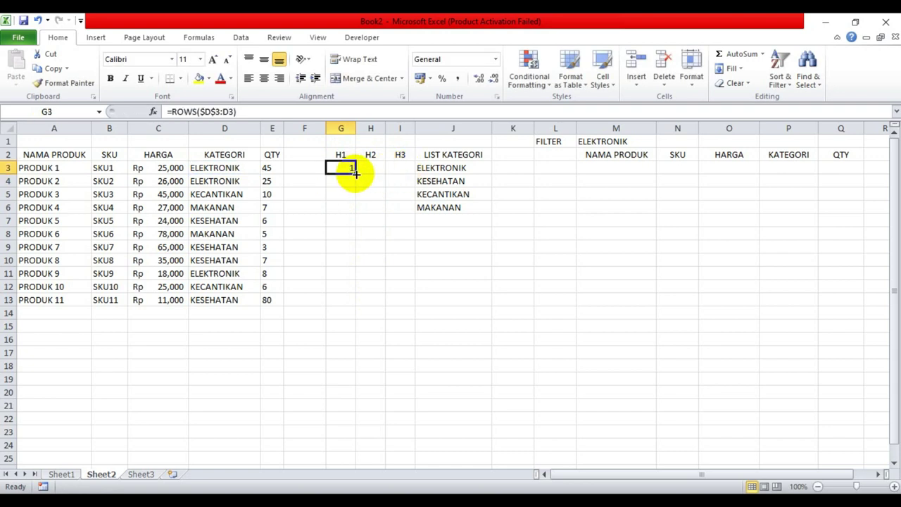
{"action": "left_click_drag", "start_coordinate": [355, 174], "coordinate": [354, 305]}
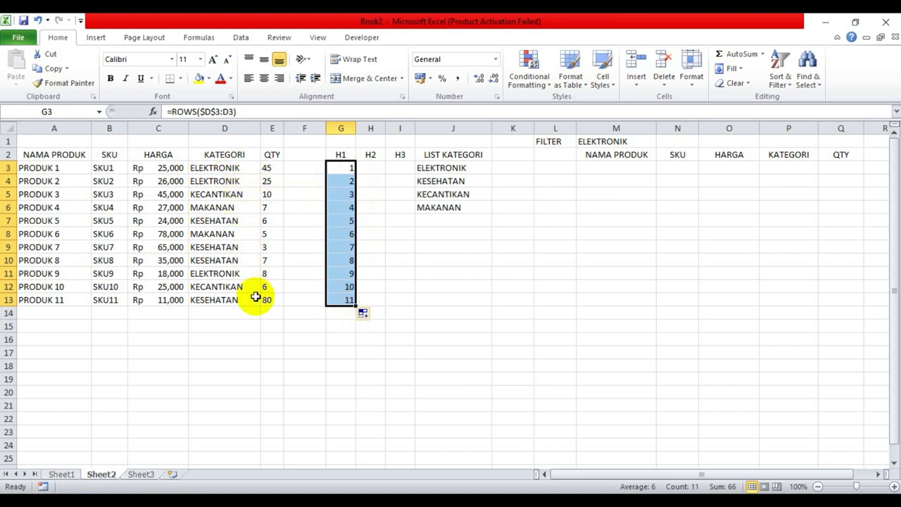
{"action": "left_click", "coordinate": [368, 167]}
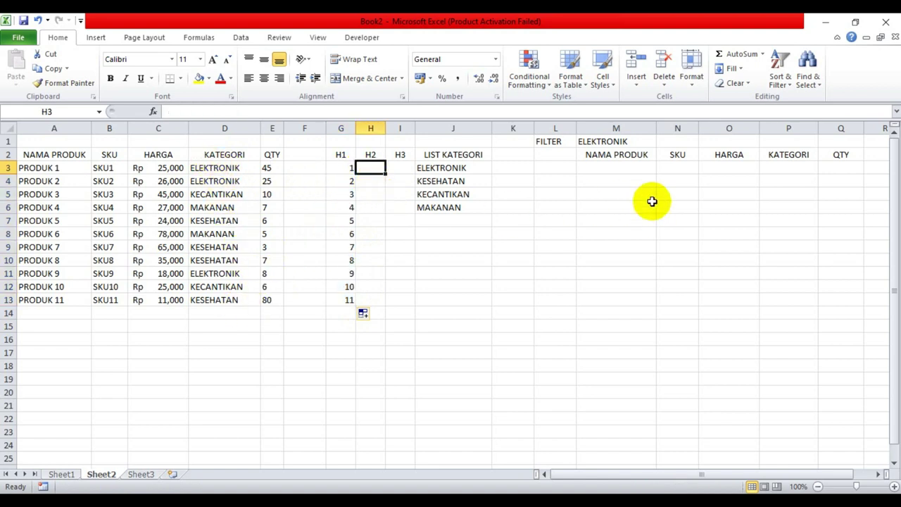
{"action": "left_click", "coordinate": [610, 142]}
{"action": "left_click", "coordinate": [662, 143]}
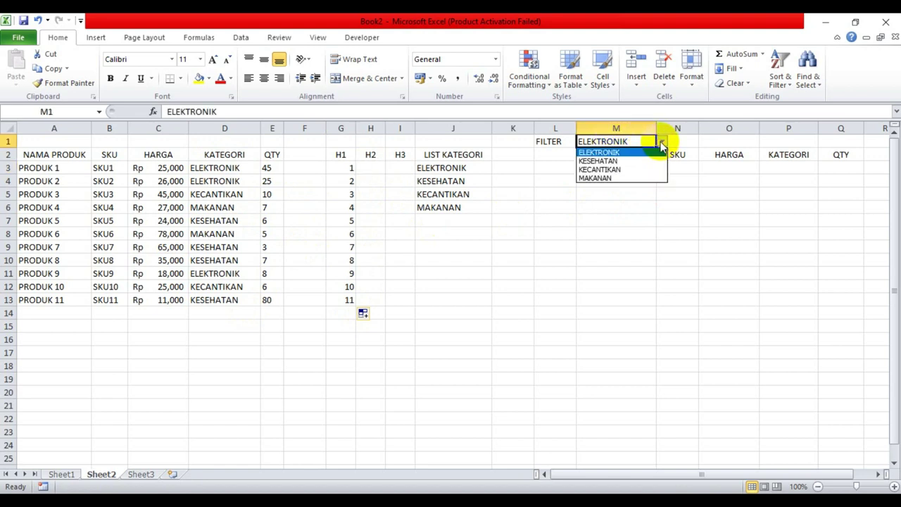
{"action": "left_click", "coordinate": [662, 143]}
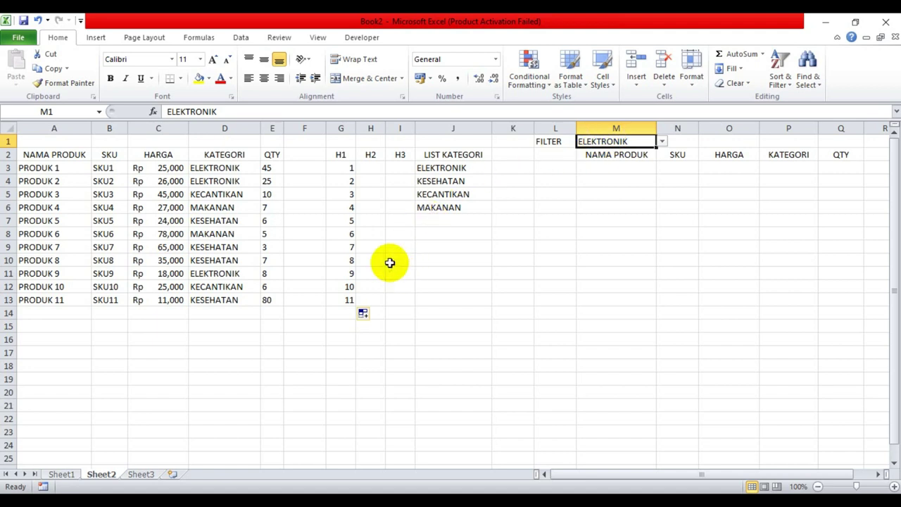
{"action": "left_click", "coordinate": [373, 167]}
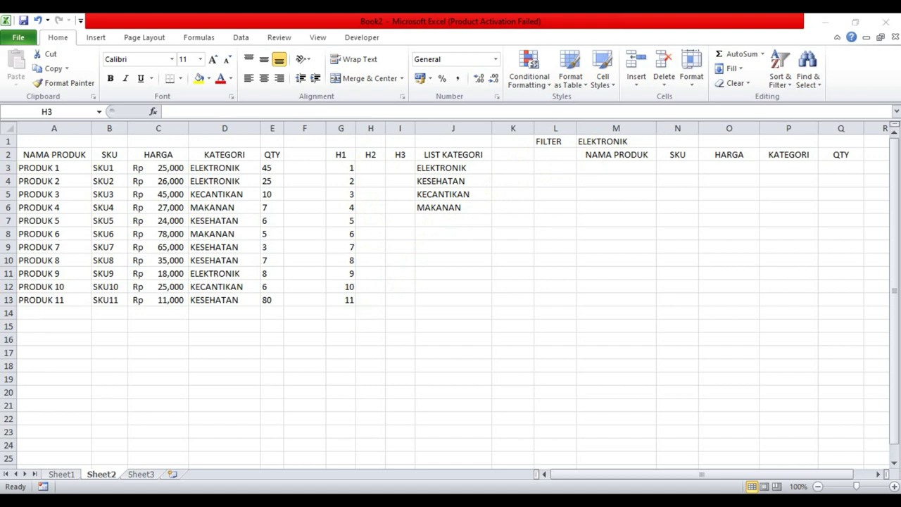
{"action": "key", "text": "alt+Tab"}
{"action": "left_click", "coordinate": [655, 245]}
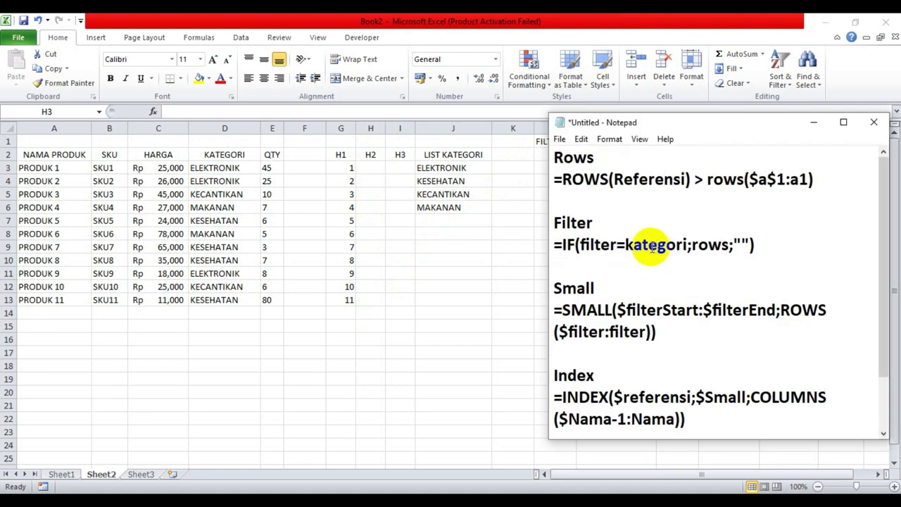
{"action": "left_click_drag", "start_coordinate": [702, 122], "coordinate": [648, 199]}
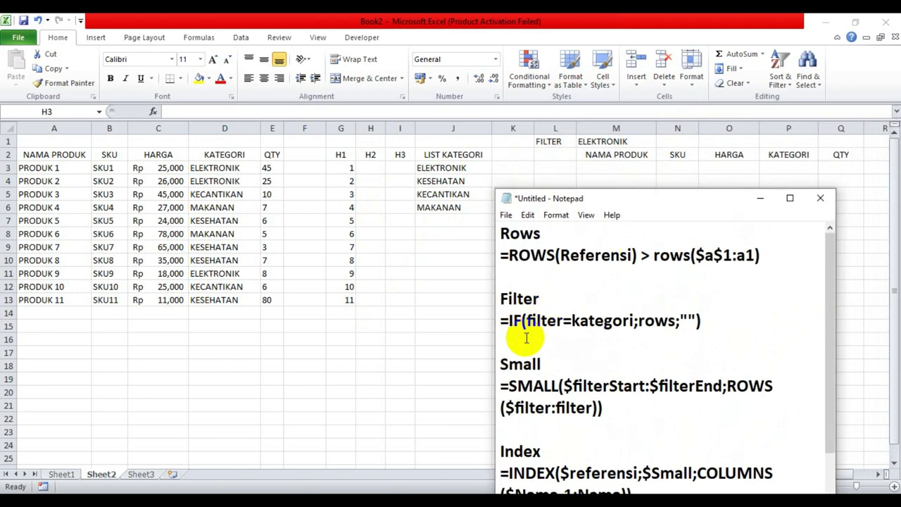
{"action": "key", "text": "alt+Tab"}
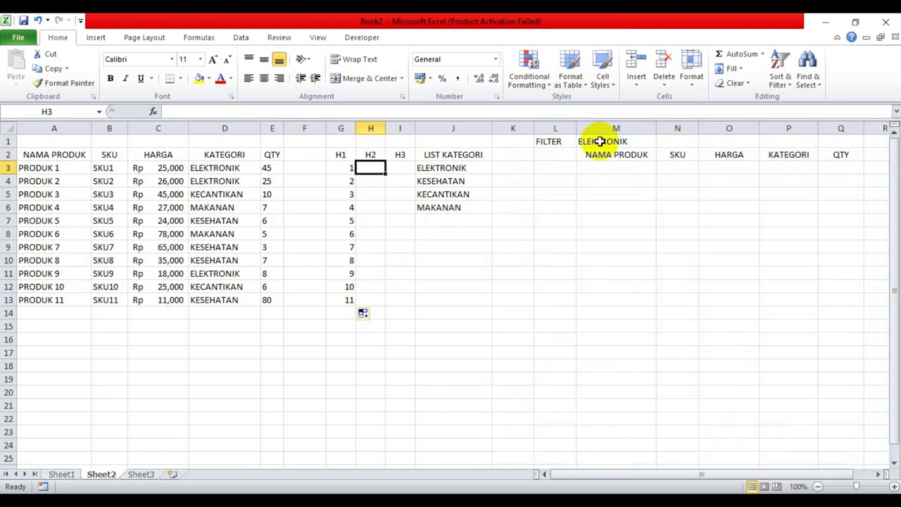
{"action": "key", "text": "alt+Tab"}
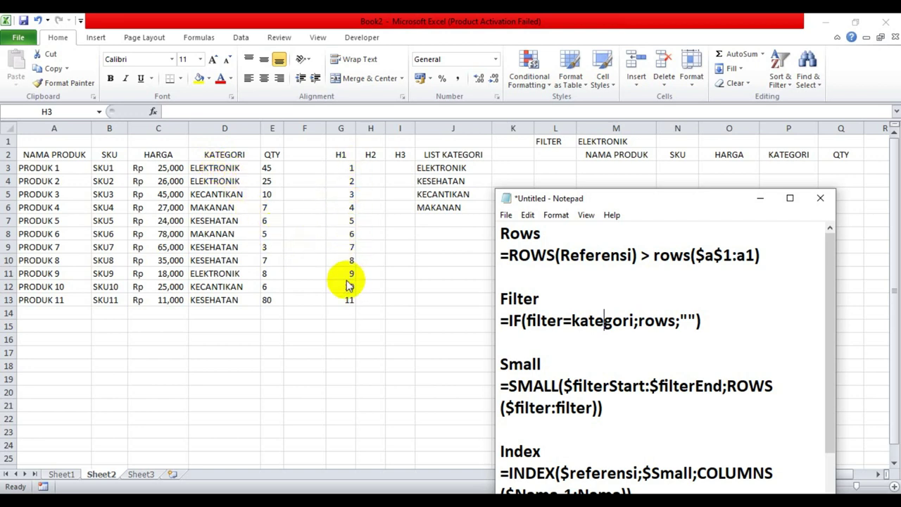
{"action": "left_click", "coordinate": [371, 164]}
- Enter =IF($M$1;D3;G3;"") in H3, which triggers the too-many-arguments error
{"action": "key", "text": "ctrl+v"}
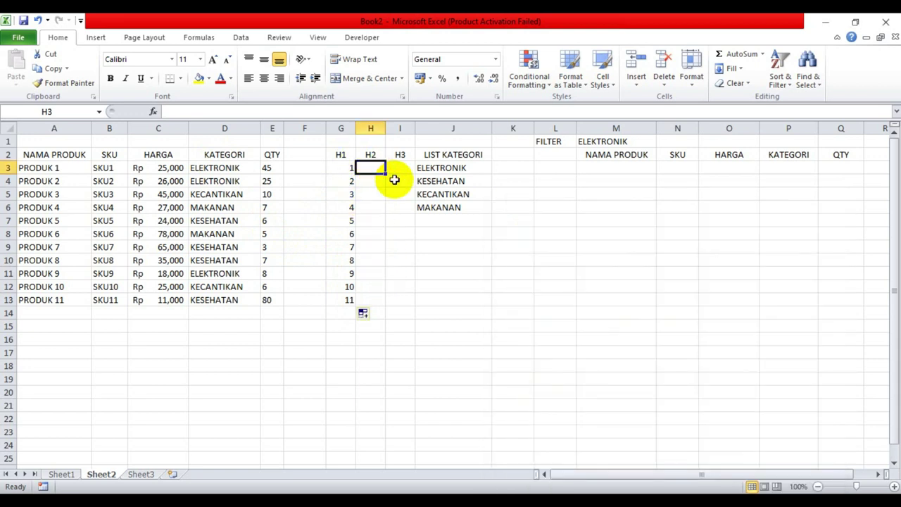
{"action": "type", "text": "=IF"}
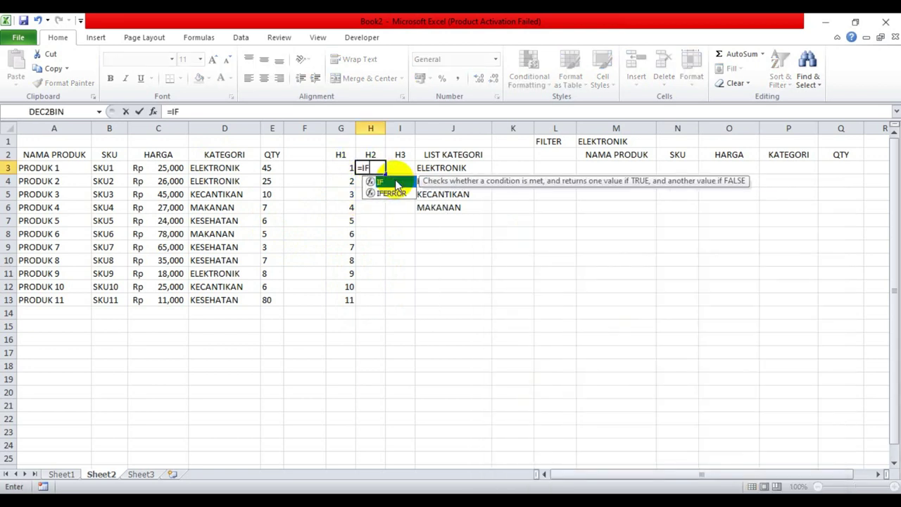
{"action": "double_click", "coordinate": [396, 184]}
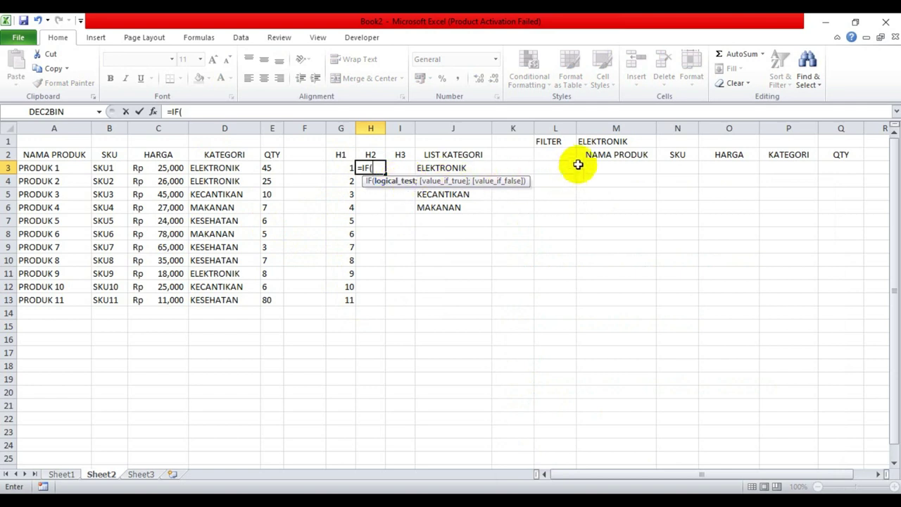
{"action": "left_click", "coordinate": [603, 142]}
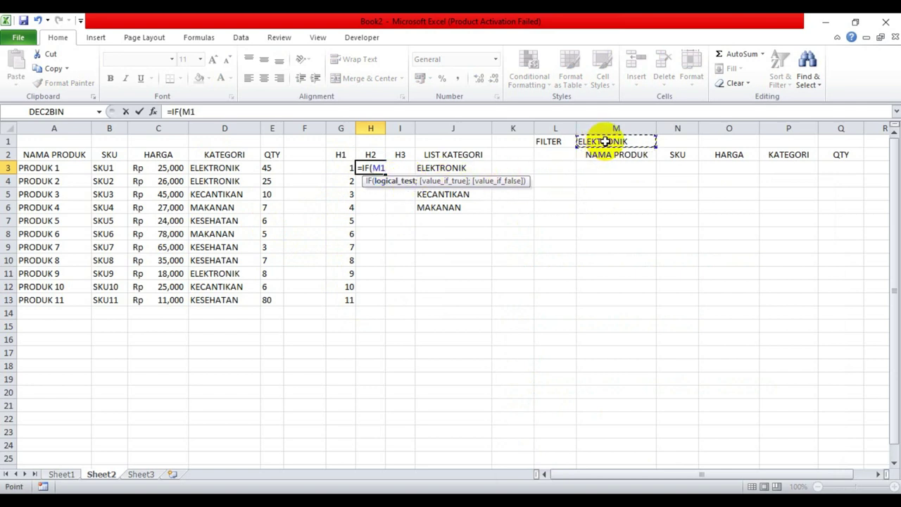
{"action": "left_click", "coordinate": [384, 169]}
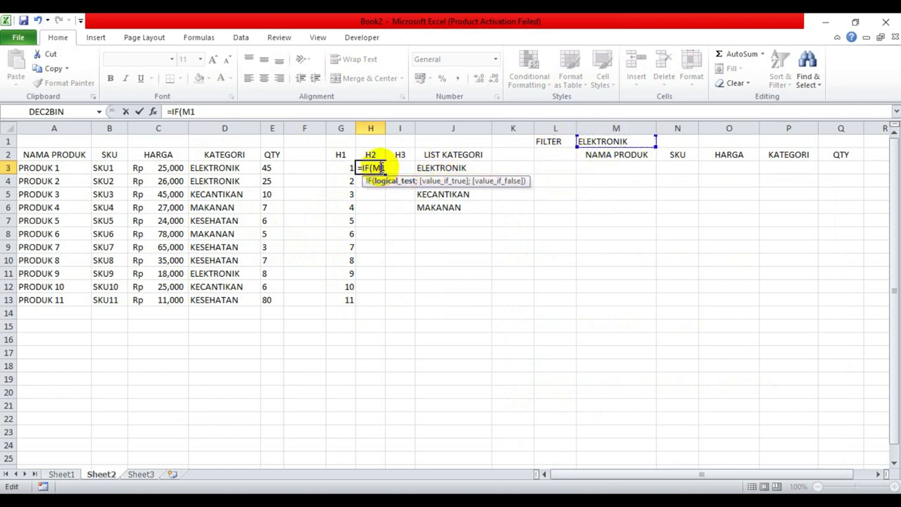
{"action": "key", "text": "F4"}
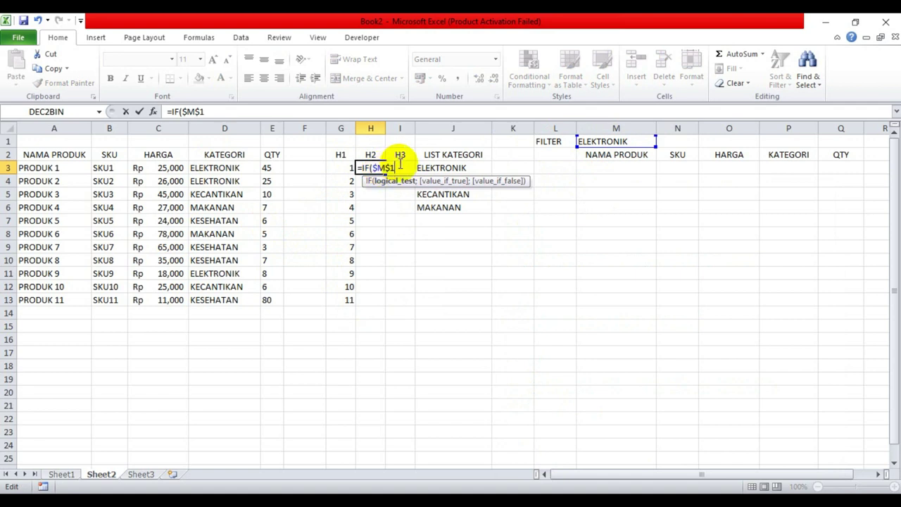
{"action": "type", "text": ";"}
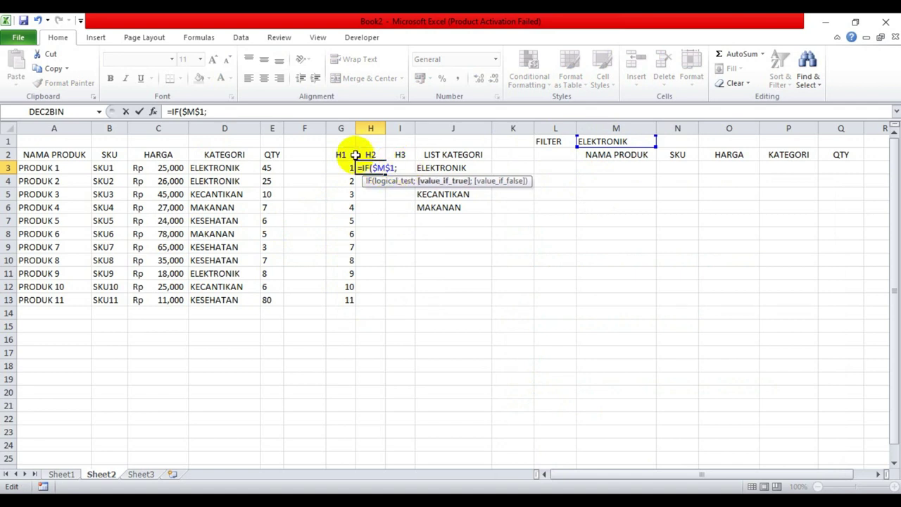
{"action": "left_click", "coordinate": [221, 167]}
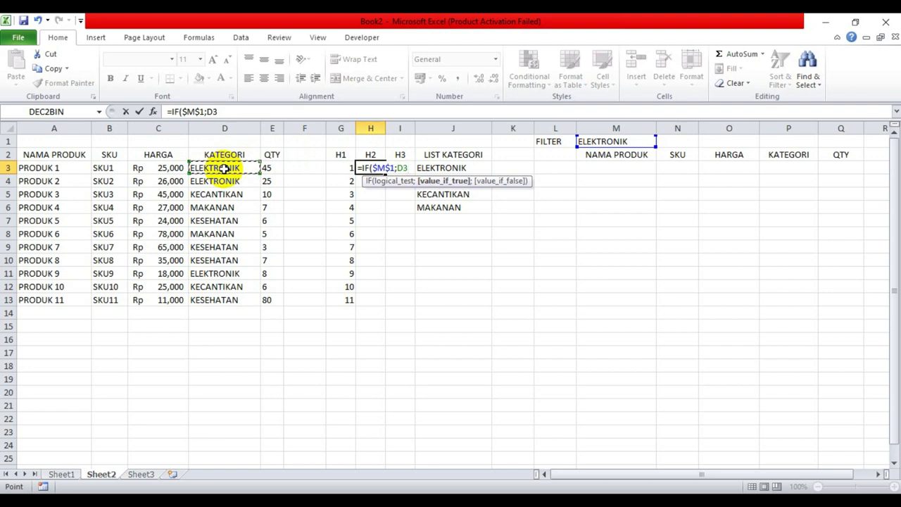
{"action": "type", "text": ";"}
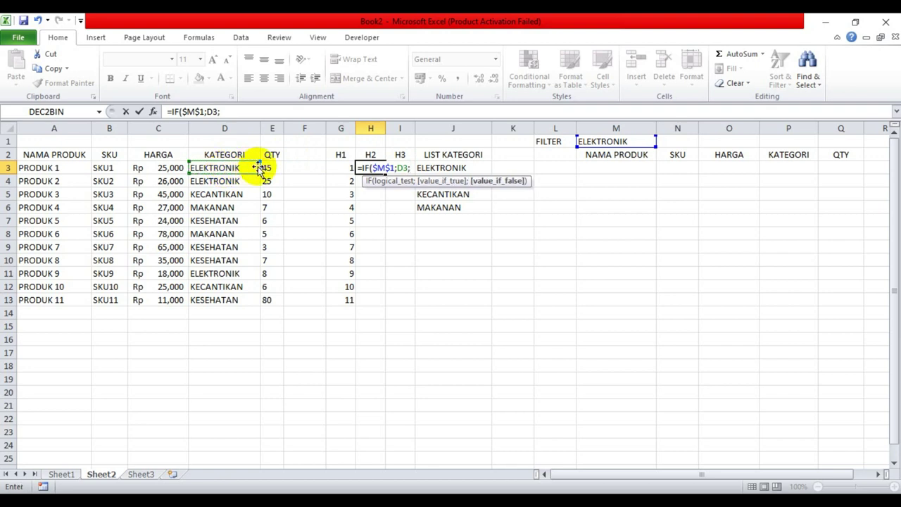
{"action": "left_click", "coordinate": [342, 168]}
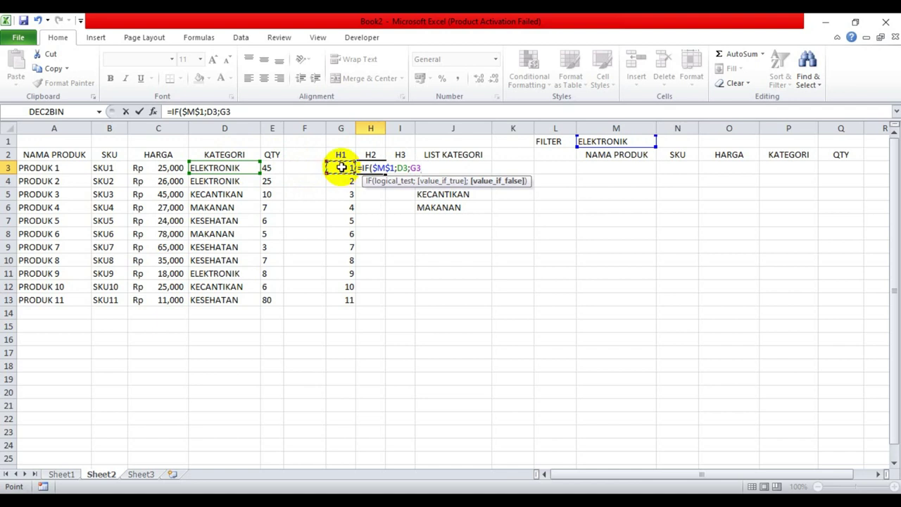
{"action": "type", "text": ";"}
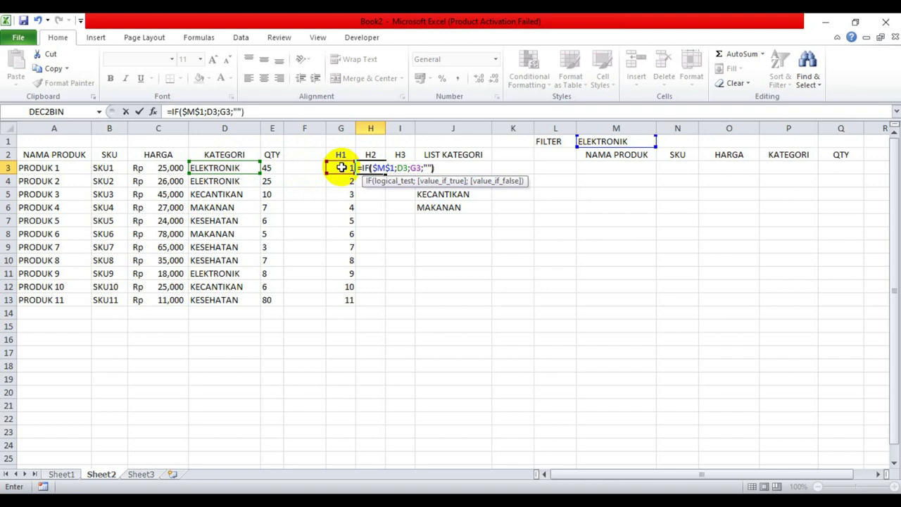
{"action": "key", "text": "Return"}
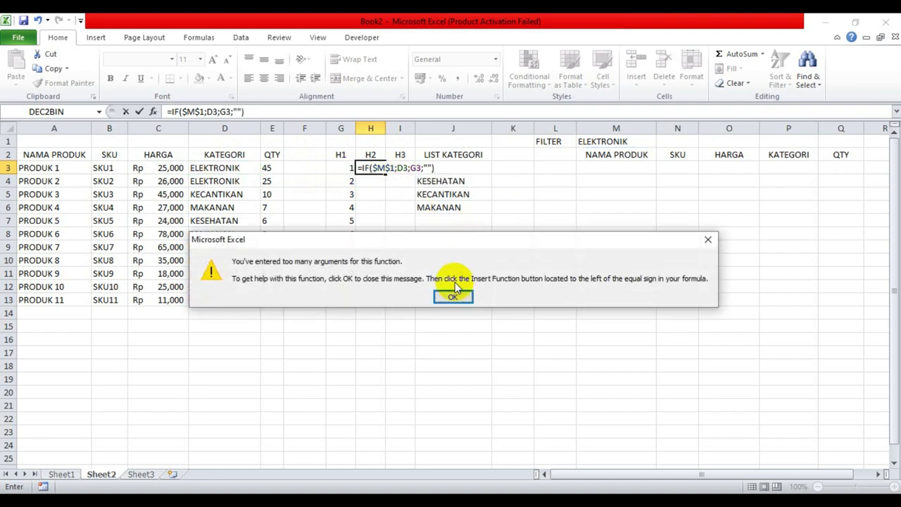
- Dismiss the error and change the separator after $M$1 to '=' so H3 reads =IF($M$1=D3;G3;"")
{"action": "left_click", "coordinate": [457, 295]}
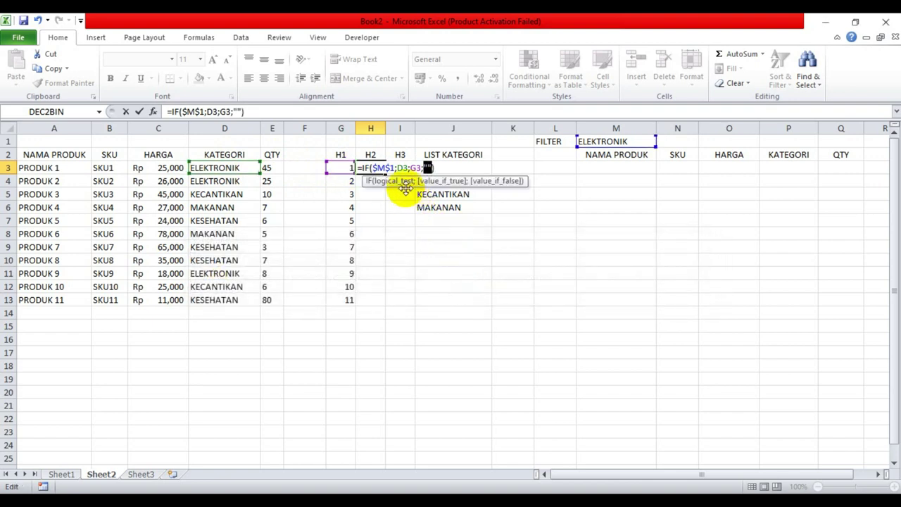
{"action": "left_click", "coordinate": [397, 167]}
{"action": "left_click", "coordinate": [398, 168]}
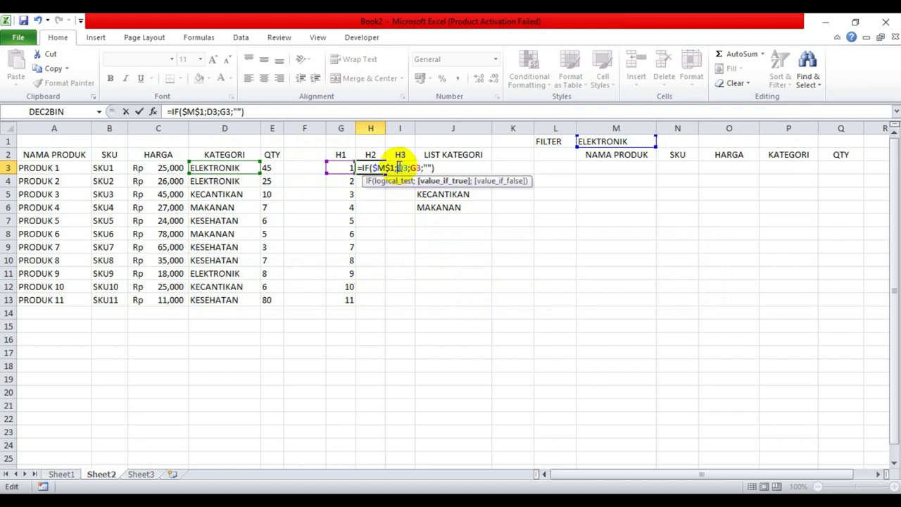
{"action": "key", "text": "BackSpace"}
{"action": "type", "text": "="}
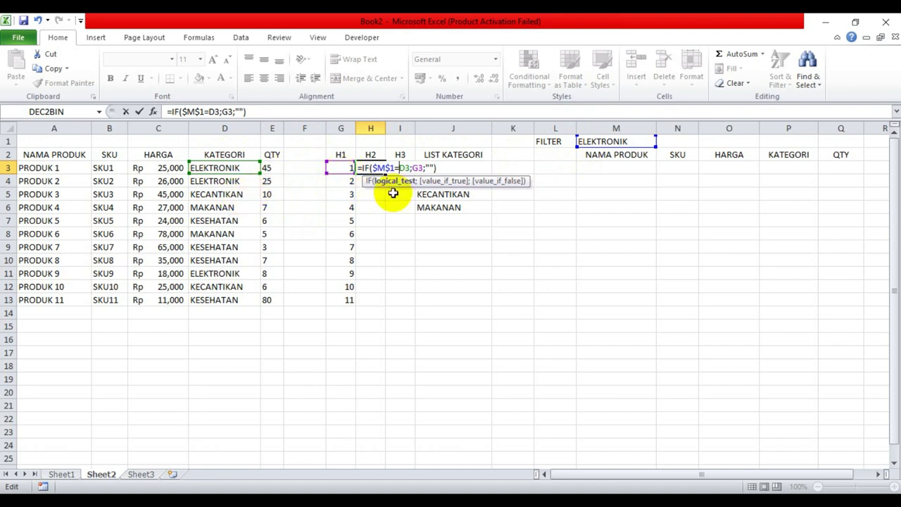
{"action": "key", "text": "Return"}
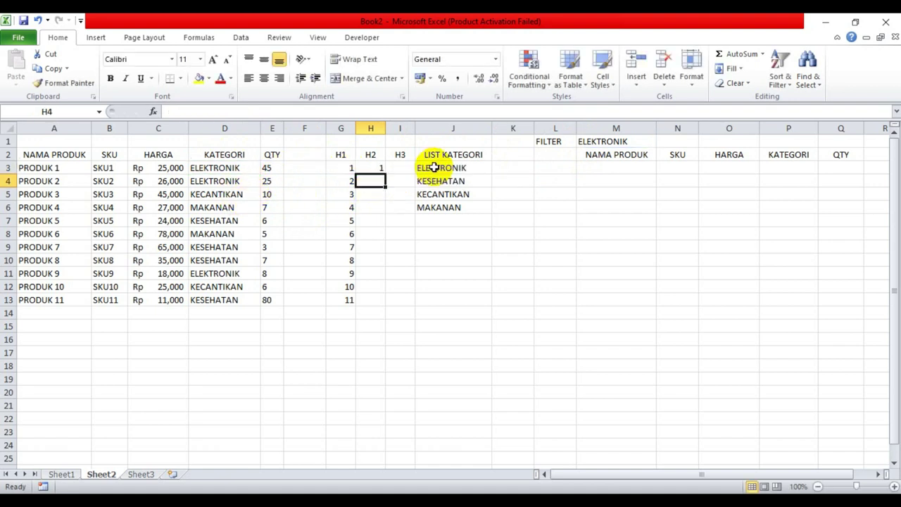
- Fill the H3 match formula down to H13
{"action": "left_click", "coordinate": [372, 168]}
{"action": "left_click_drag", "start_coordinate": [383, 174], "coordinate": [384, 304]}
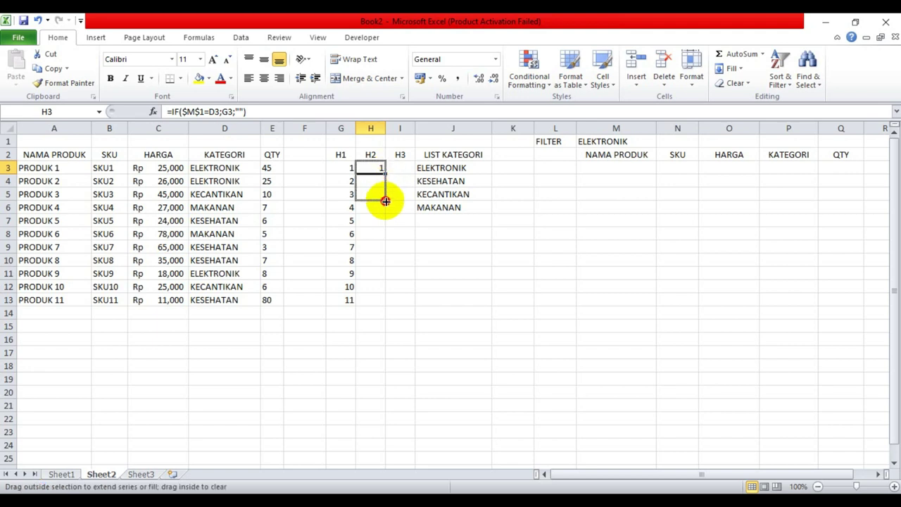
{"action": "left_click", "coordinate": [413, 274]}
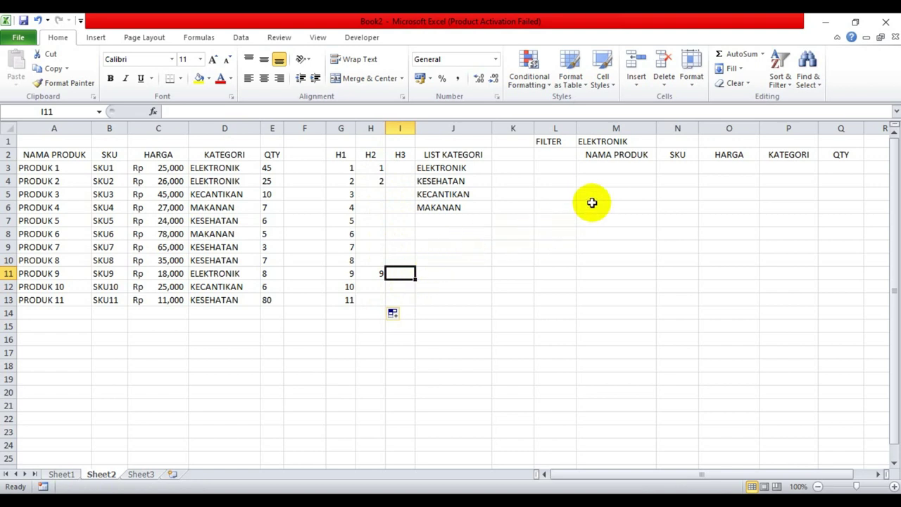
- Test the M1 filter with KESEHATAN, KECANTIKAN and MAKANAN, then return it to ELEKTRONIK
{"action": "left_click", "coordinate": [636, 142]}
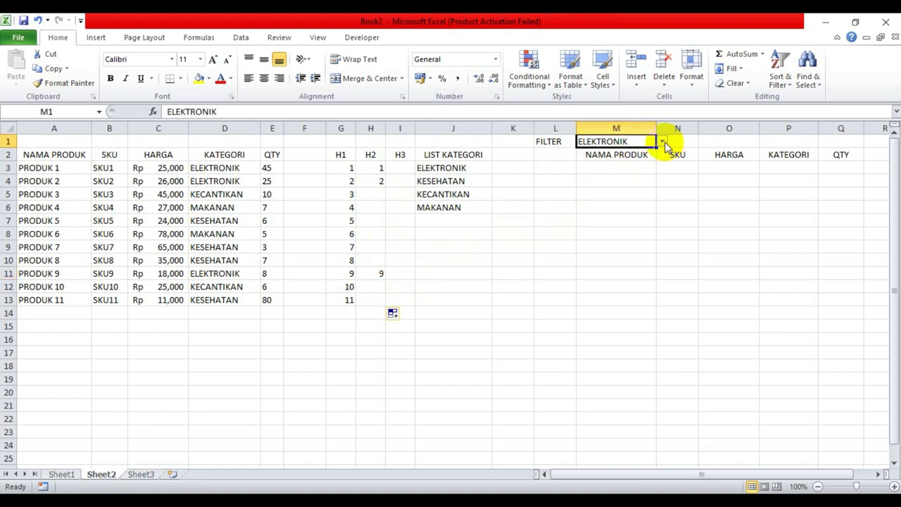
{"action": "left_click", "coordinate": [663, 142]}
{"action": "left_click", "coordinate": [616, 159]}
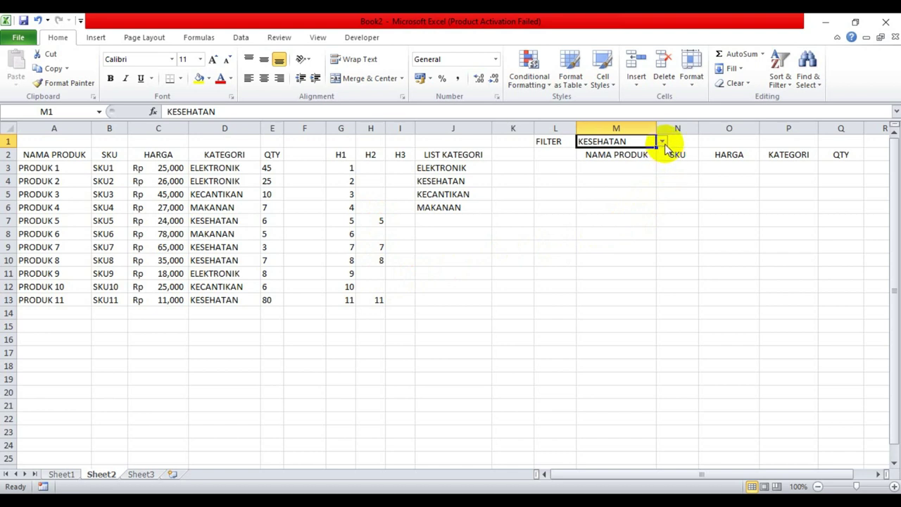
{"action": "left_click", "coordinate": [662, 142]}
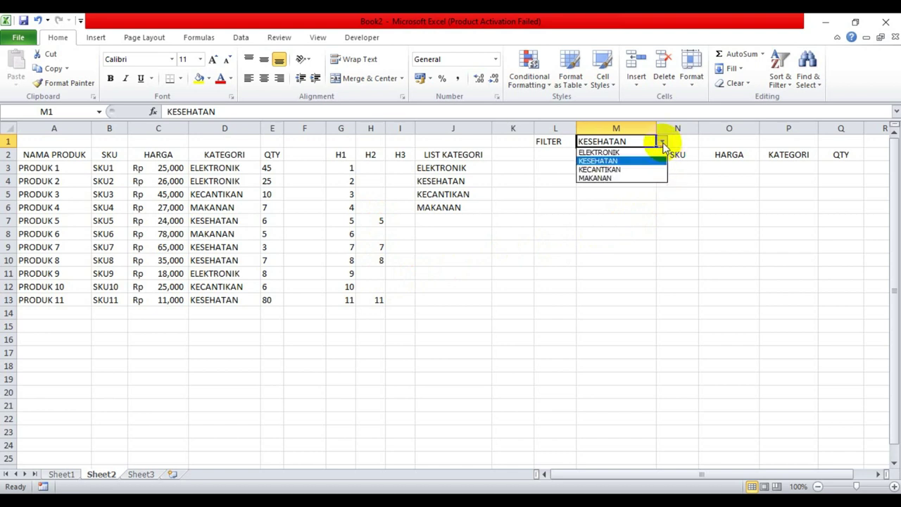
{"action": "left_click", "coordinate": [628, 170]}
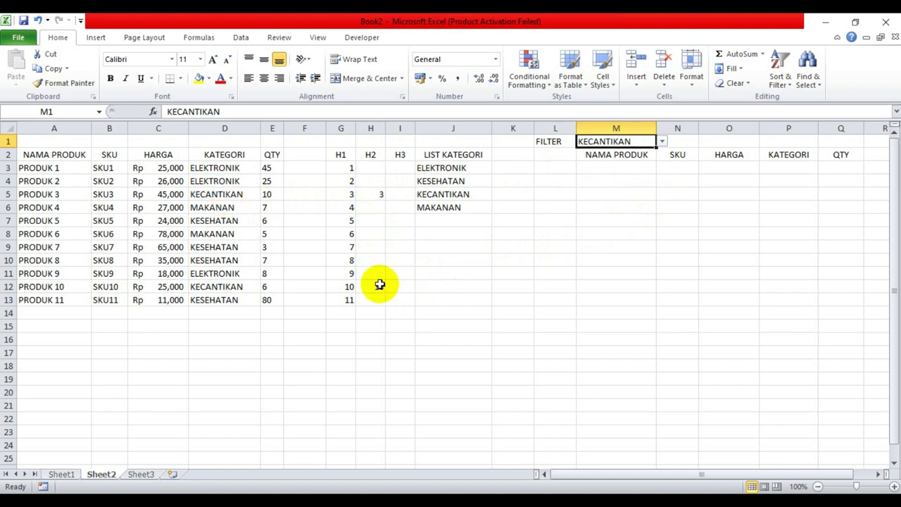
{"action": "left_click", "coordinate": [661, 141]}
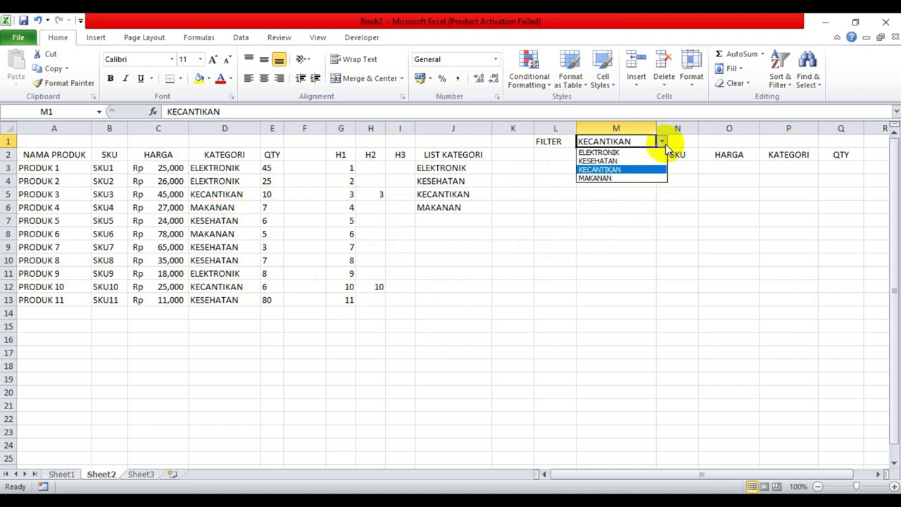
{"action": "left_click", "coordinate": [611, 178]}
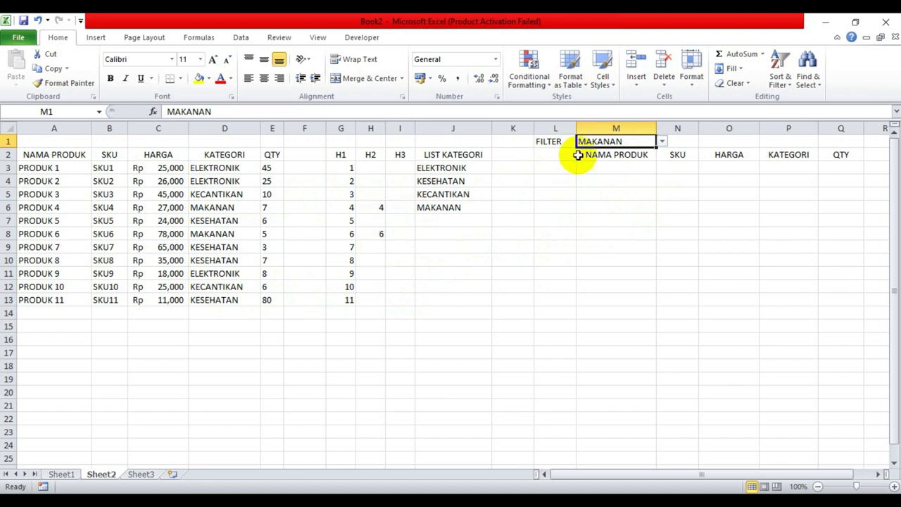
{"action": "left_click", "coordinate": [662, 142]}
{"action": "left_click", "coordinate": [611, 151]}
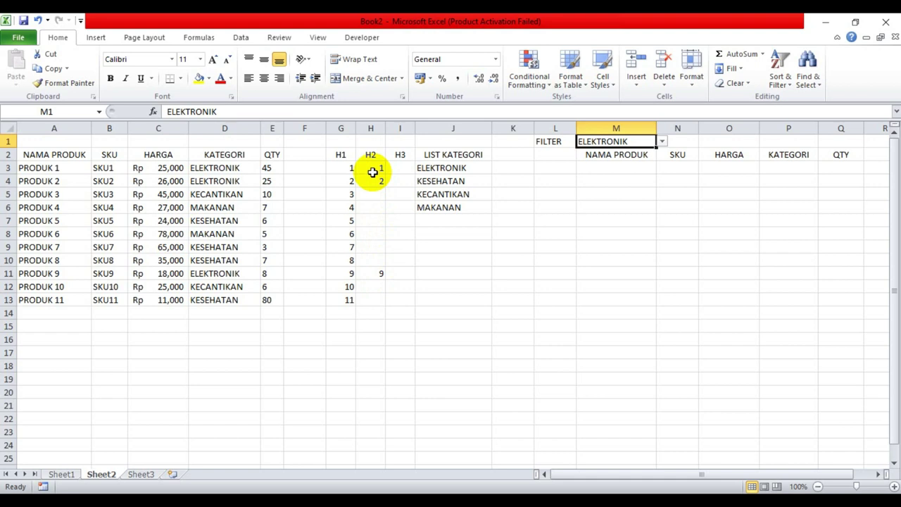
{"action": "left_click", "coordinate": [664, 501]}
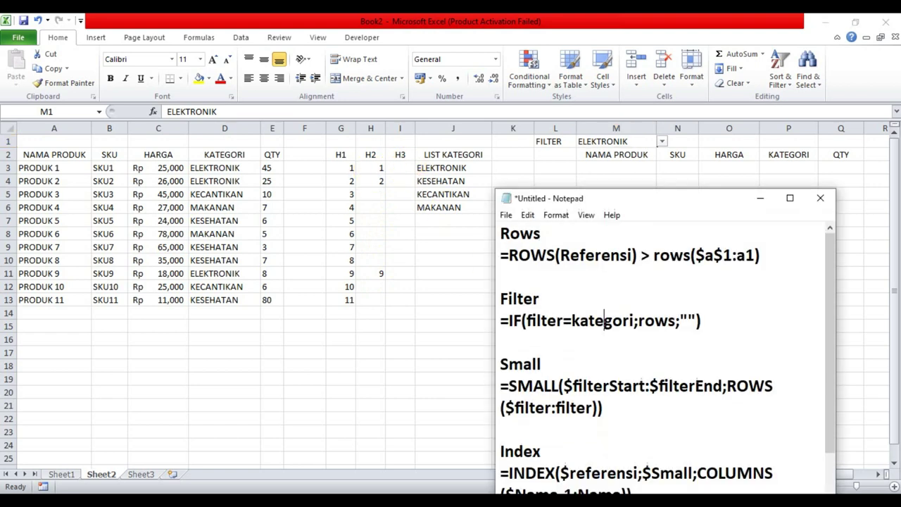
{"action": "left_click", "coordinate": [610, 419]}
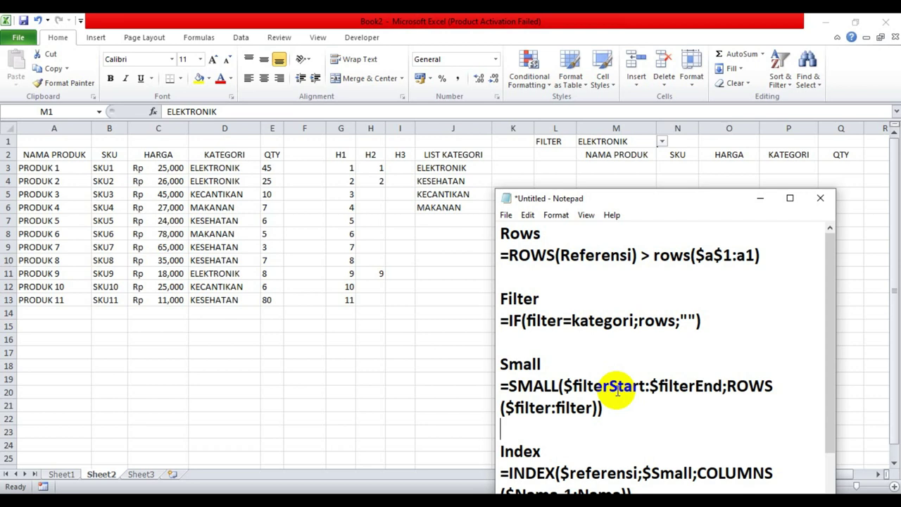
{"action": "left_click", "coordinate": [766, 199]}
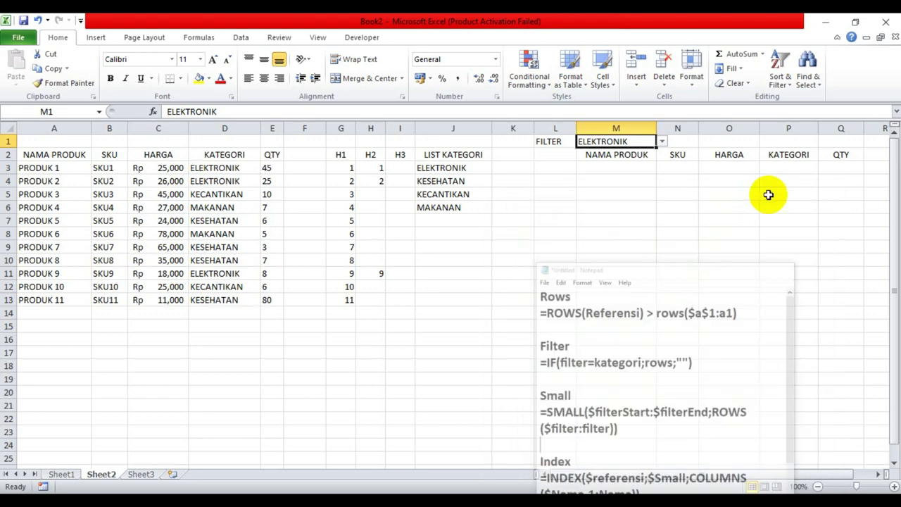
- In I3, start a SMALL formula with the absolute array $H$3:$H$13
{"action": "left_click", "coordinate": [400, 167]}
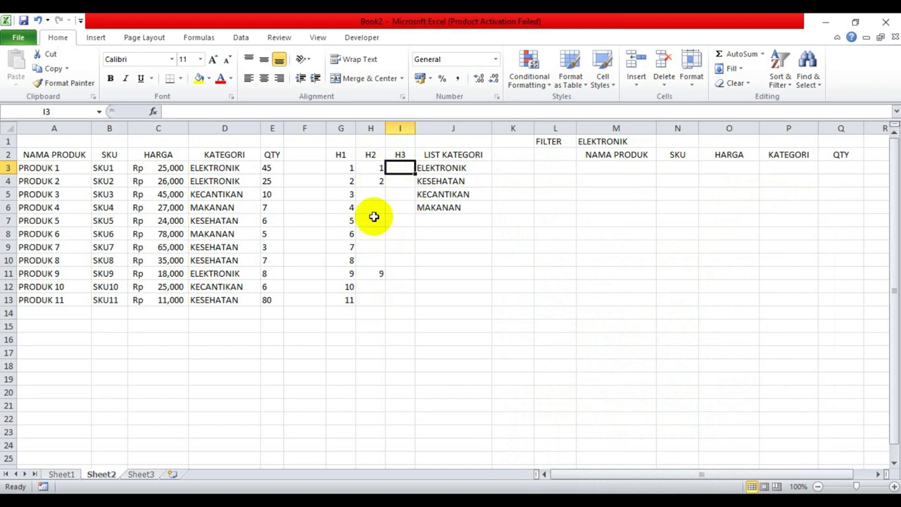
{"action": "left_click", "coordinate": [370, 154]}
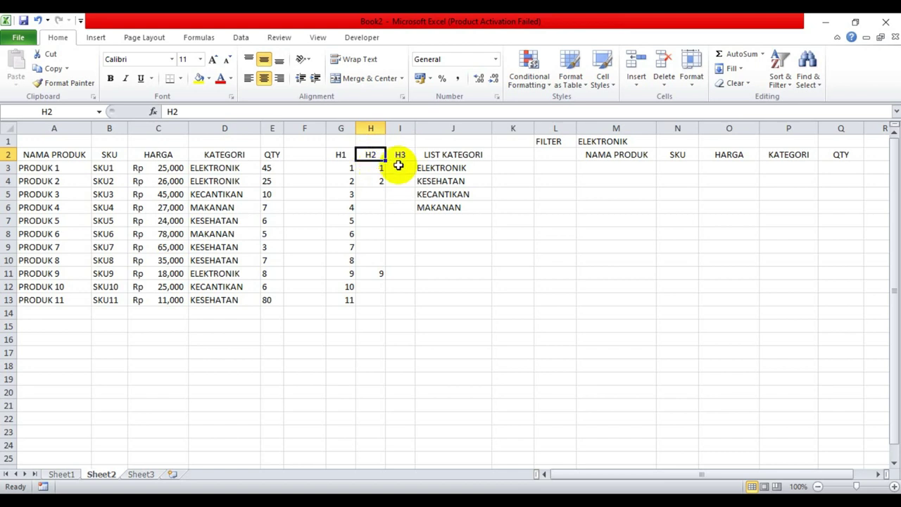
{"action": "left_click", "coordinate": [400, 167]}
{"action": "left_click", "coordinate": [398, 167]}
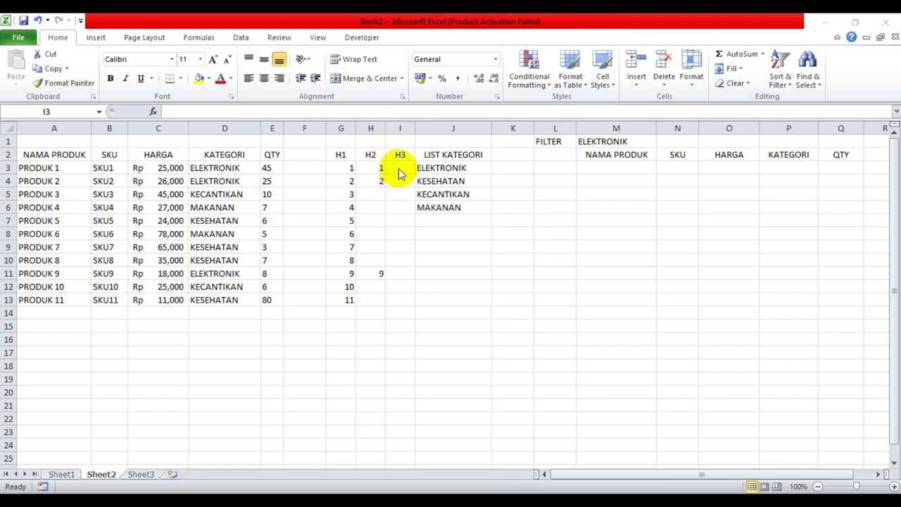
{"action": "left_click", "coordinate": [399, 172]}
{"action": "type", "text": "="}
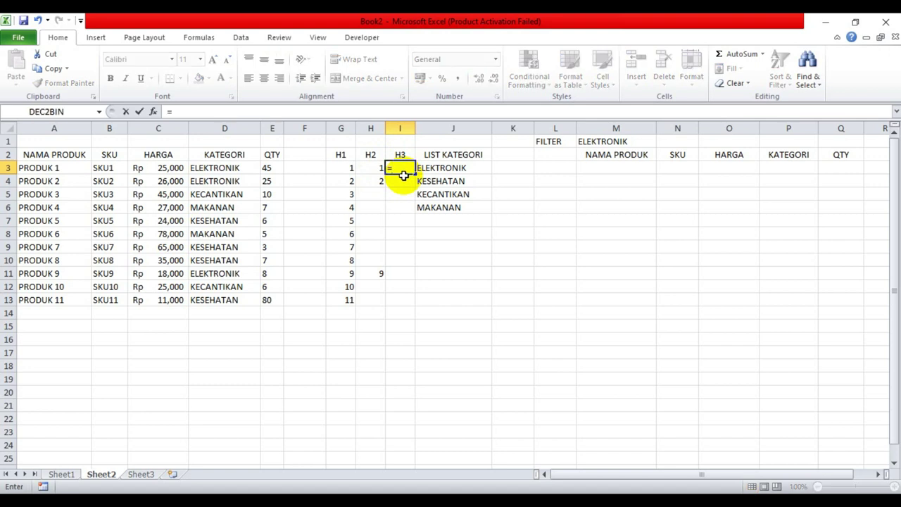
{"action": "type", "text": "RO"}
{"action": "key", "text": "BackSpace"}
{"action": "key", "text": "BackSpace"}
{"action": "type", "text": "SMALL("}
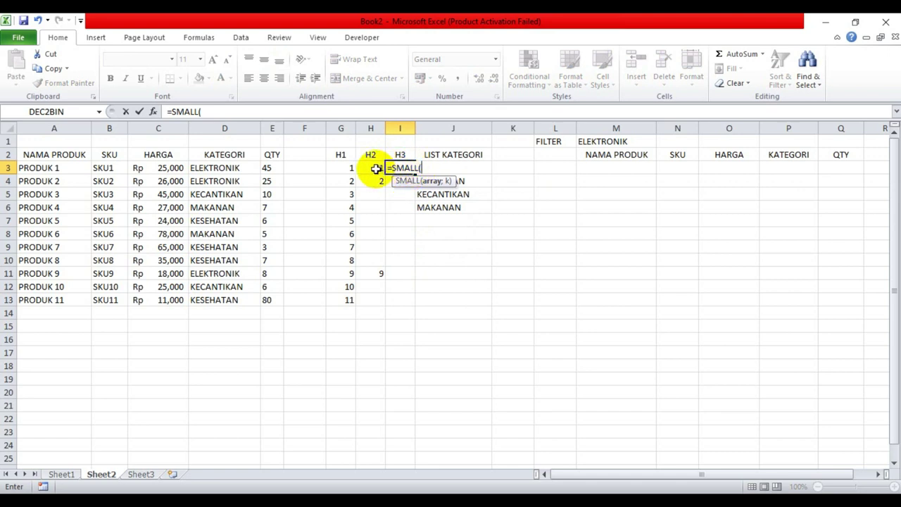
{"action": "left_click_drag", "start_coordinate": [373, 169], "coordinate": [378, 302]}
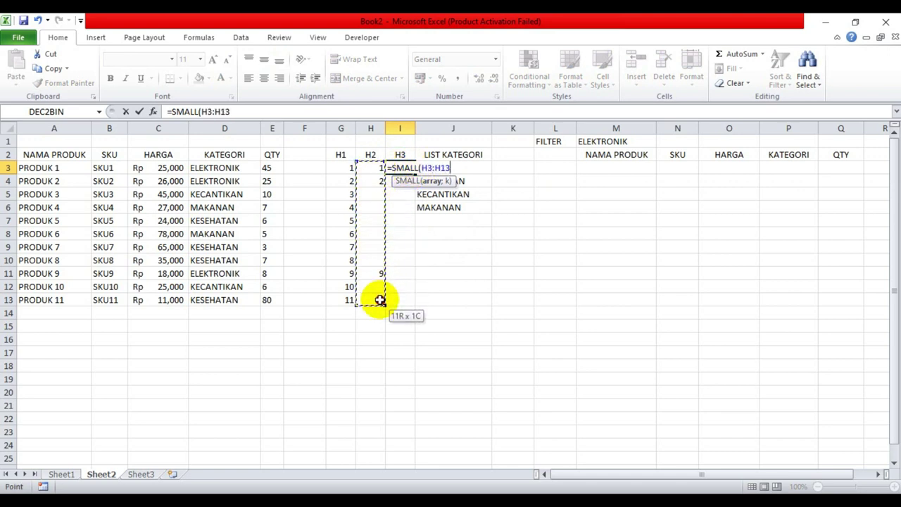
{"action": "left_click", "coordinate": [429, 166]}
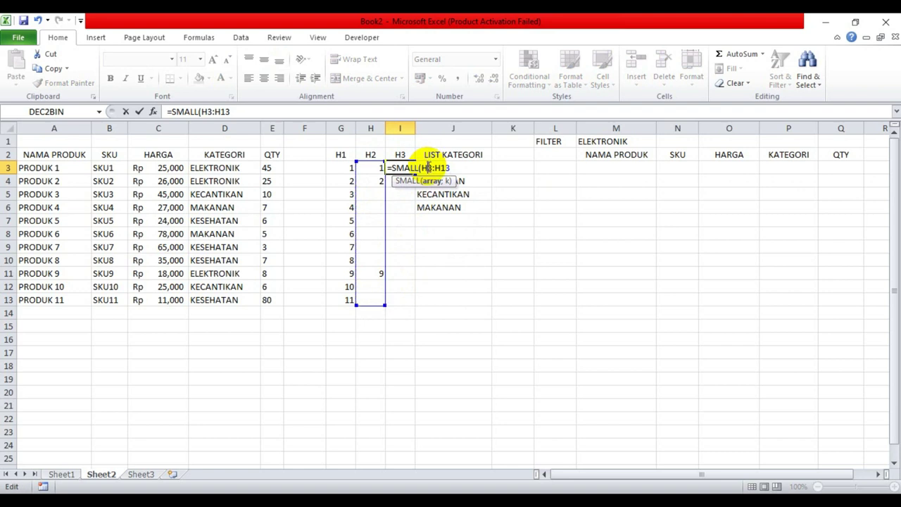
{"action": "key", "text": "F4"}
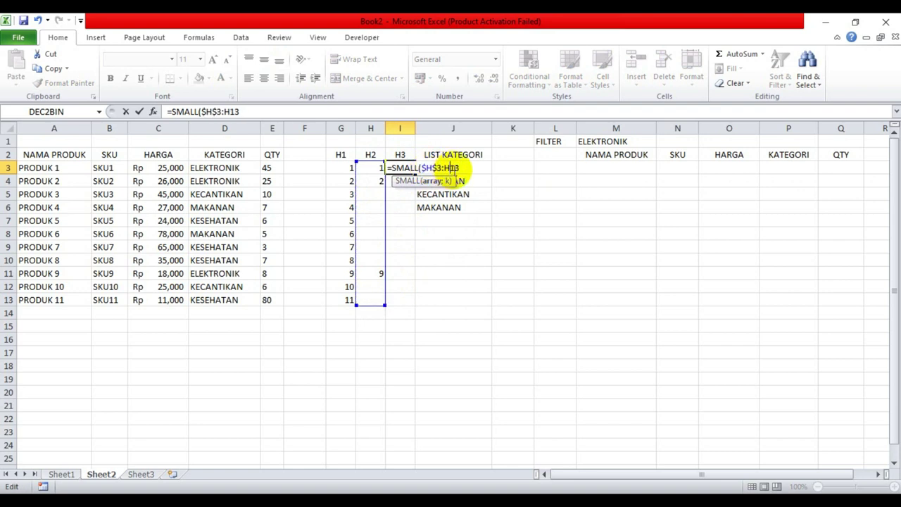
- Add $H$3:H3 as the expanding k argument and commit the formula
{"action": "left_click", "coordinate": [471, 167]}
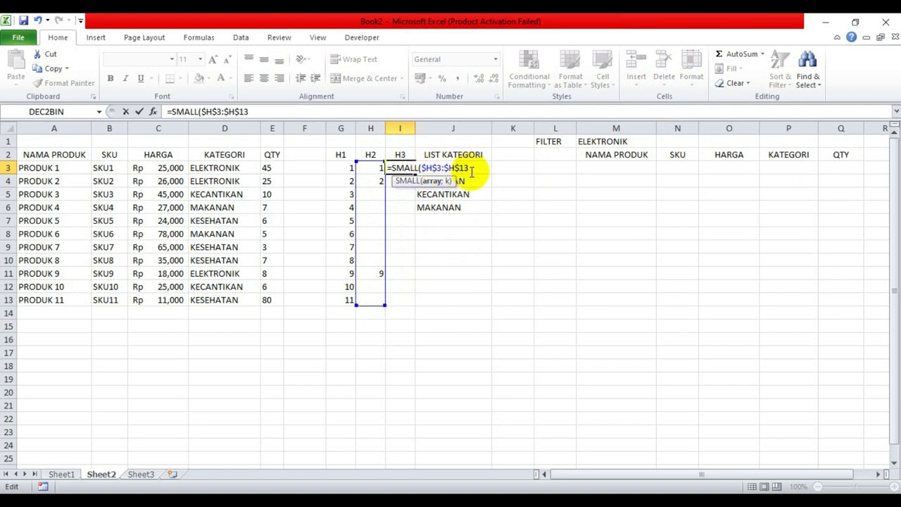
{"action": "type", "text": ";"}
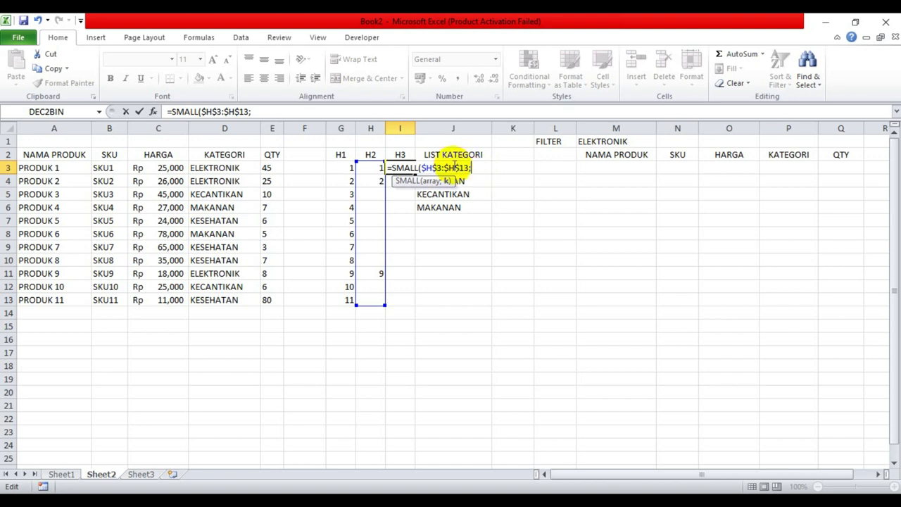
{"action": "left_click", "coordinate": [369, 167]}
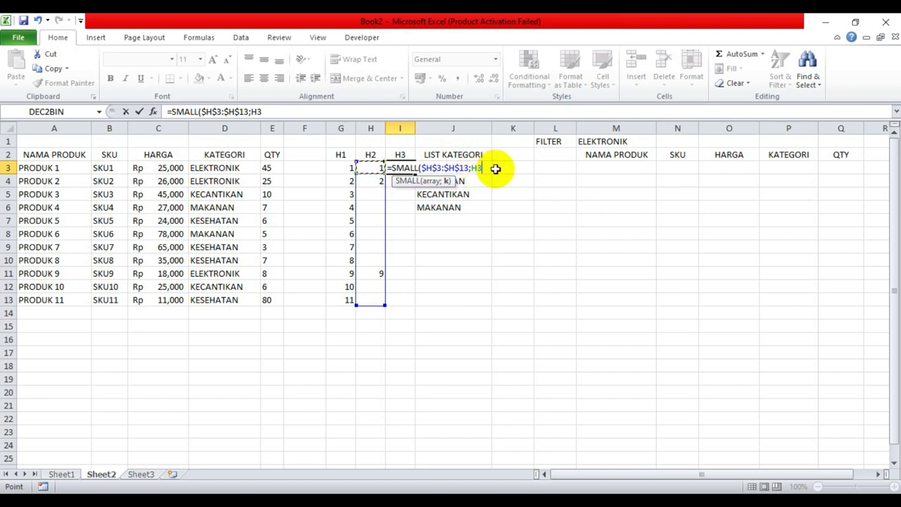
{"action": "key", "text": "F8"}
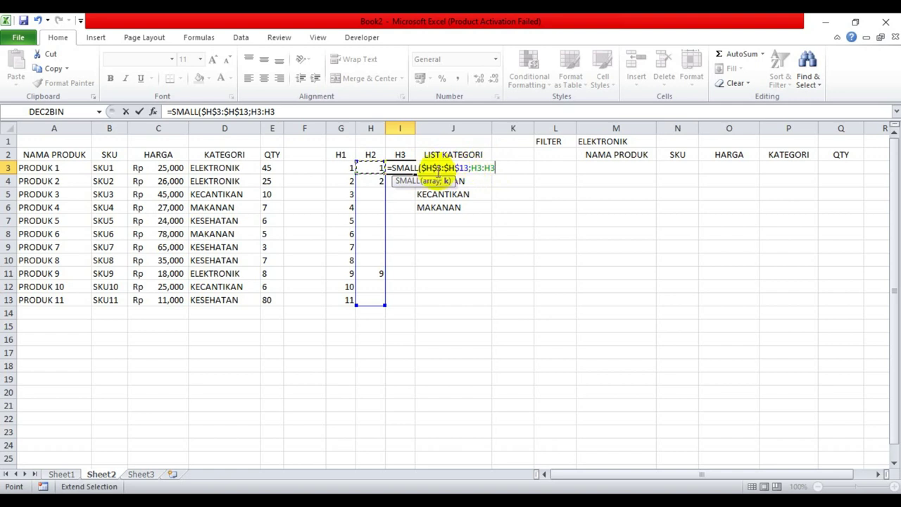
{"action": "left_click", "coordinate": [477, 168], "text": "shift"}
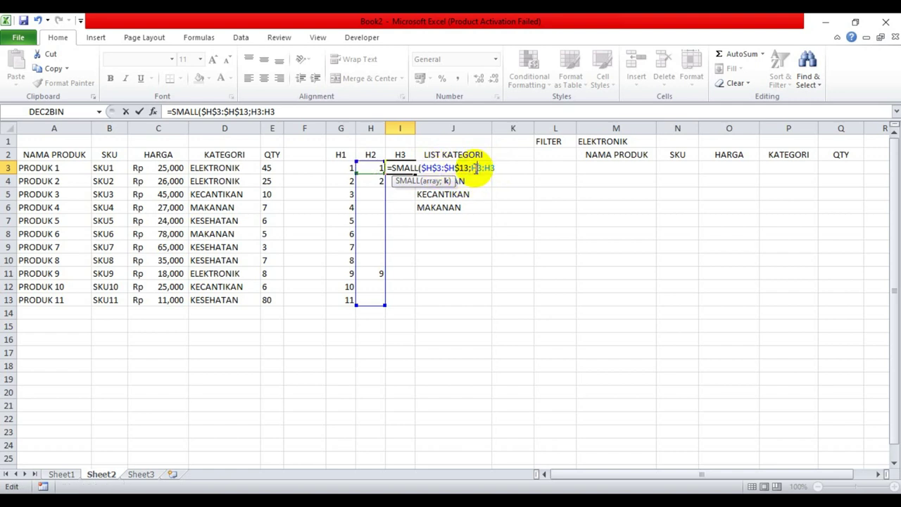
{"action": "key", "text": "F4"}
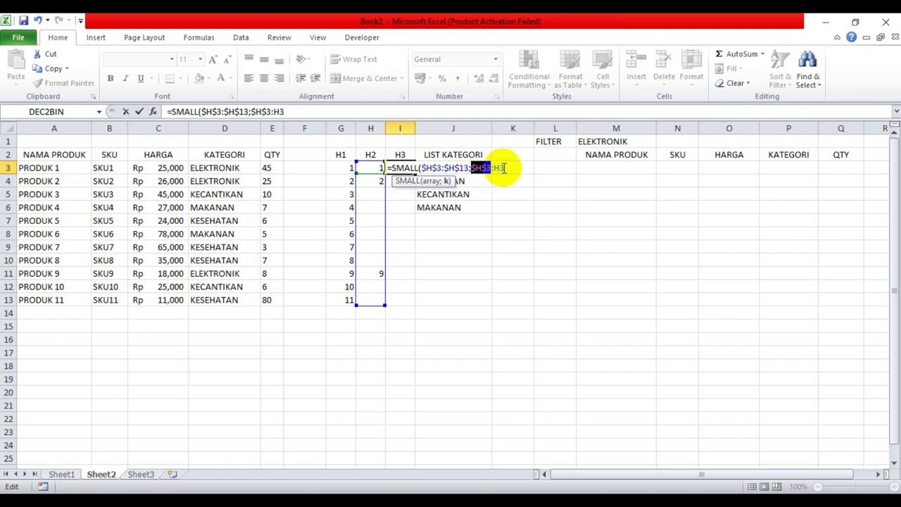
{"action": "key", "text": "Return"}
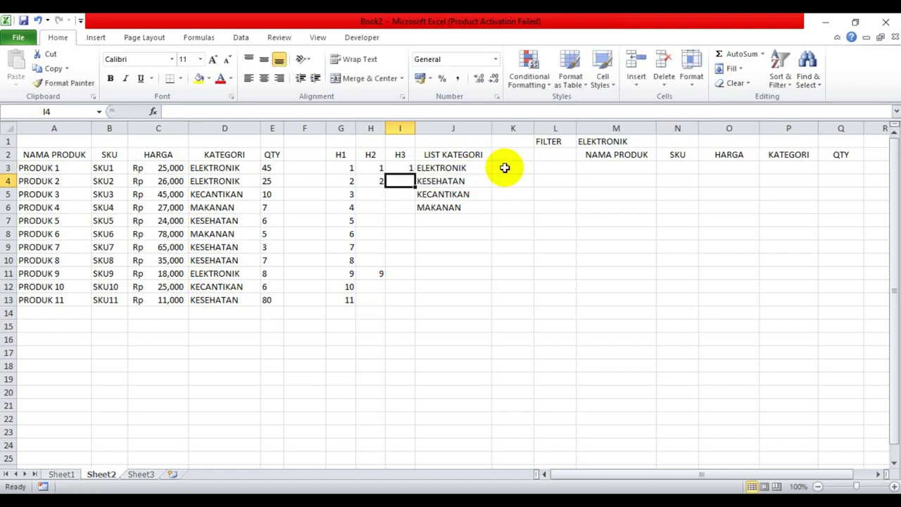
{"action": "left_click", "coordinate": [405, 170]}
- Fill the SMALL formula from I3 down to I13 and inspect the copied formulas
{"action": "left_click_drag", "start_coordinate": [415, 174], "coordinate": [407, 303]}
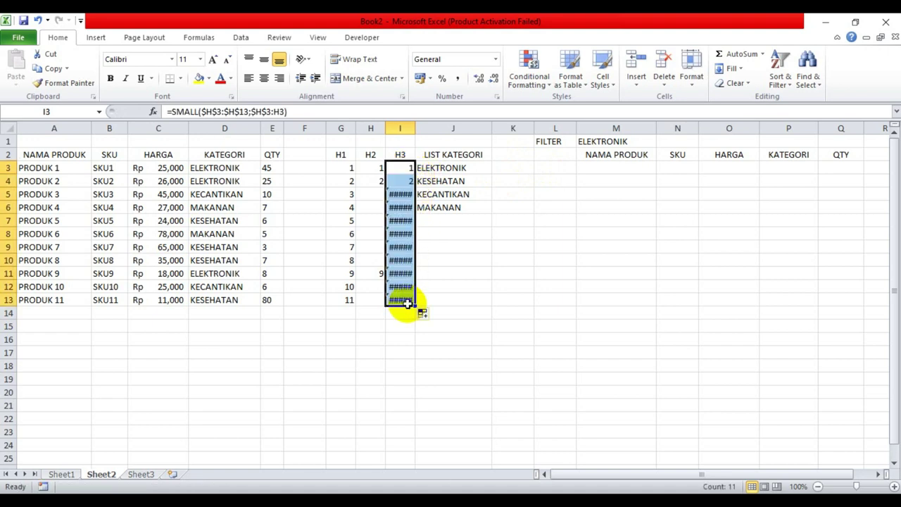
{"action": "left_click", "coordinate": [397, 221]}
{"action": "left_click", "coordinate": [457, 258]}
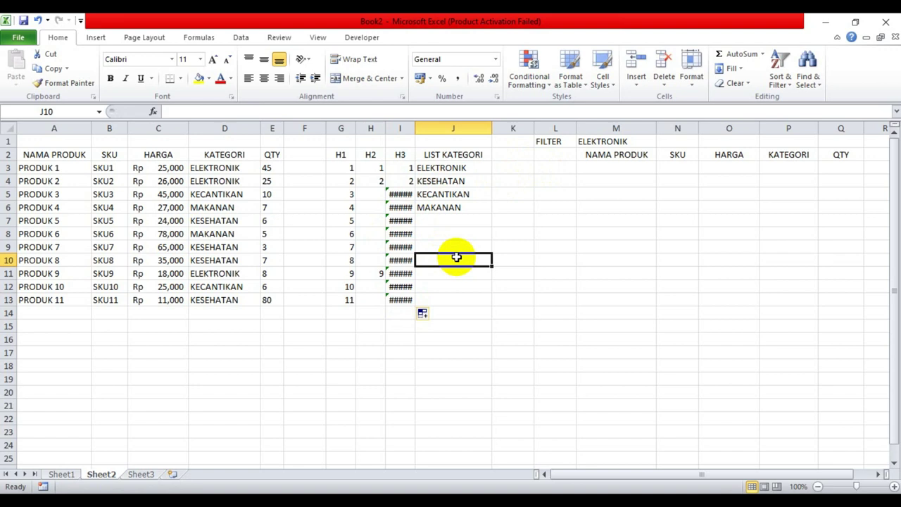
{"action": "left_click", "coordinate": [402, 194]}
{"action": "left_click", "coordinate": [406, 168]}
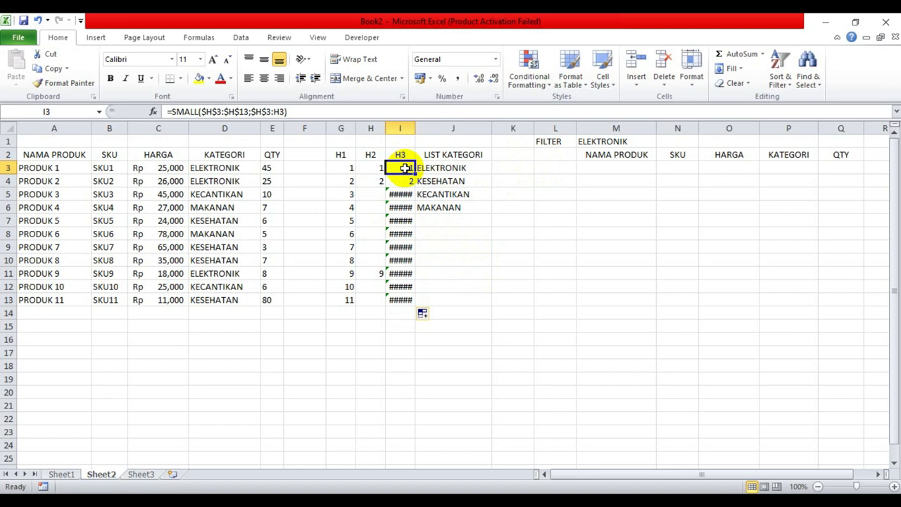
- Refill H3:H13 and I3:I13 from their top formulas, then widen column I
{"action": "left_click", "coordinate": [383, 170]}
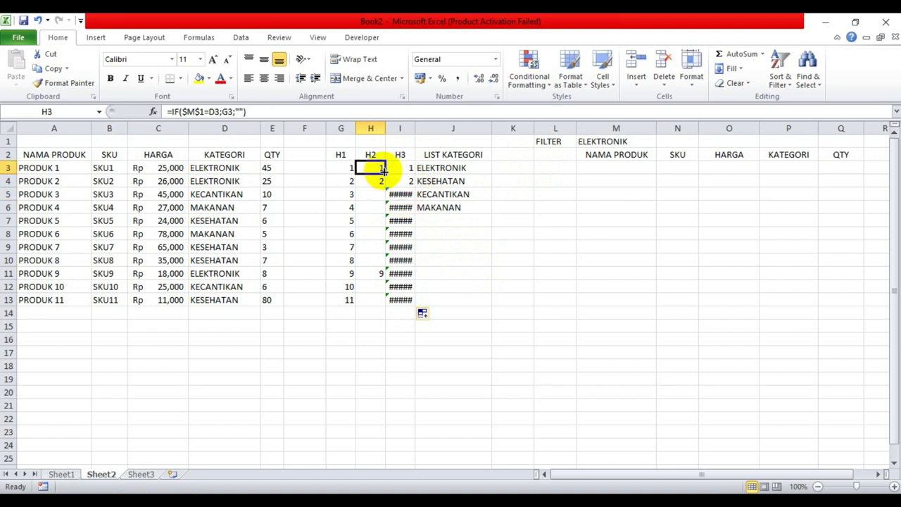
{"action": "left_click_drag", "start_coordinate": [384, 169], "coordinate": [384, 303]}
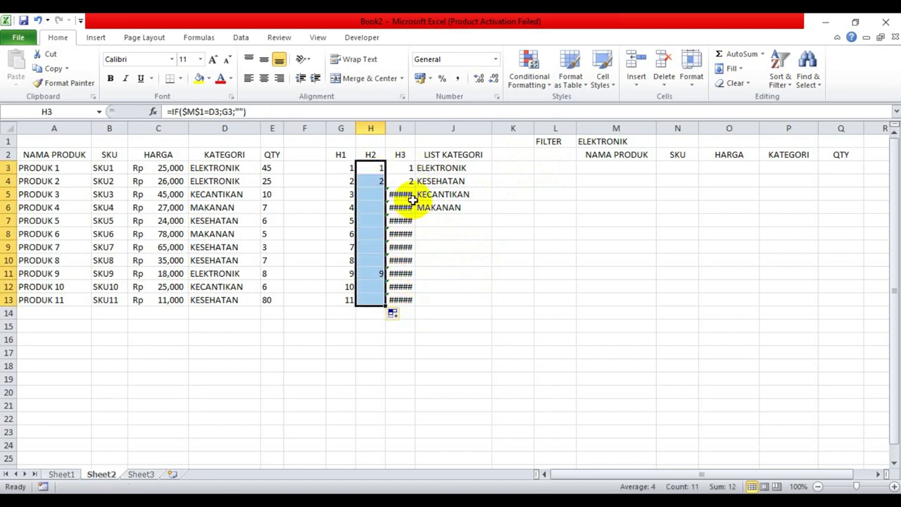
{"action": "left_click", "coordinate": [403, 169]}
{"action": "left_click_drag", "start_coordinate": [413, 174], "coordinate": [412, 309]}
{"action": "left_click", "coordinate": [402, 259]}
{"action": "mouse_move", "coordinate": [416, 128]}
{"action": "left_mouse_down"}
{"action": "mouse_move", "coordinate": [427, 130]}
{"action": "mouse_move", "coordinate": [419, 130]}
{"action": "left_mouse_up"}
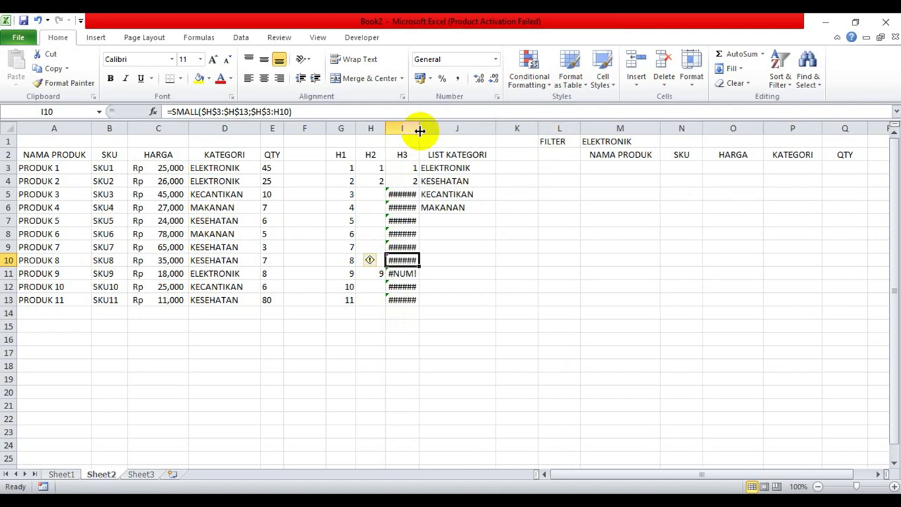
- Restore column I's width and inspect the formulas in I7 and H11, ending on I3
{"action": "left_click", "coordinate": [366, 297]}
{"action": "left_click", "coordinate": [402, 221]}
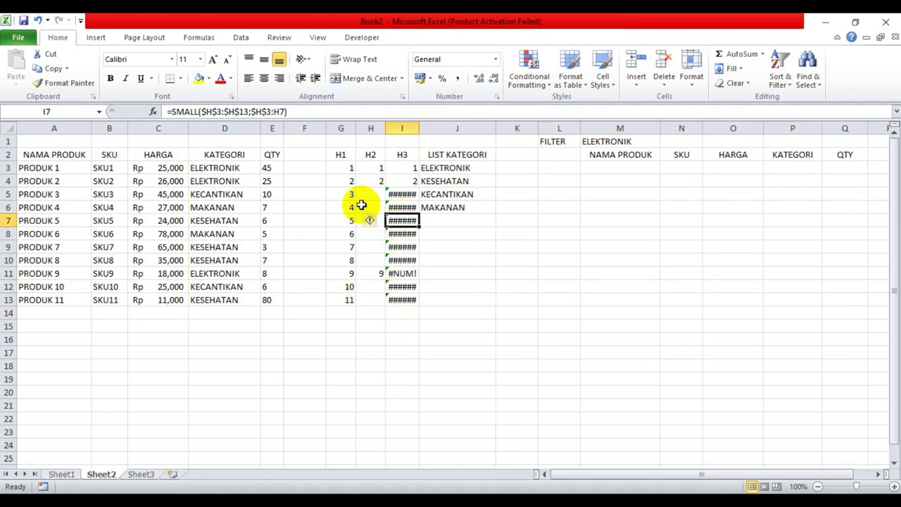
{"action": "left_click", "coordinate": [374, 271]}
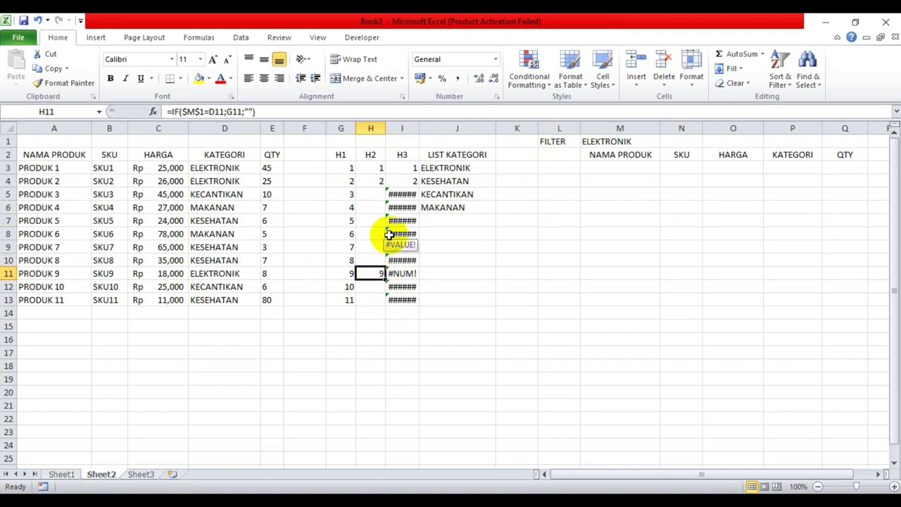
{"action": "left_click", "coordinate": [407, 169]}
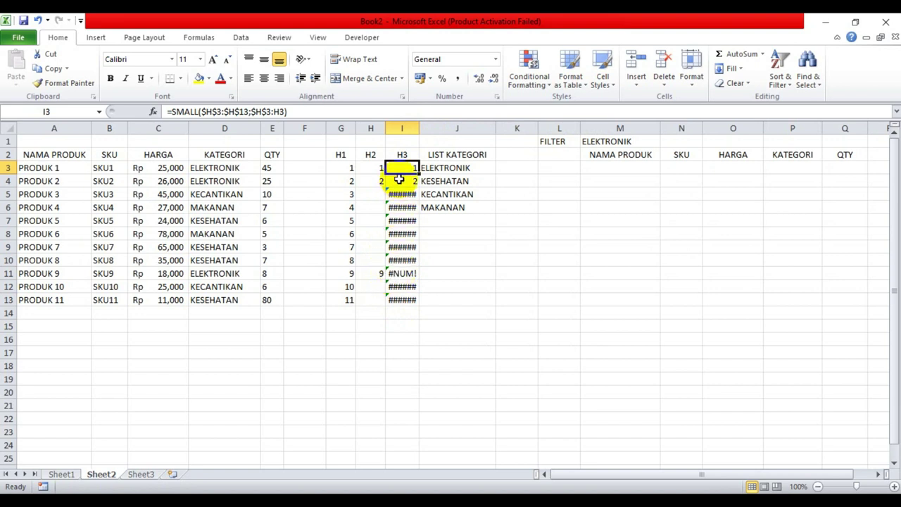
- Change I3's k argument to ROWS($H$3:H3), accepting Excel's parenthesis correction
{"action": "left_click", "coordinate": [254, 112]}
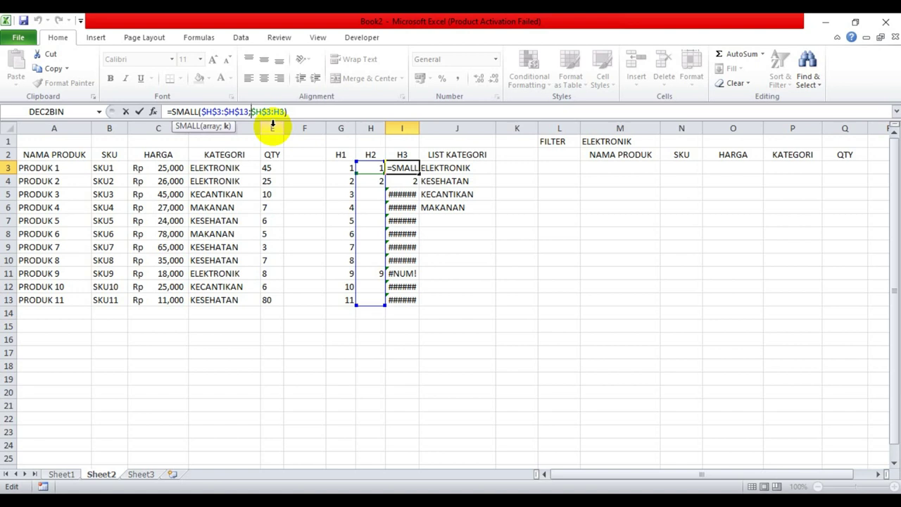
{"action": "type", "text": "RO"}
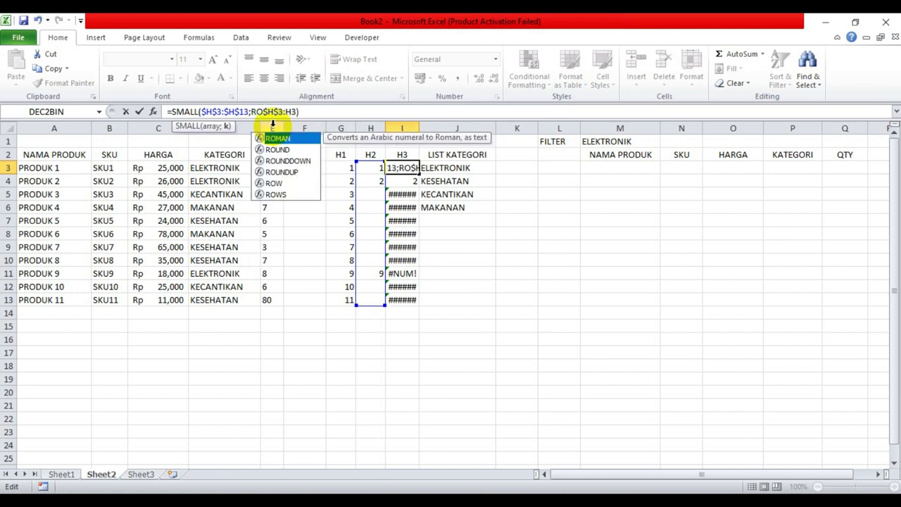
{"action": "type", "text": "WS("}
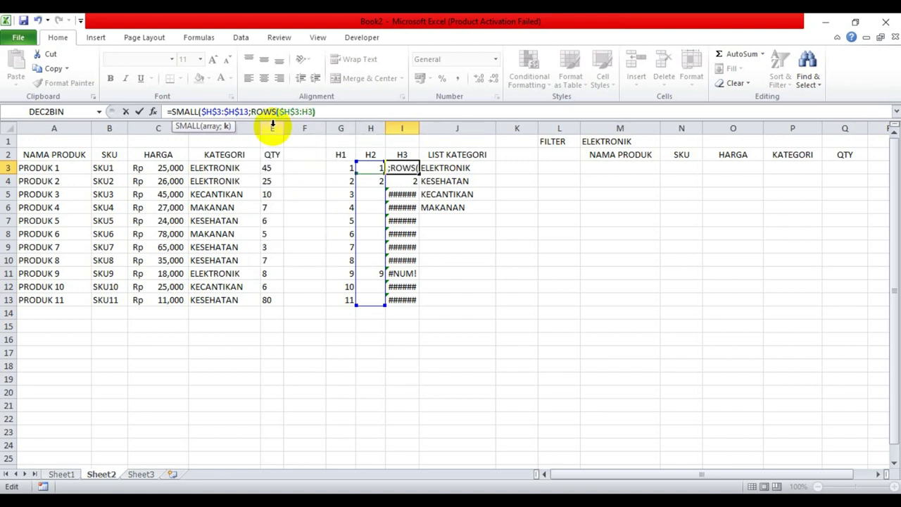
{"action": "left_click", "coordinate": [281, 112]}
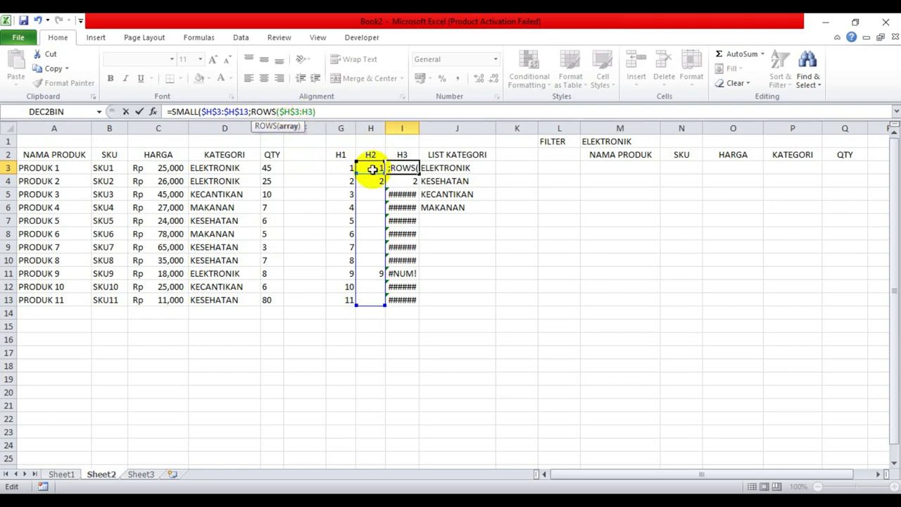
{"action": "left_click", "coordinate": [331, 118]}
{"action": "key", "text": "Return"}
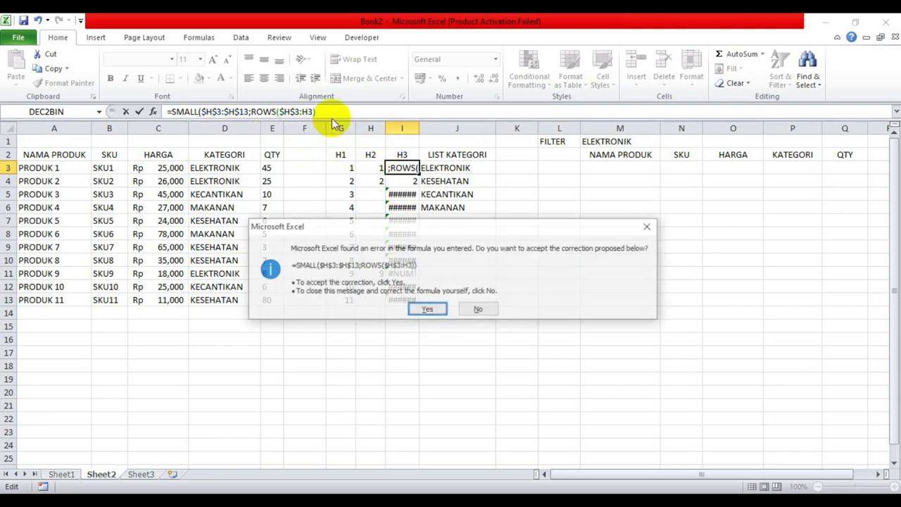
{"action": "left_click", "coordinate": [422, 312]}
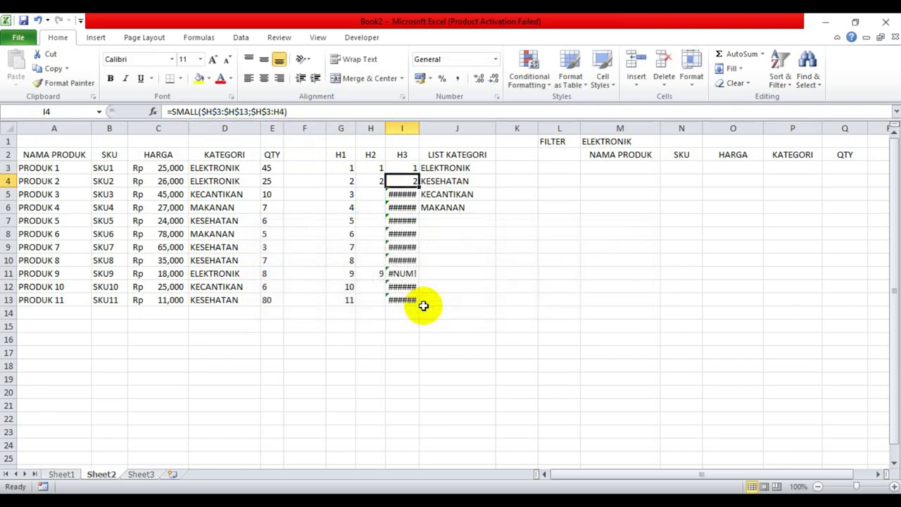
- Fill the ROWS-based SMALL formula from I3 down to I13
{"action": "left_click", "coordinate": [405, 167]}
{"action": "left_click_drag", "start_coordinate": [418, 173], "coordinate": [419, 291]}
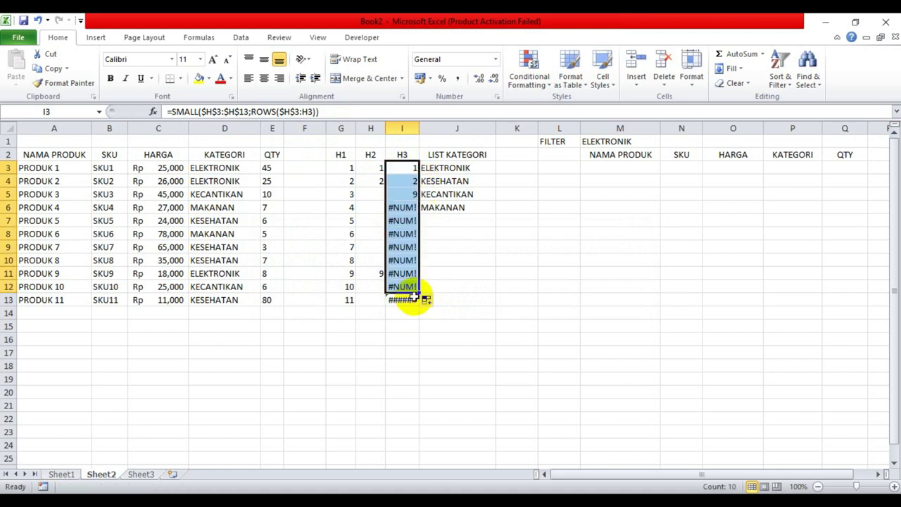
{"action": "left_click", "coordinate": [409, 169]}
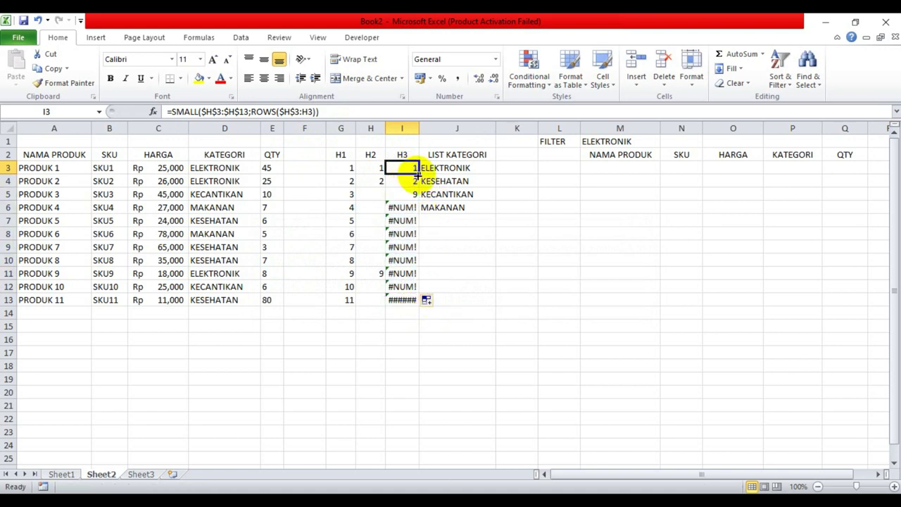
{"action": "left_click_drag", "start_coordinate": [419, 174], "coordinate": [421, 295]}
- Cycle the M1 filter through KESEHATAN, KECANTIKAN and MAKANAN, ending back on ELEKTRONIK
{"action": "left_click", "coordinate": [453, 274]}
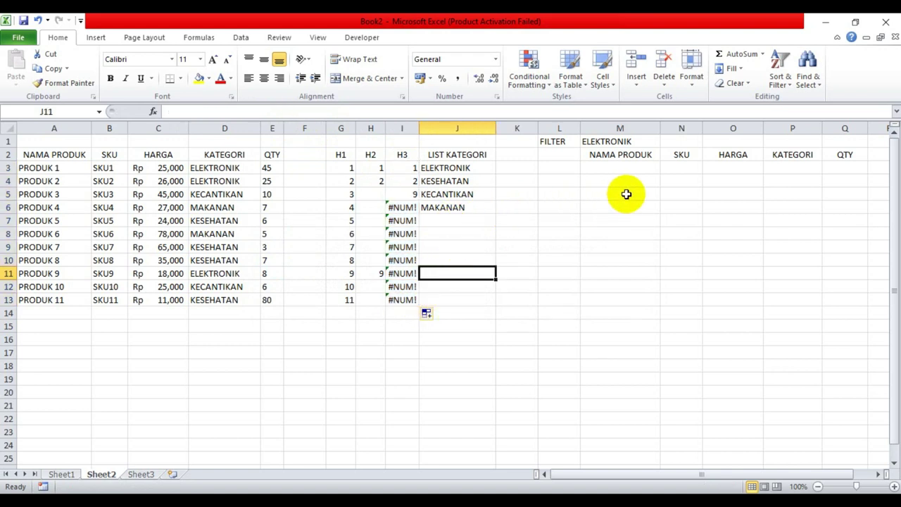
{"action": "left_click", "coordinate": [649, 142]}
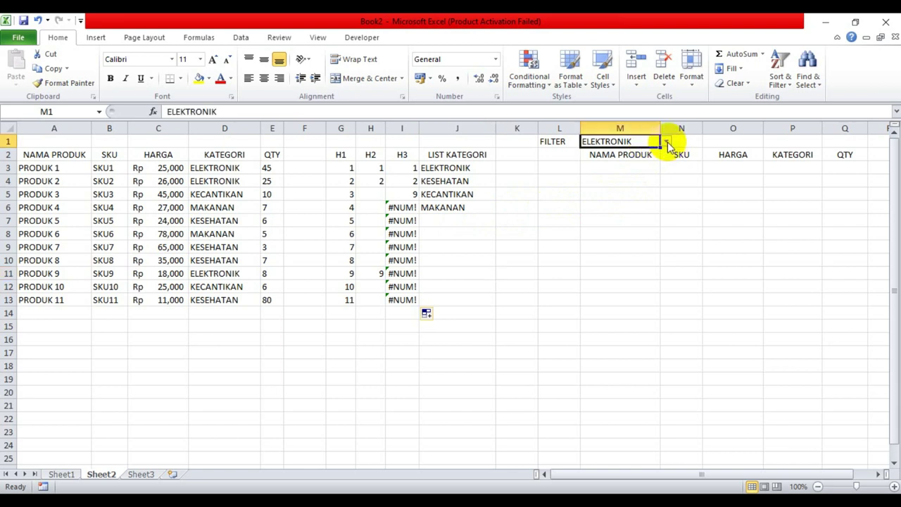
{"action": "left_click", "coordinate": [667, 145]}
{"action": "left_click", "coordinate": [637, 161]}
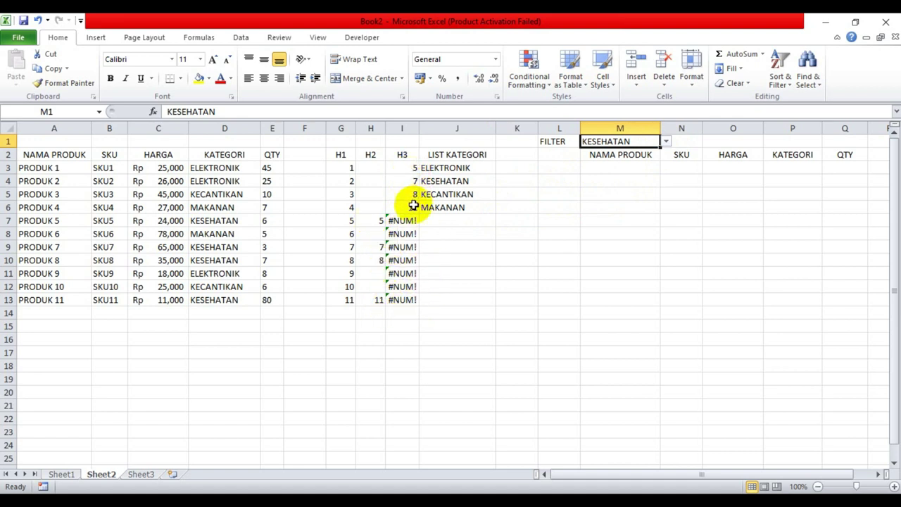
{"action": "left_click", "coordinate": [665, 141]}
{"action": "left_click", "coordinate": [628, 169]}
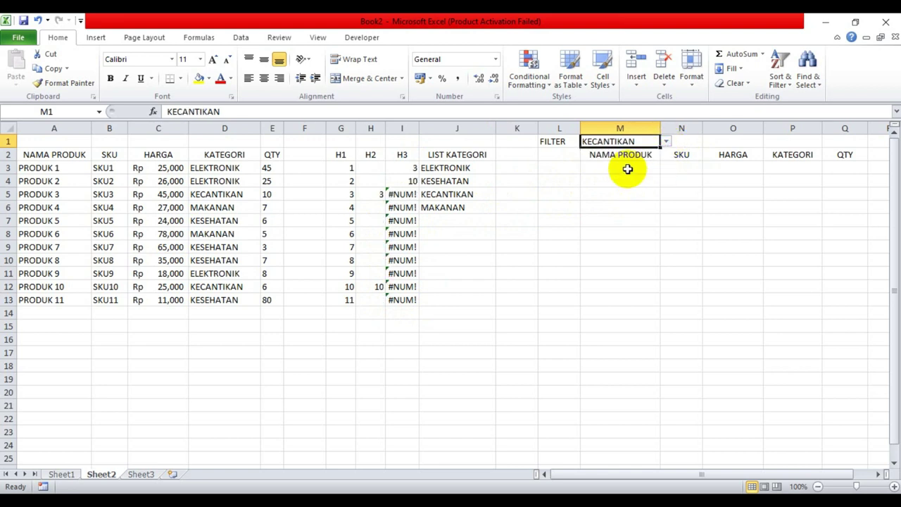
{"action": "left_click", "coordinate": [666, 142]}
{"action": "left_click", "coordinate": [614, 179]}
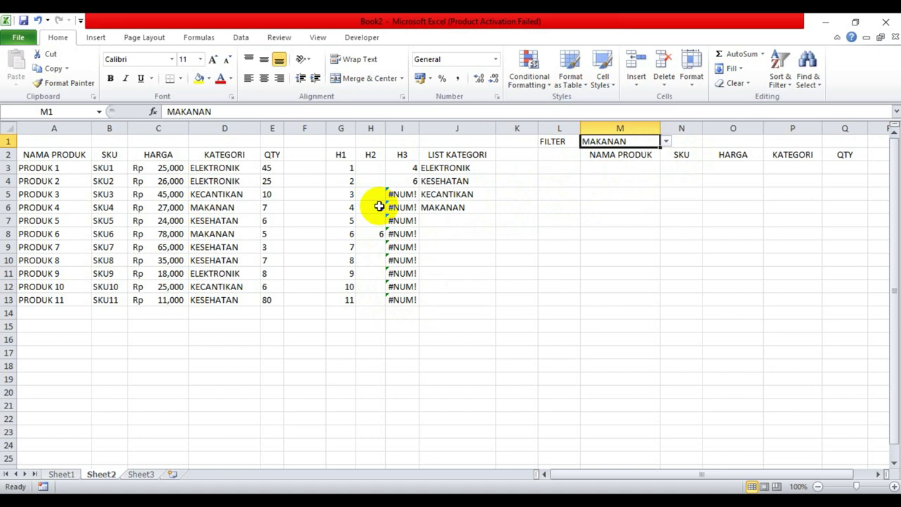
{"action": "left_click", "coordinate": [665, 141]}
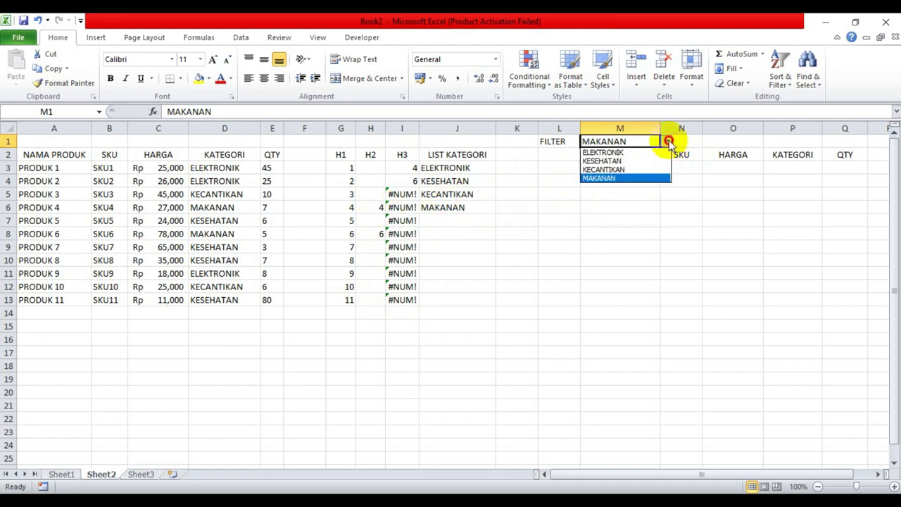
{"action": "left_click", "coordinate": [604, 152]}
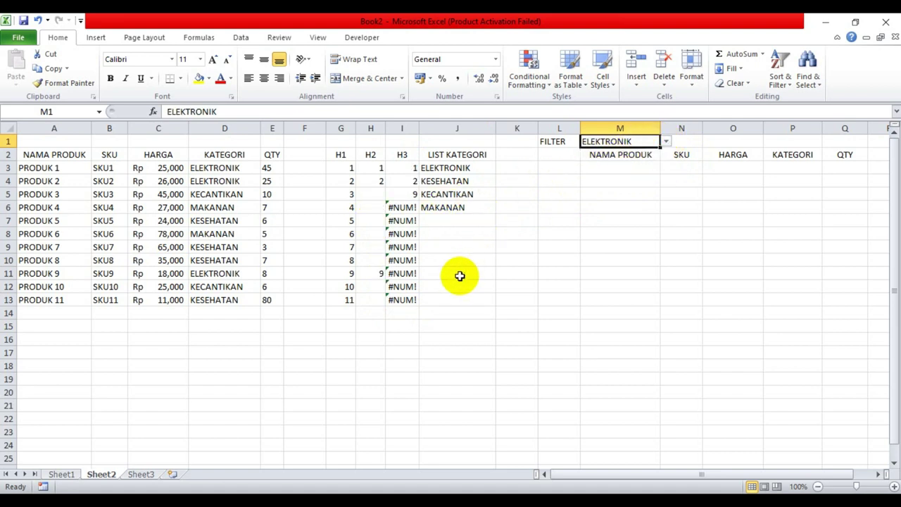
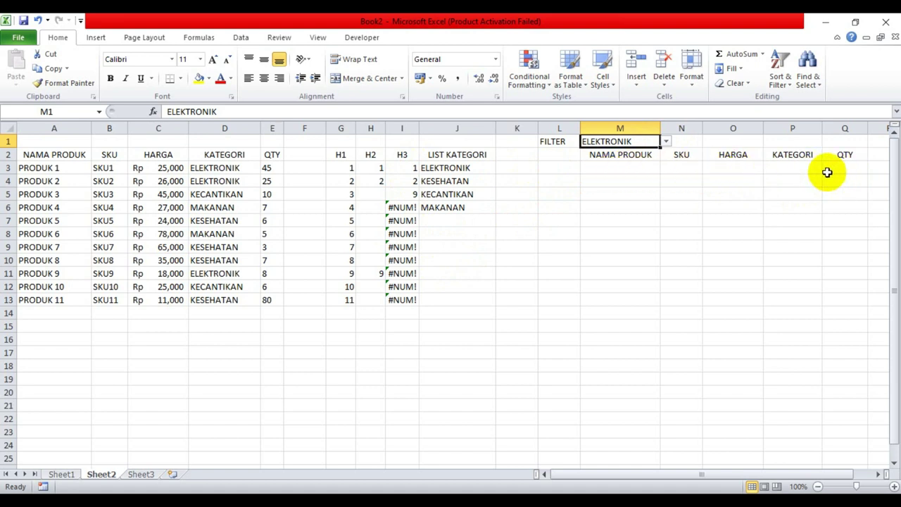
- Inspect the #NUM! results in column I, then start editing I3's SMALL formula in the formula bar
{"action": "left_click", "coordinate": [622, 169]}
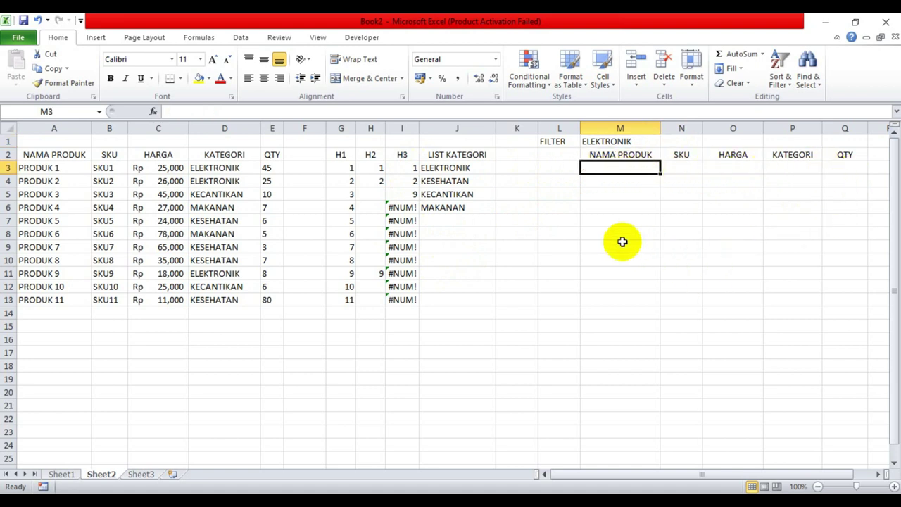
{"action": "left_click", "coordinate": [640, 142]}
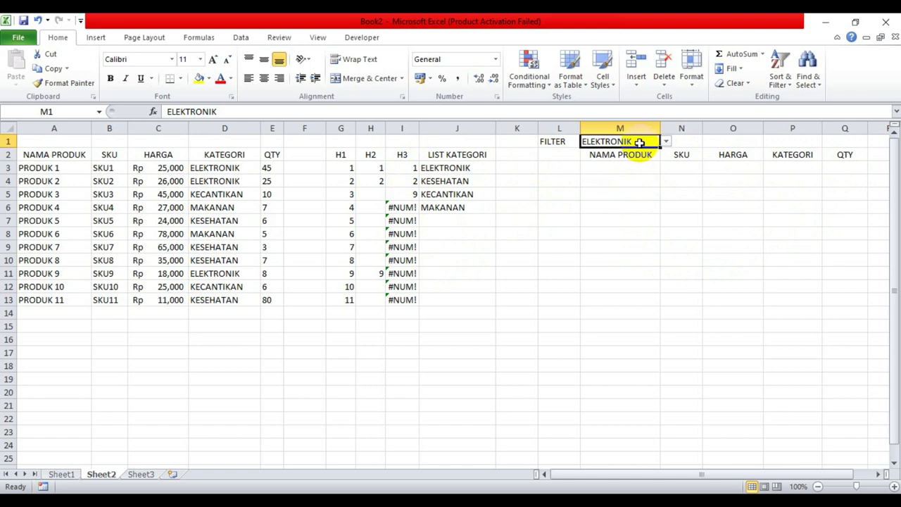
{"action": "left_click", "coordinate": [405, 207]}
{"action": "left_click", "coordinate": [410, 221]}
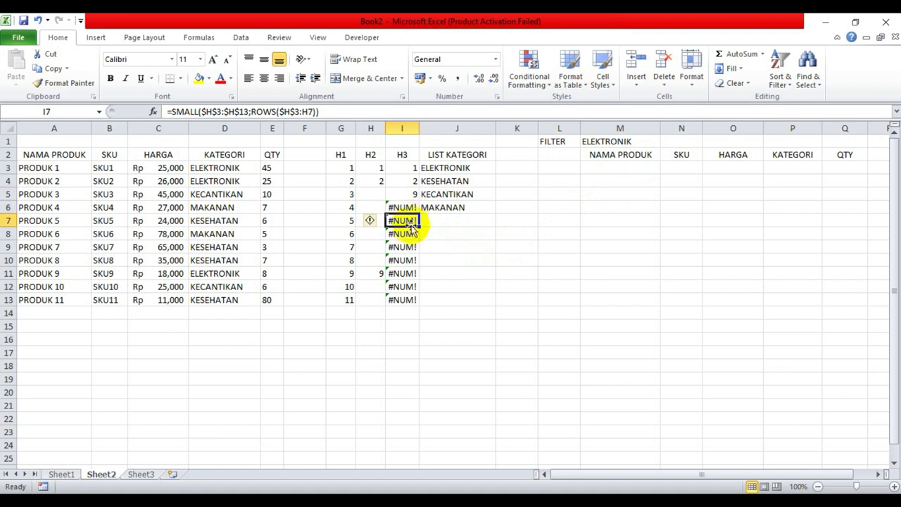
{"action": "left_click", "coordinate": [407, 233]}
{"action": "left_click", "coordinate": [407, 168]}
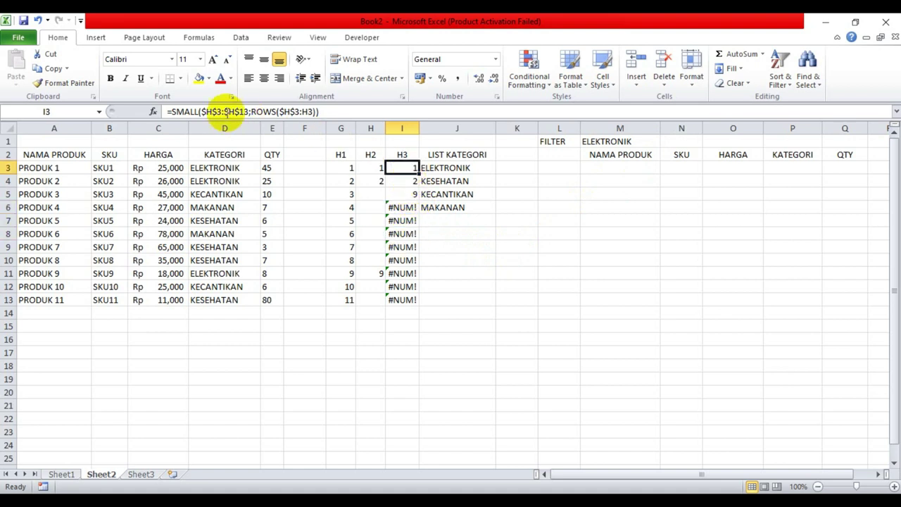
{"action": "left_click", "coordinate": [180, 112]}
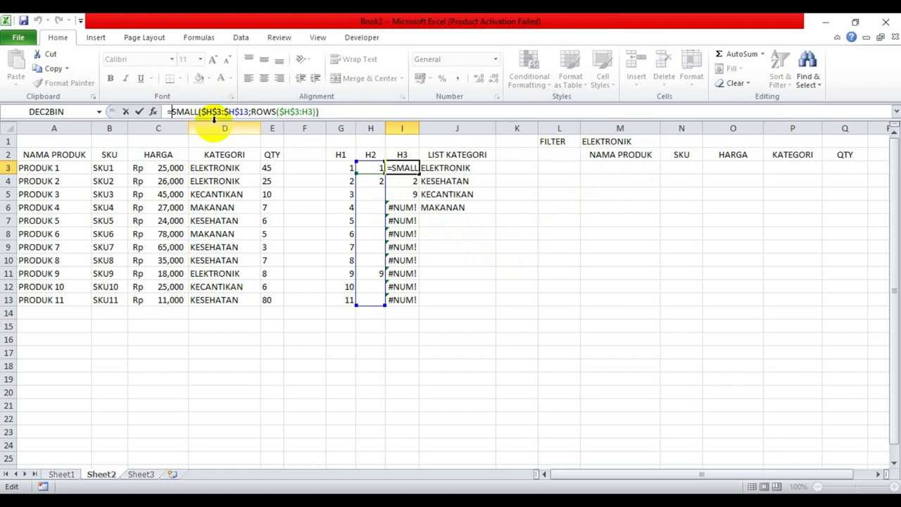
- Change I3's formula to =IFERROR(SMALL($H$3:$H$13;ROWS($H$3:H3));"")
{"action": "type", "text": "I"}
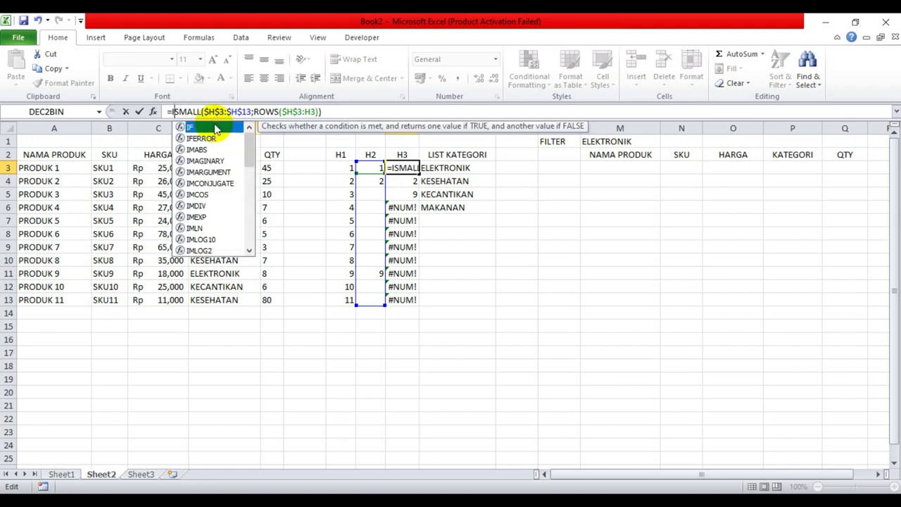
{"action": "type", "text": "FERROR"}
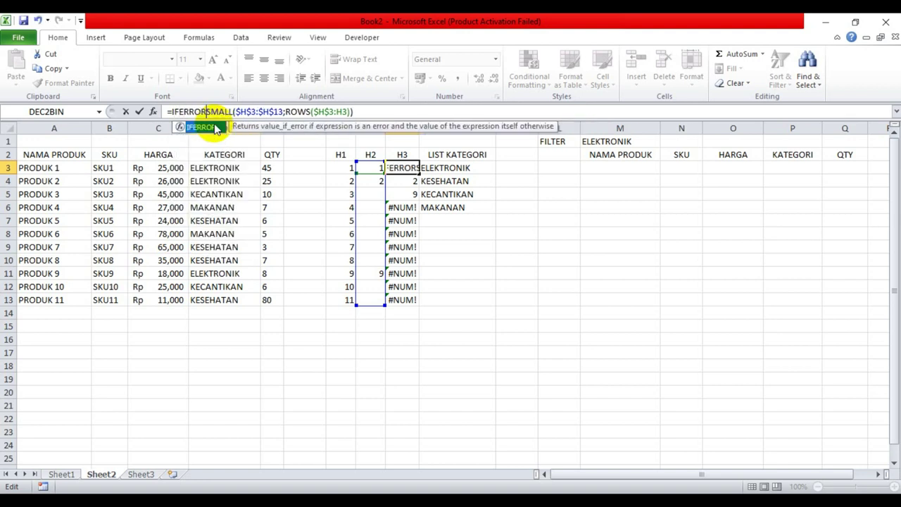
{"action": "double_click", "coordinate": [215, 128]}
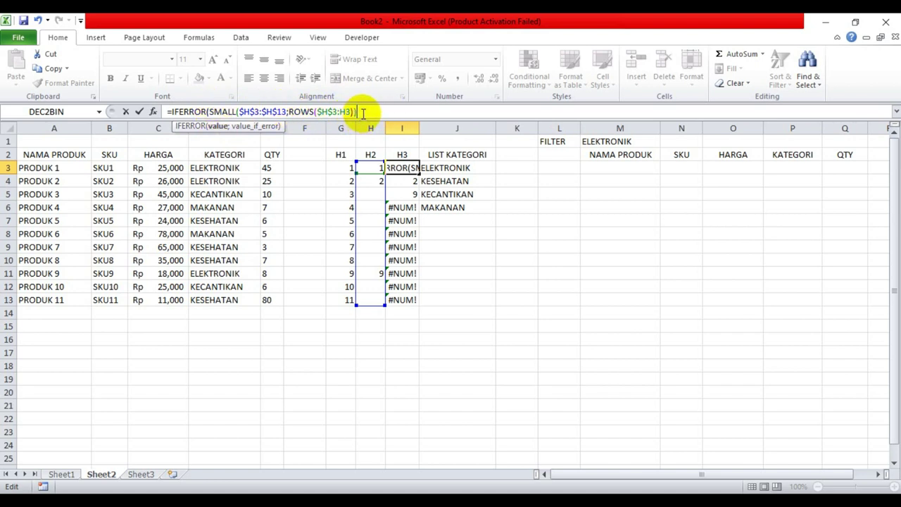
{"action": "type", "text": ";"}
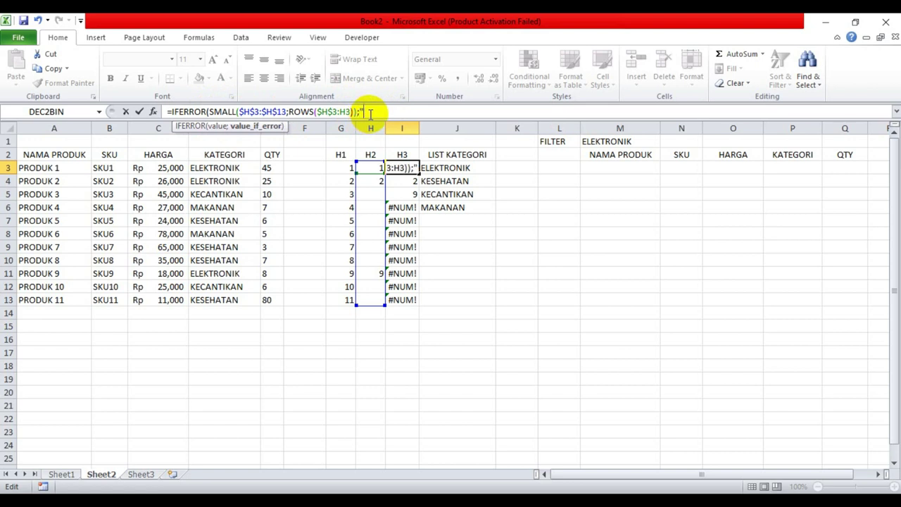
{"action": "key", "text": "Return"}
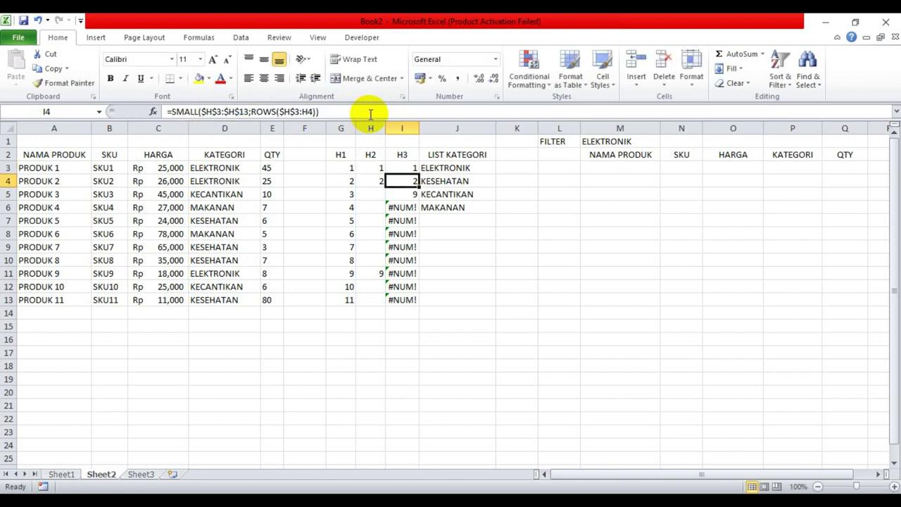
- Fill the IFERROR formula down to I13 so blanks replace the #NUM! errors
{"action": "left_click", "coordinate": [409, 169]}
{"action": "left_click_drag", "start_coordinate": [419, 171], "coordinate": [417, 303]}
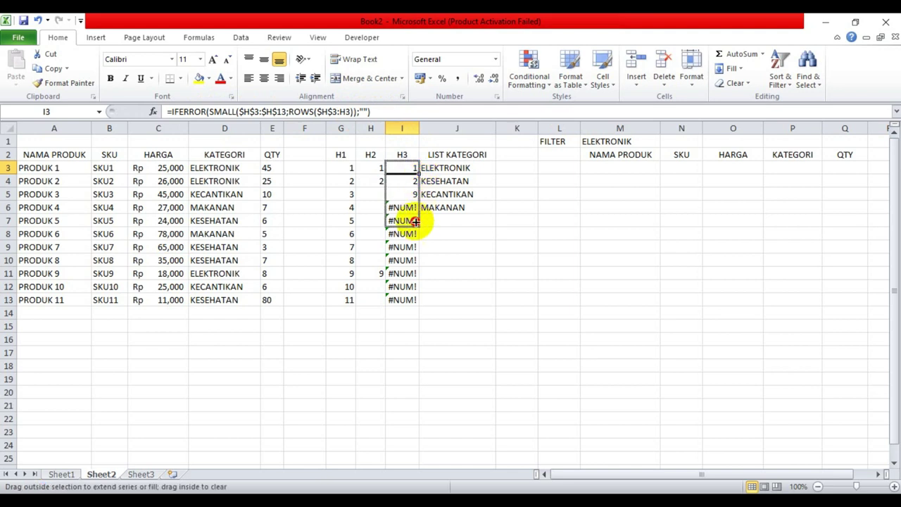
{"action": "left_click", "coordinate": [437, 262]}
{"action": "left_click", "coordinate": [407, 236]}
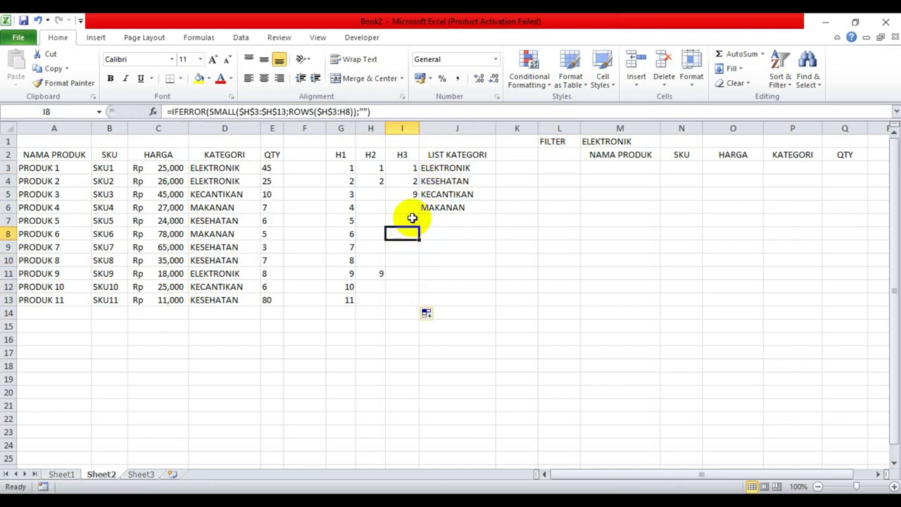
{"action": "left_click", "coordinate": [452, 179]}
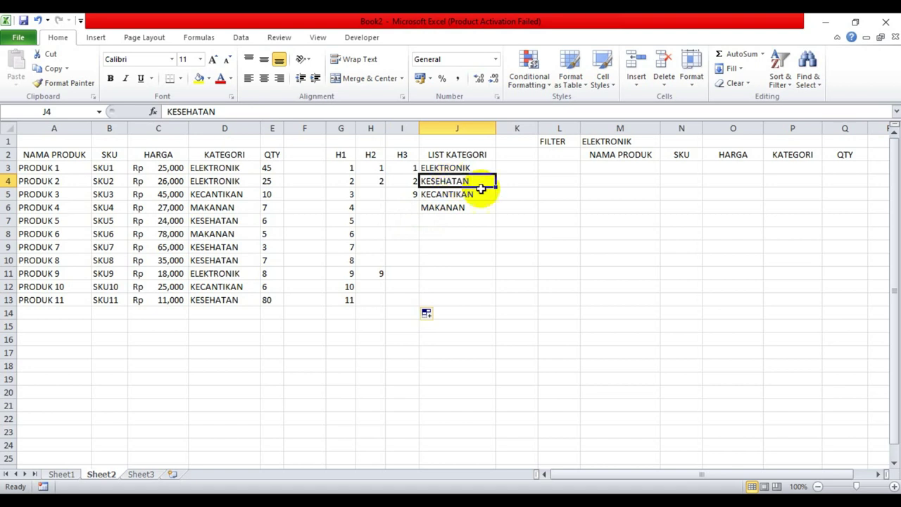
{"action": "left_click", "coordinate": [632, 169]}
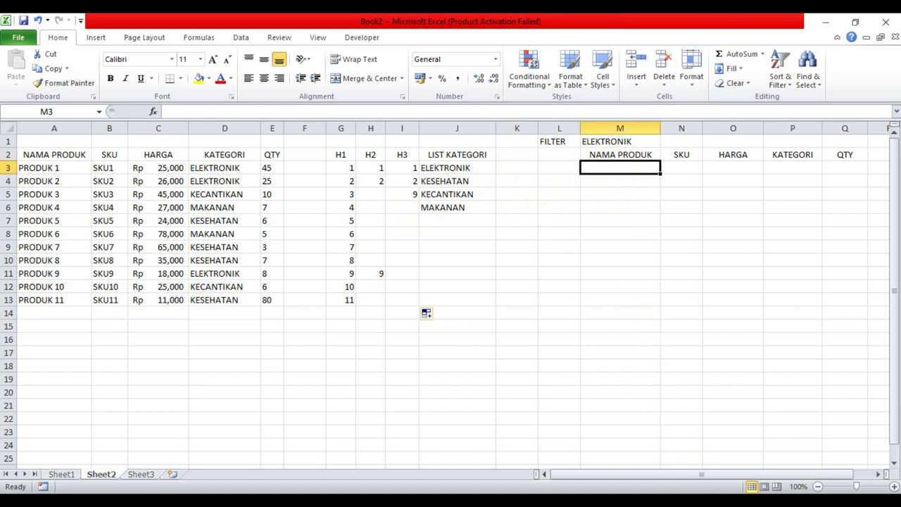
{"action": "key", "text": "alt+Tab"}
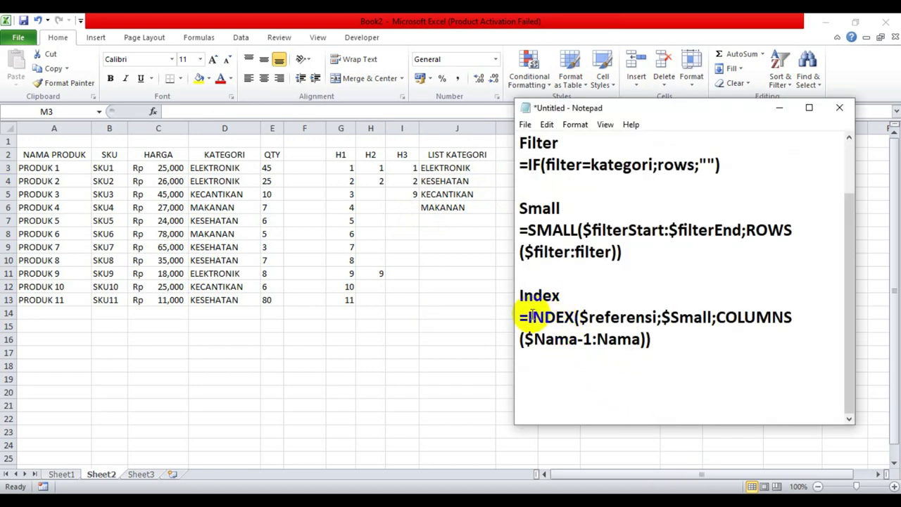
{"action": "mouse_move", "coordinate": [532, 317]}
{"action": "left_mouse_down"}
{"action": "mouse_move", "coordinate": [646, 339]}
{"action": "mouse_move", "coordinate": [729, 320]}
{"action": "left_mouse_up"}
{"action": "left_click", "coordinate": [597, 337]}
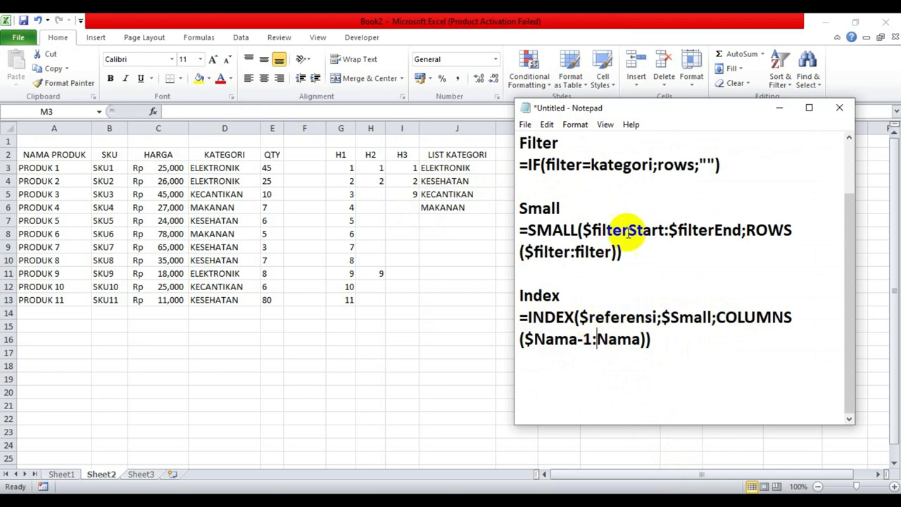
{"action": "left_click_drag", "start_coordinate": [671, 115], "coordinate": [725, 184]}
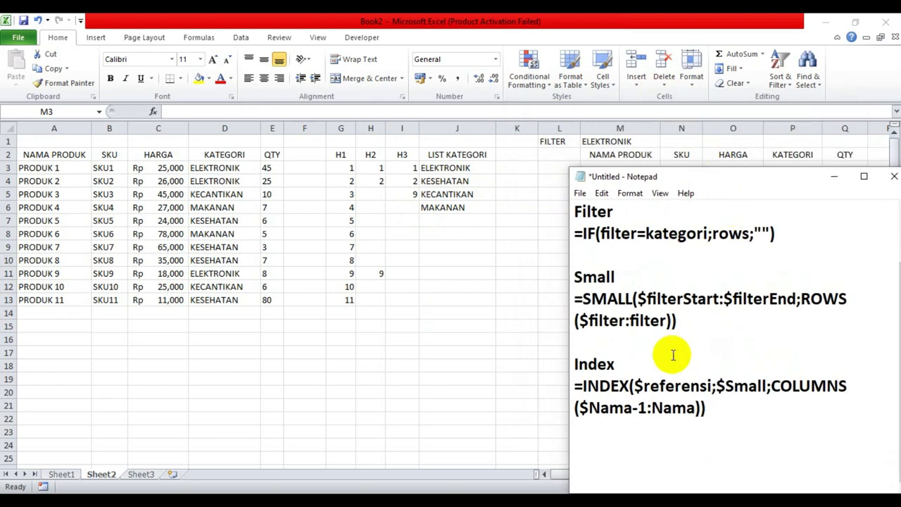
{"action": "left_click_drag", "start_coordinate": [632, 386], "coordinate": [644, 387]}
{"action": "left_click", "coordinate": [642, 386]}
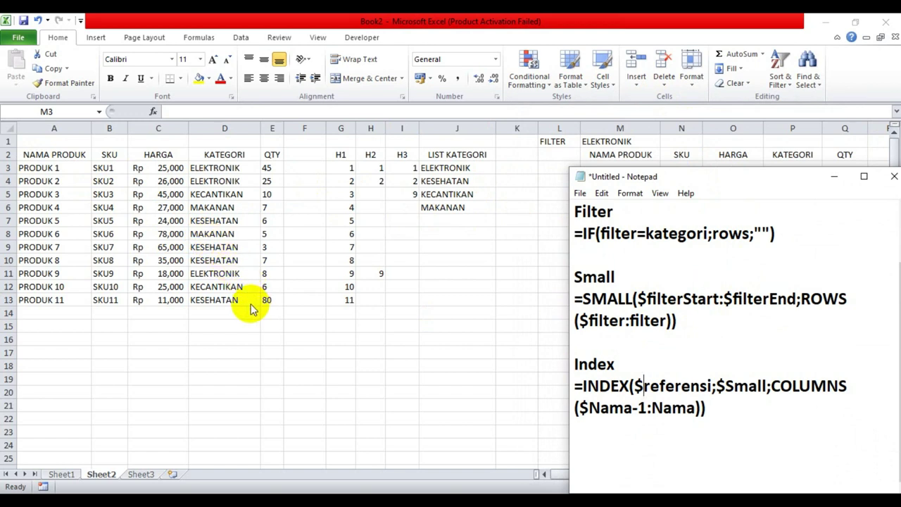
{"action": "key", "text": "alt+Tab"}
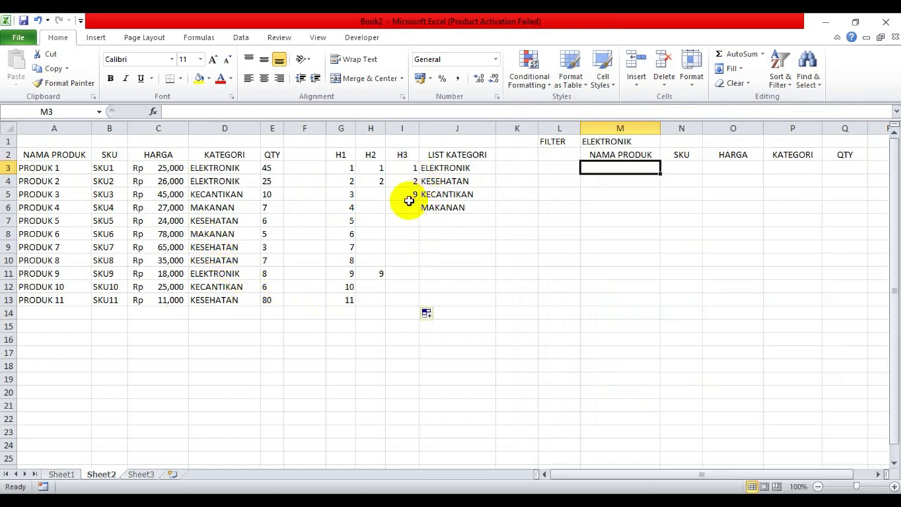
{"action": "left_click", "coordinate": [669, 493]}
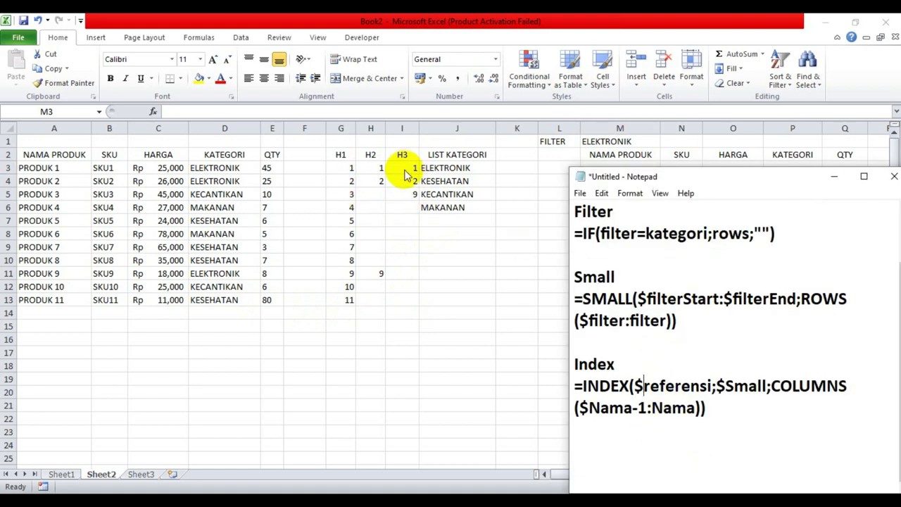
{"action": "left_click_drag", "start_coordinate": [703, 178], "coordinate": [674, 206]}
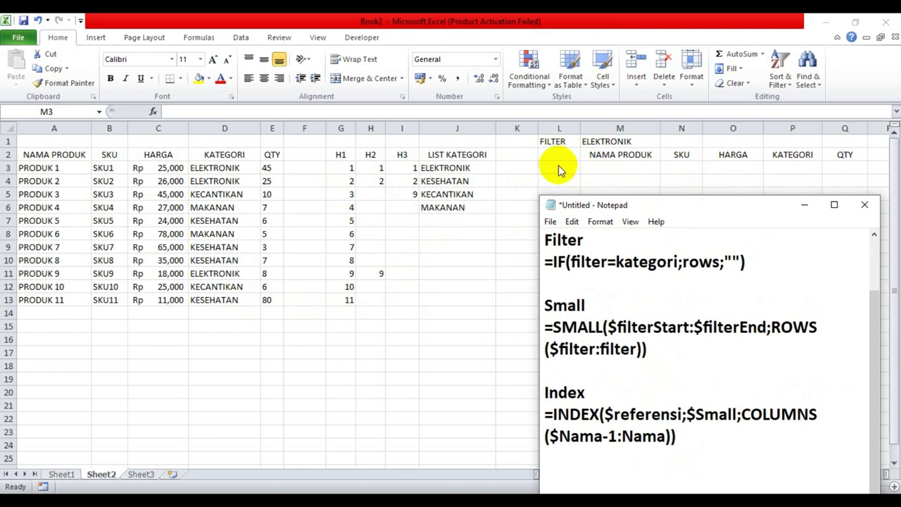
{"action": "left_click", "coordinate": [600, 168]}
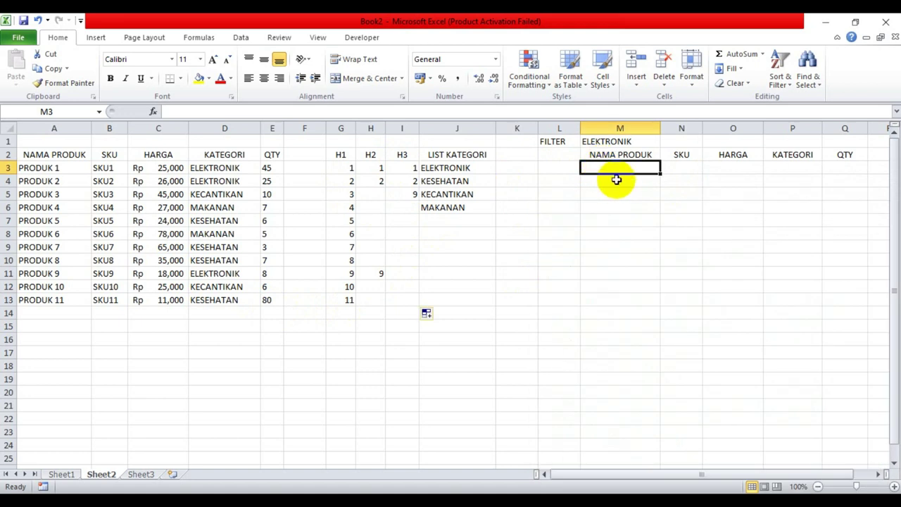
- Begin M3's INDEX formula with the absolute product table $A$3:$E$13 and I3 as row number
{"action": "type", "text": "=IN"}
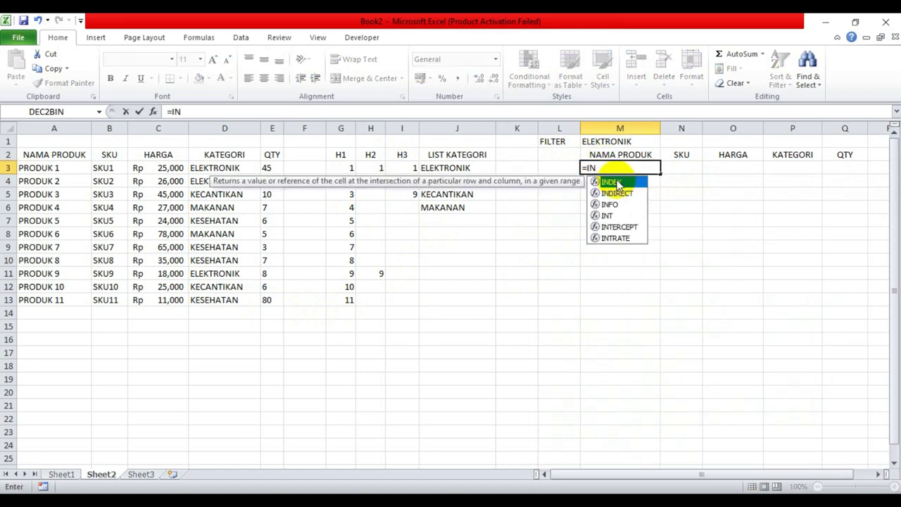
{"action": "type", "text": "DEX("}
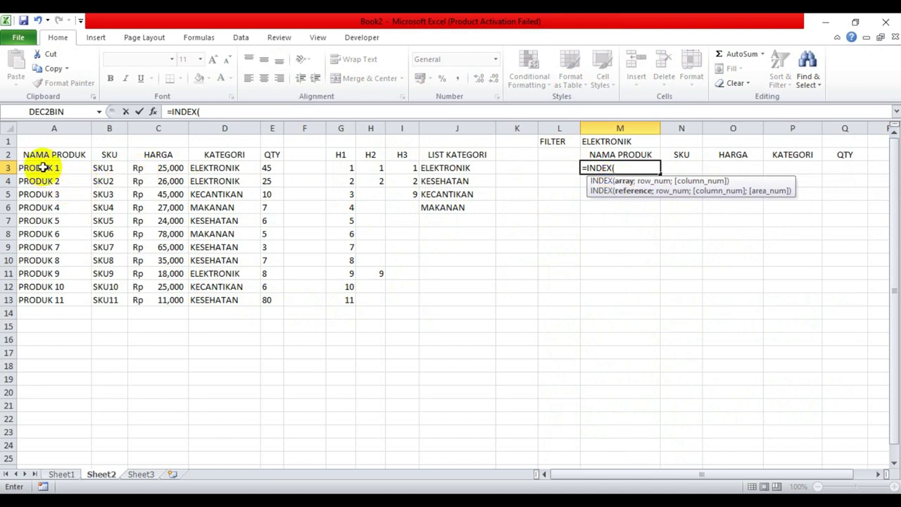
{"action": "left_click_drag", "start_coordinate": [43, 167], "coordinate": [271, 301]}
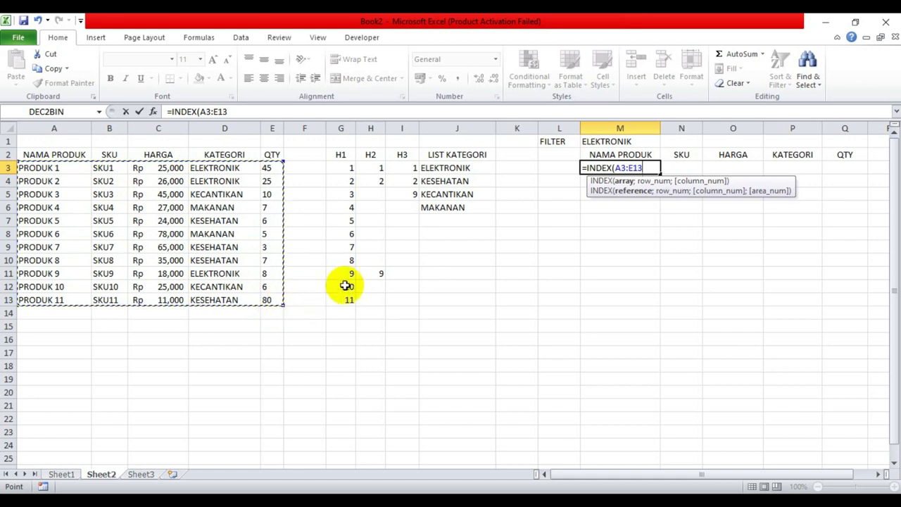
{"action": "left_click", "coordinate": [622, 166]}
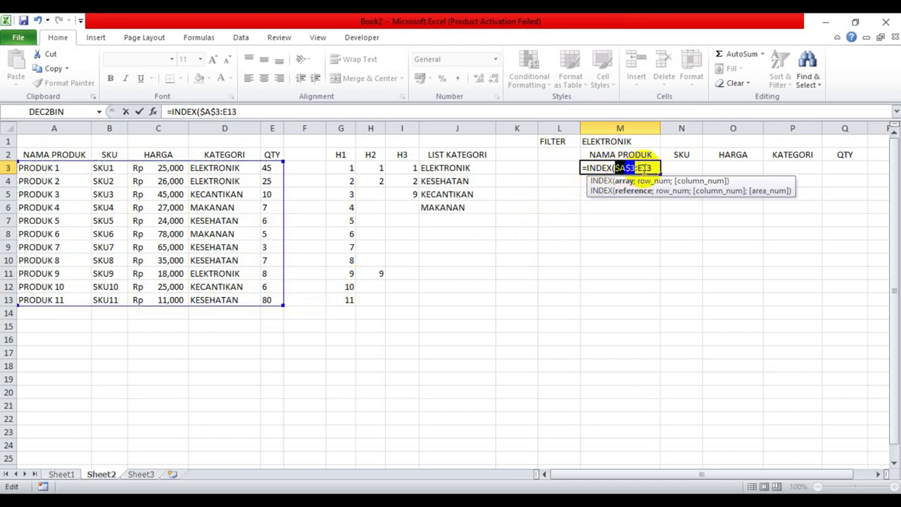
{"action": "key", "text": "F4"}
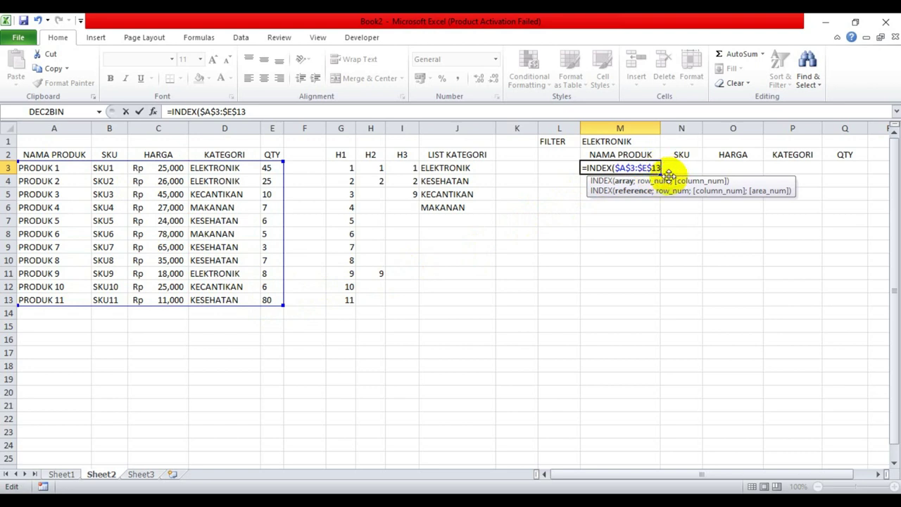
{"action": "type", "text": ";"}
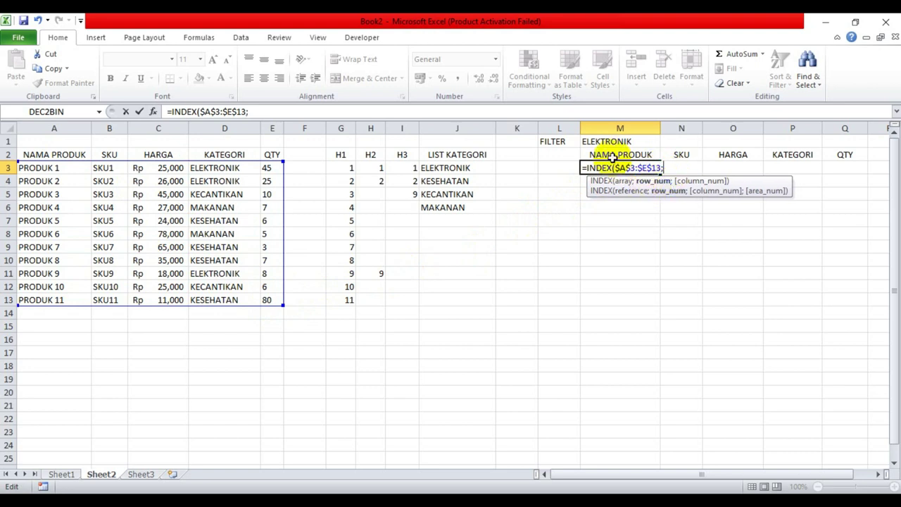
{"action": "left_click", "coordinate": [406, 168]}
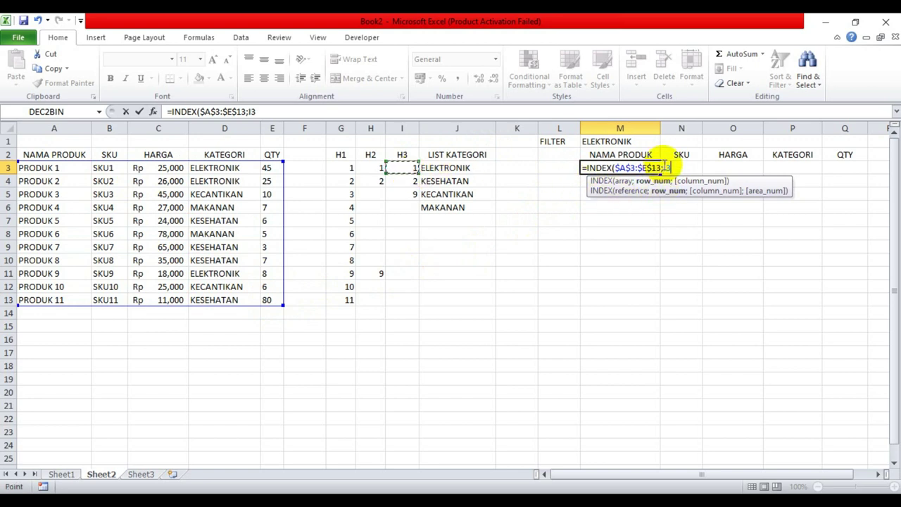
{"action": "left_click", "coordinate": [665, 168]}
{"action": "key", "text": "F2"}
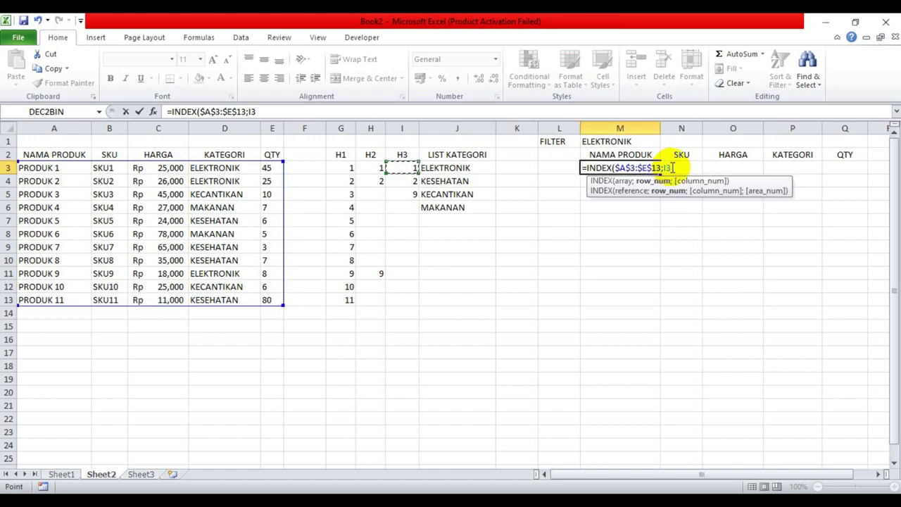
{"action": "left_click", "coordinate": [666, 168]}
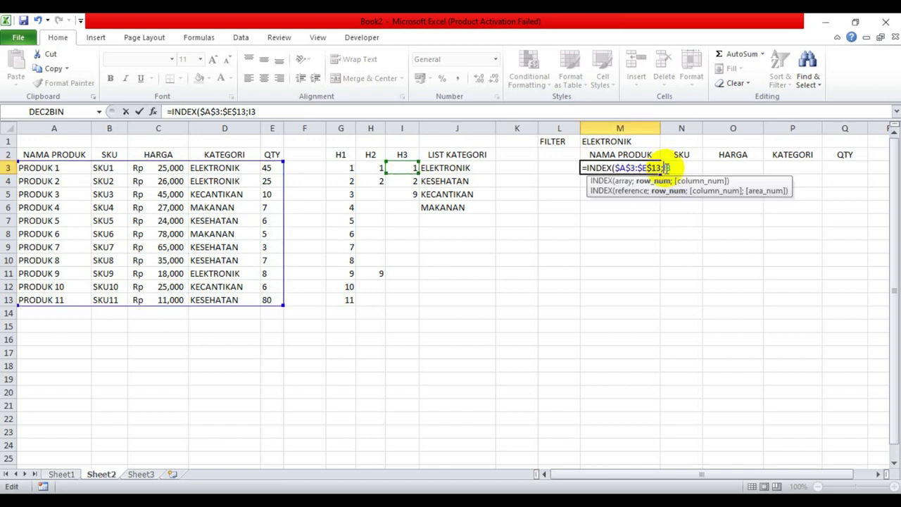
{"action": "type", "text": "$13"}
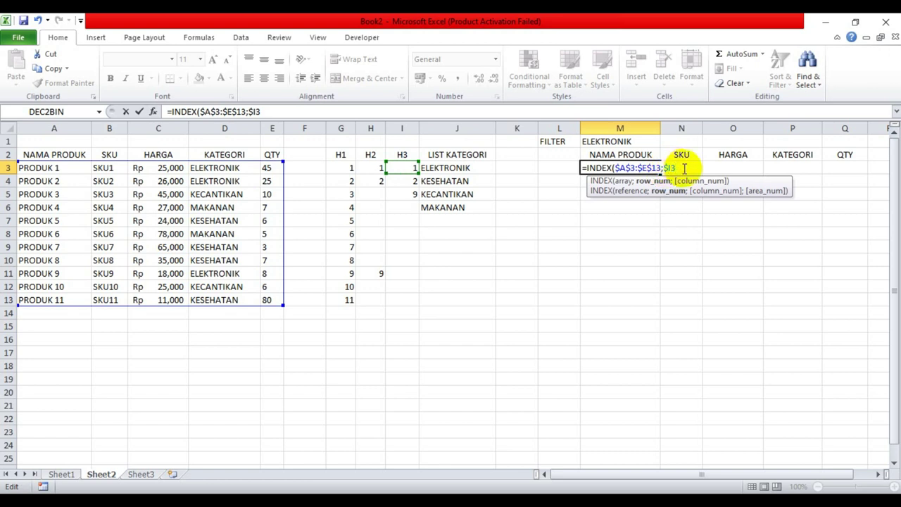
{"action": "type", "text": ";"}
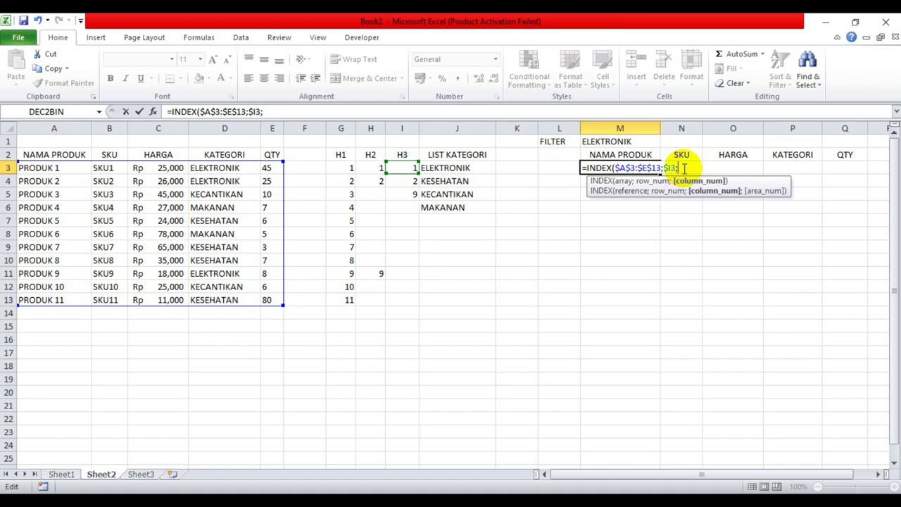
- Add COLUMNS($L$3:L3) as the column argument and commit the formula, returning PRODUK 1
{"action": "type", "text": "CO"}
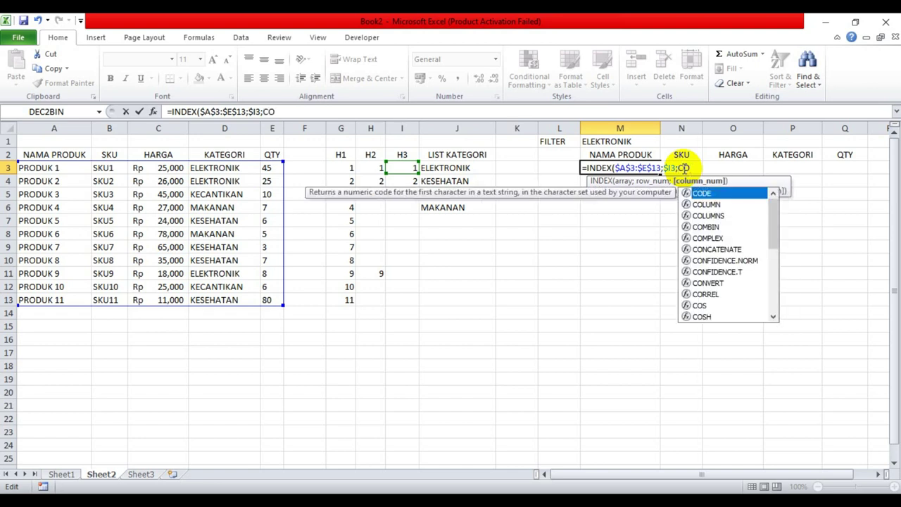
{"action": "type", "text": "LUM"}
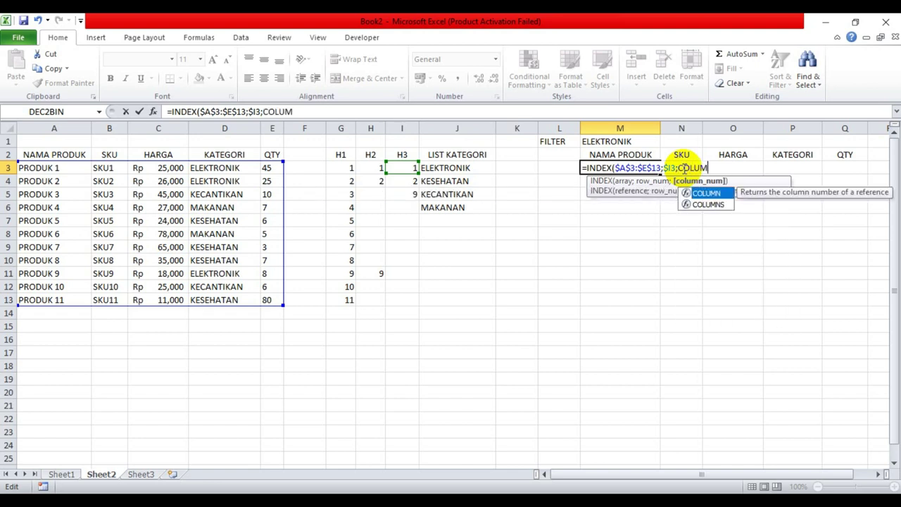
{"action": "type", "text": "NS"}
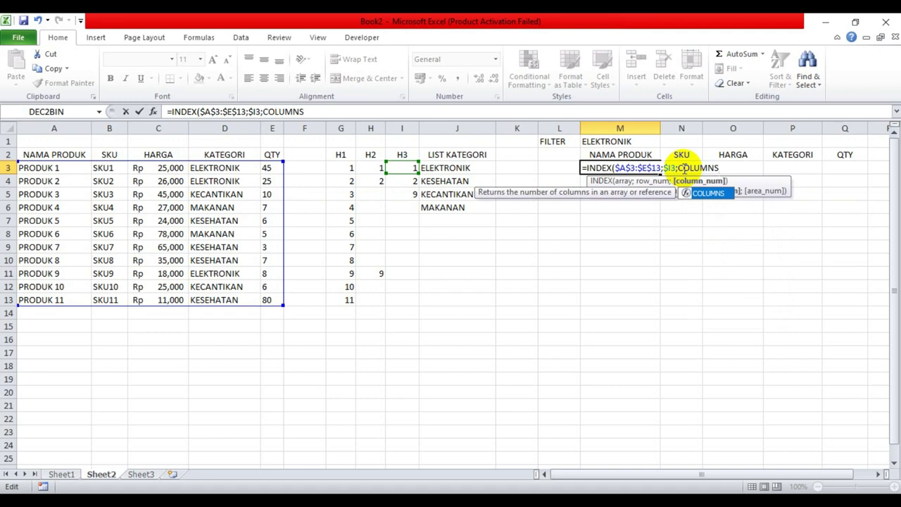
{"action": "type", "text": "("}
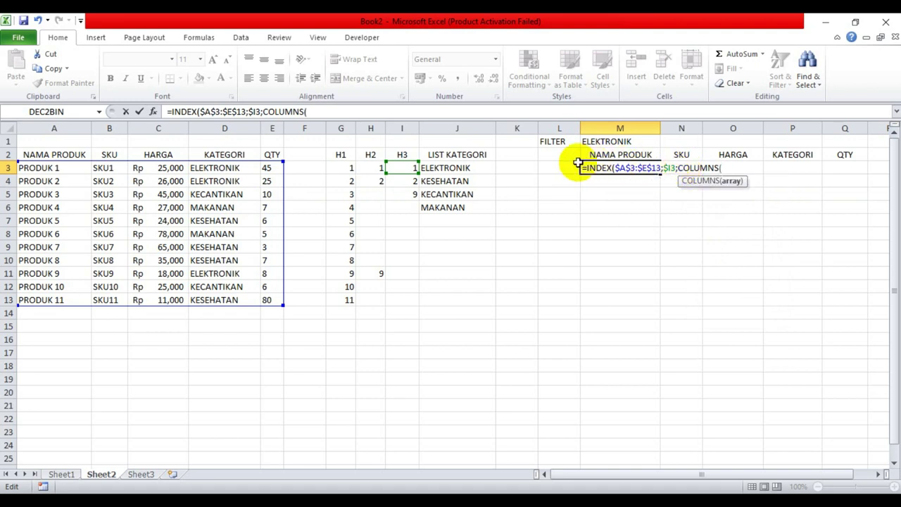
{"action": "left_click", "coordinate": [557, 167]}
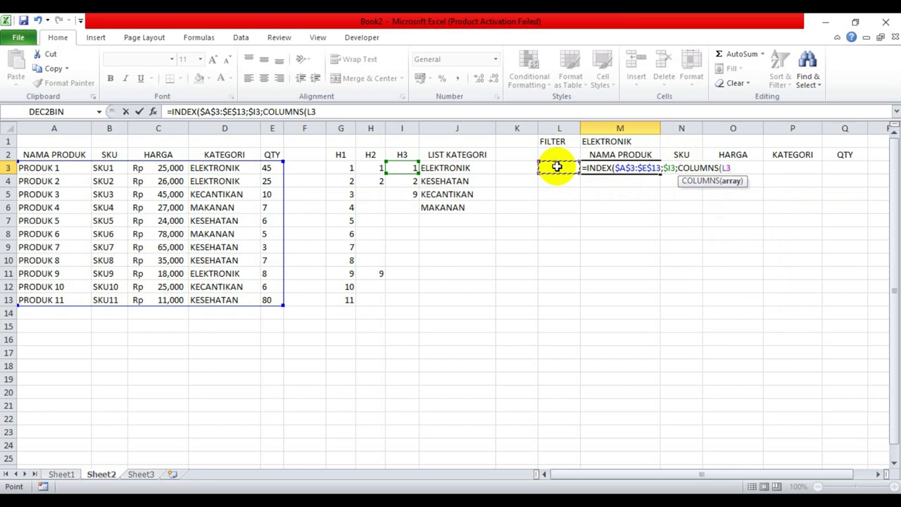
{"action": "key", "text": "F8"}
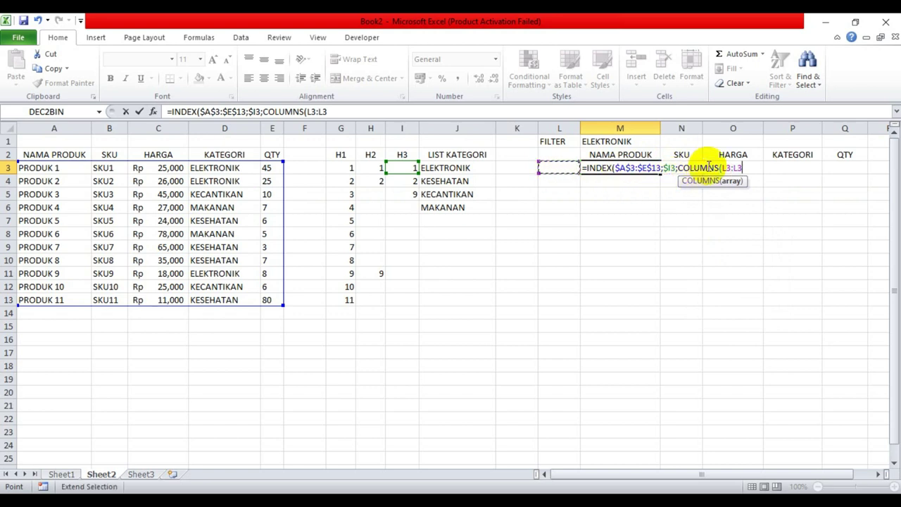
{"action": "double_click", "coordinate": [728, 168]}
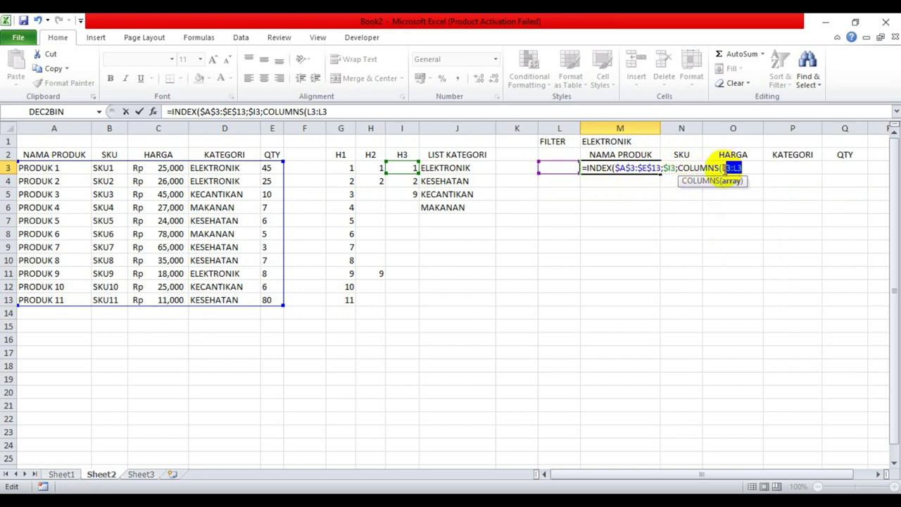
{"action": "left_click", "coordinate": [726, 167]}
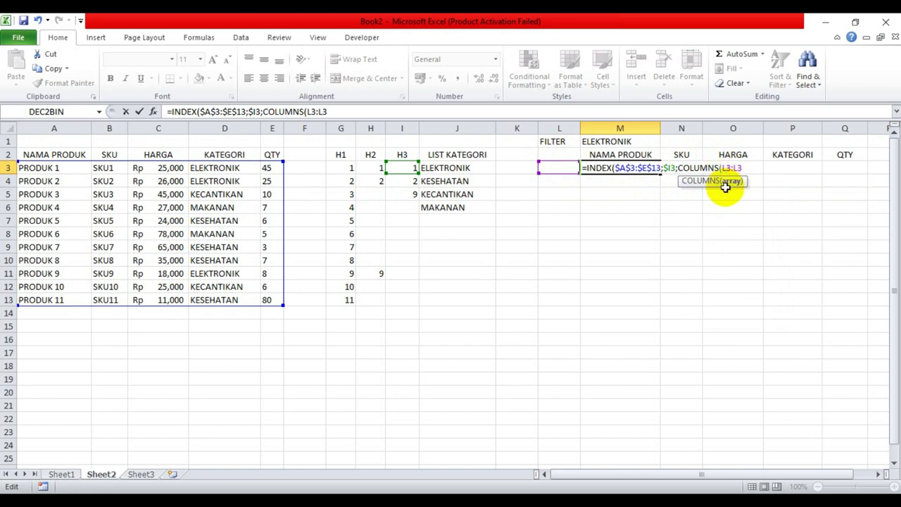
{"action": "key", "text": "F4"}
{"action": "left_click", "coordinate": [755, 168]}
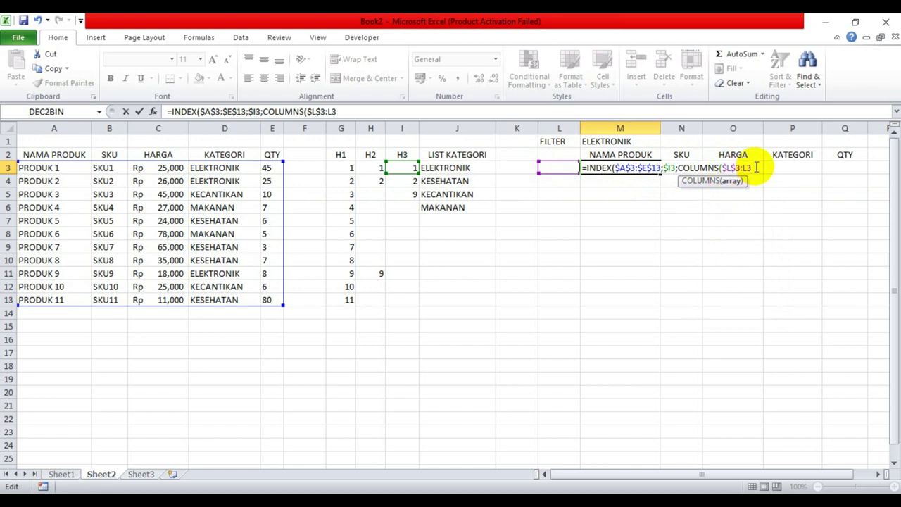
{"action": "type", "text": "))"}
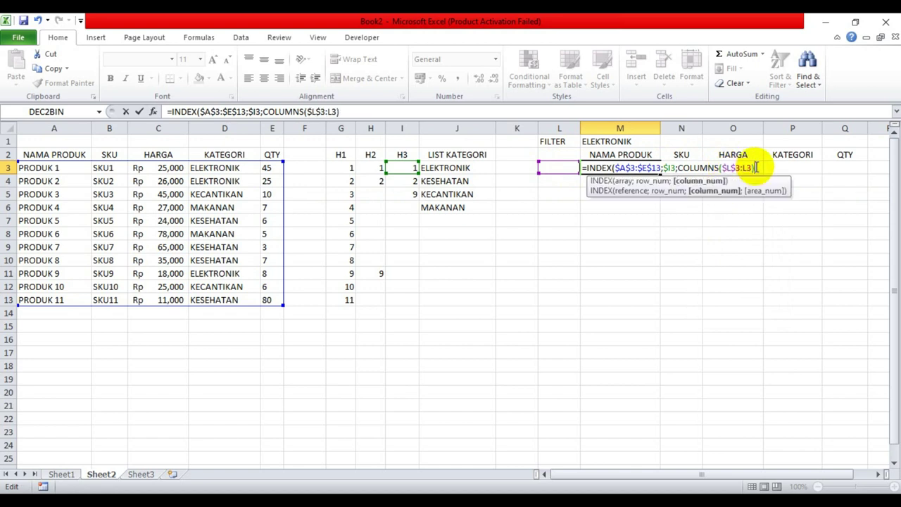
{"action": "key", "text": "Return"}
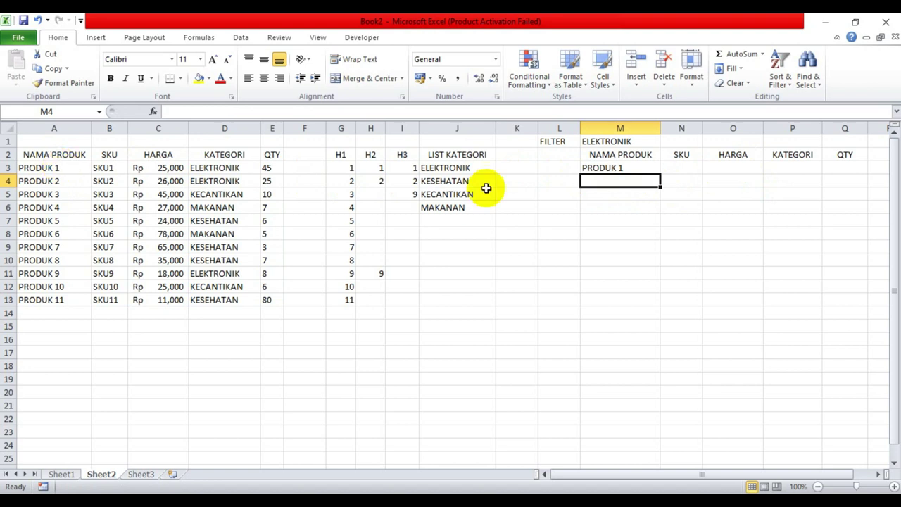
- Copy M3's INDEX formula across from N3 to Q3
{"action": "left_click", "coordinate": [628, 168]}
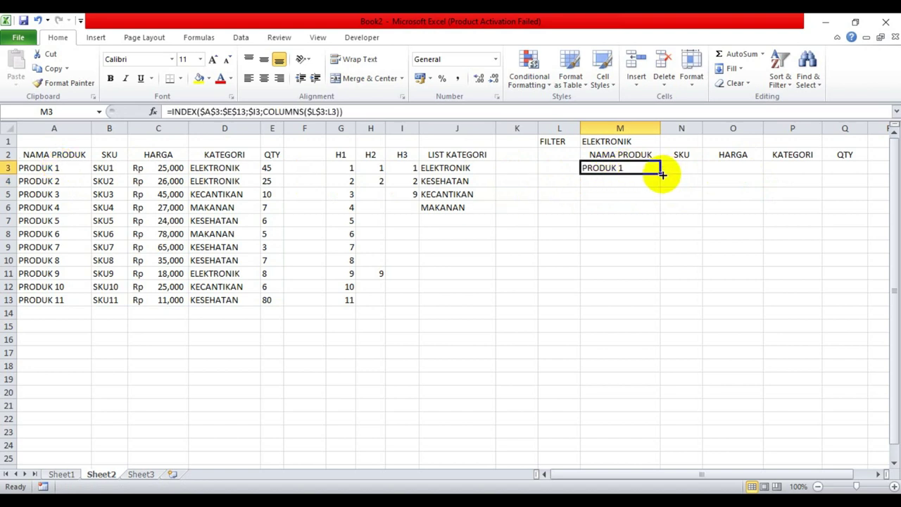
{"action": "left_click_drag", "start_coordinate": [659, 172], "coordinate": [704, 179]}
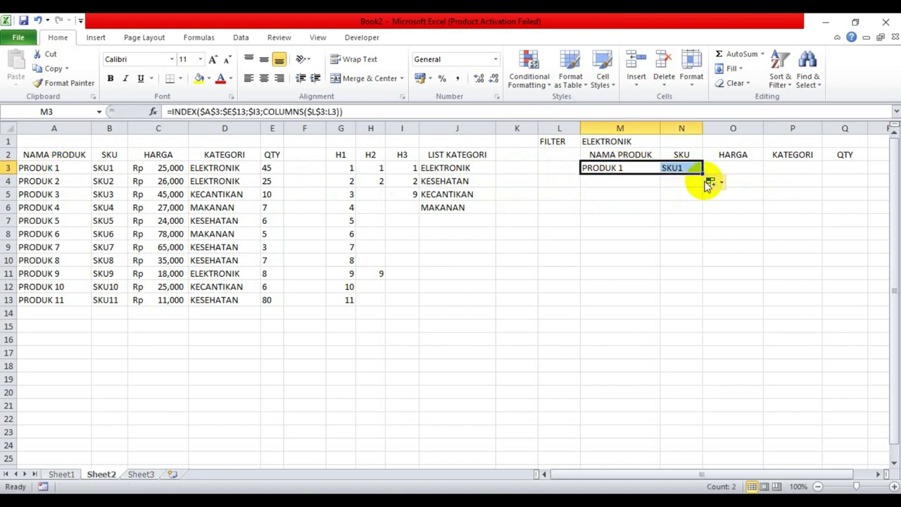
{"action": "left_click_drag", "start_coordinate": [703, 174], "coordinate": [852, 170]}
{"action": "left_click", "coordinate": [794, 221]}
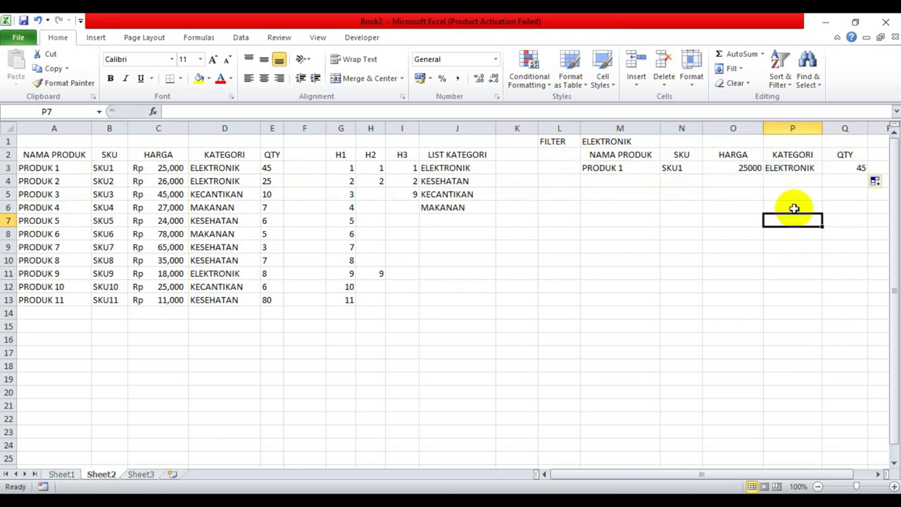
- Apply Rupiah Accounting format to the HARGA column O
{"action": "left_click", "coordinate": [733, 167]}
{"action": "left_click", "coordinate": [733, 128]}
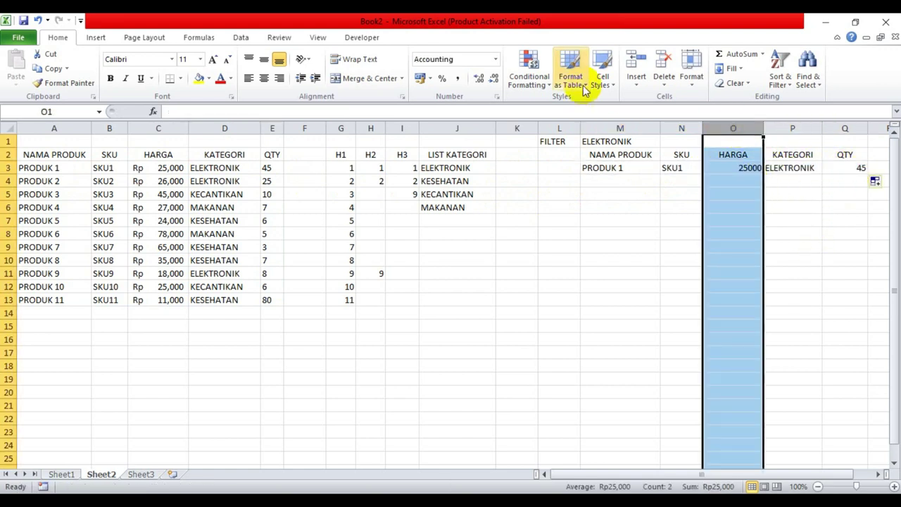
{"action": "left_click", "coordinate": [496, 59]}
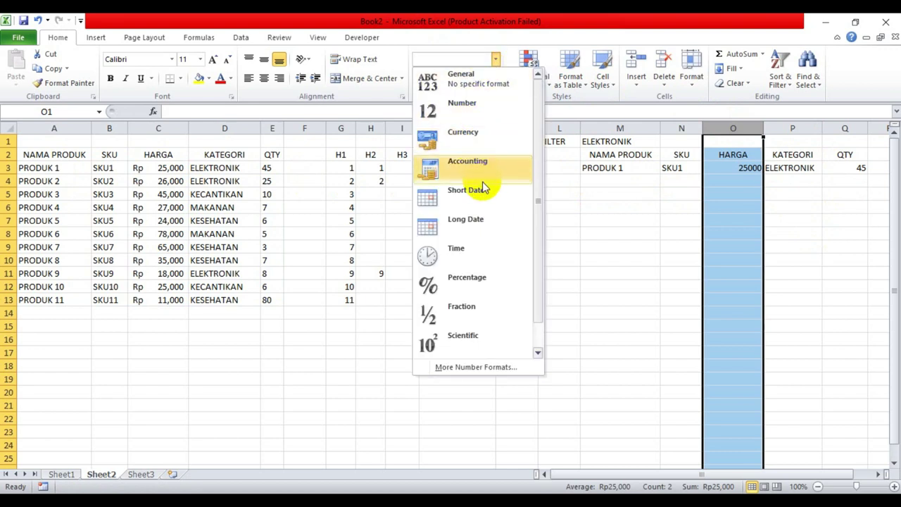
{"action": "left_click", "coordinate": [474, 162]}
{"action": "left_click", "coordinate": [735, 201]}
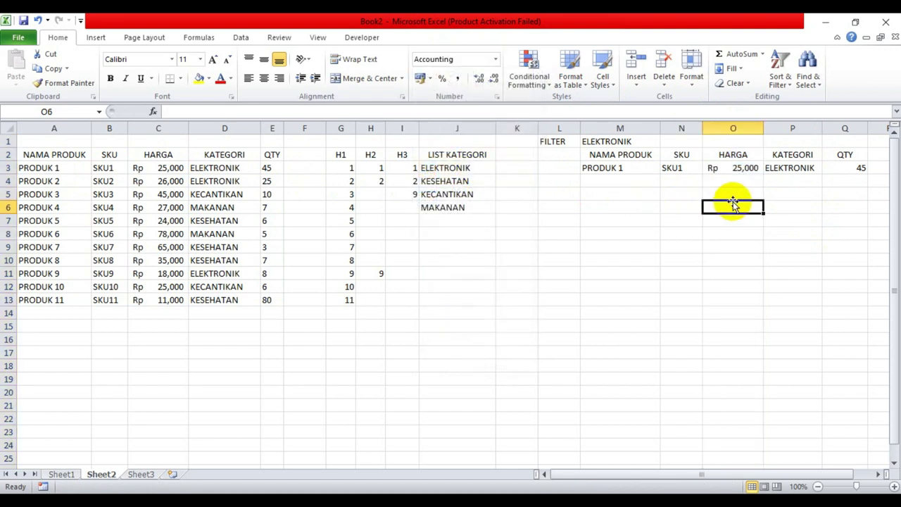
{"action": "left_click", "coordinate": [796, 181]}
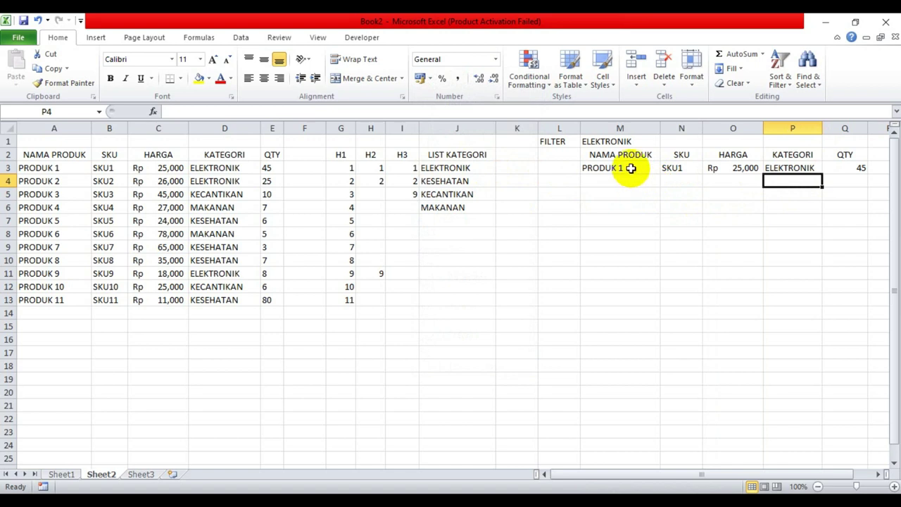
- Fill the INDEX formulas down through M3:Q13, leaving #VALUE! in rows 6–13
{"action": "mouse_move", "coordinate": [624, 168]}
{"action": "left_mouse_down"}
{"action": "mouse_move", "coordinate": [856, 169]}
{"action": "mouse_move", "coordinate": [851, 306]}
{"action": "left_mouse_up"}
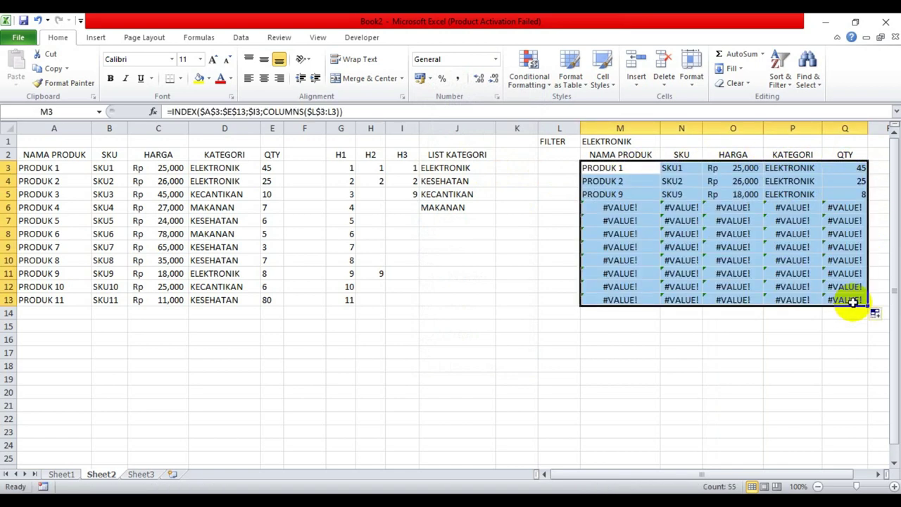
{"action": "left_click", "coordinate": [652, 341]}
{"action": "left_click", "coordinate": [624, 207]}
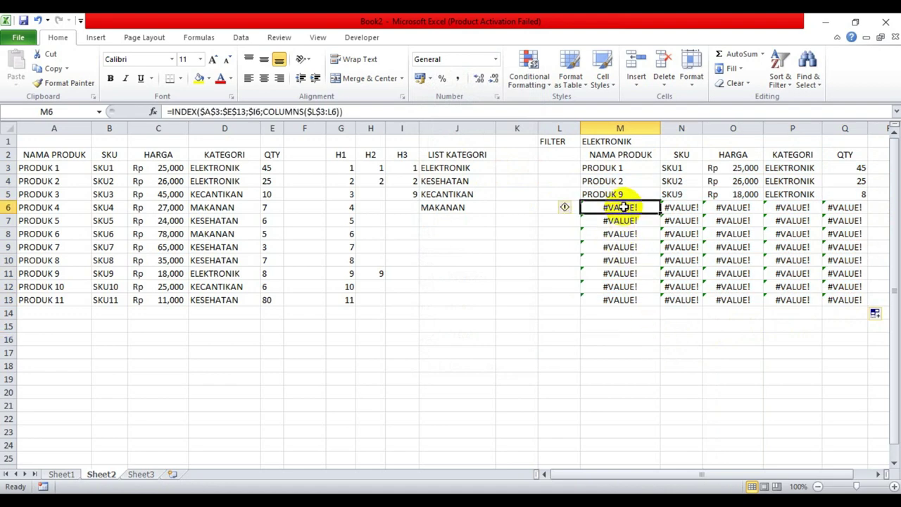
{"action": "left_click", "coordinate": [622, 167]}
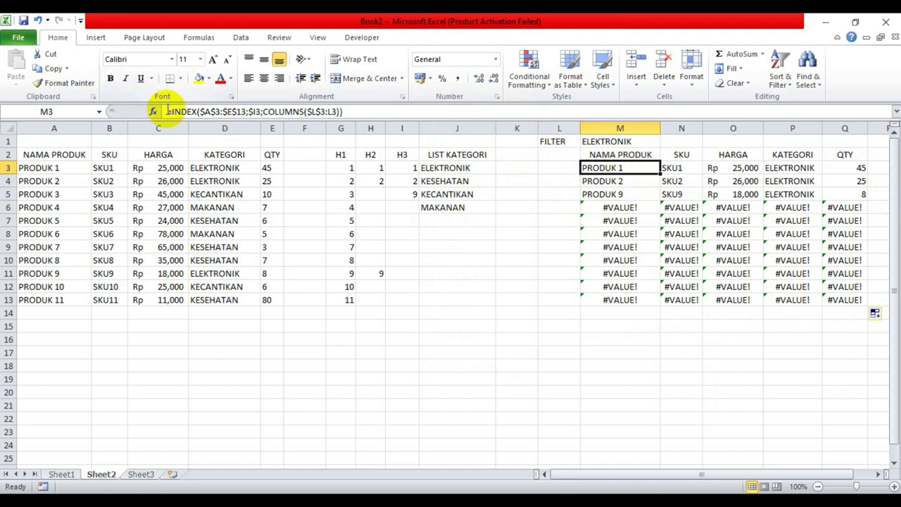
- Change M3's formula to =IFERROR(INDEX($A$3:$E$13;$I3;COLUMNS($L$3:L3));"")
{"action": "left_click", "coordinate": [171, 111]}
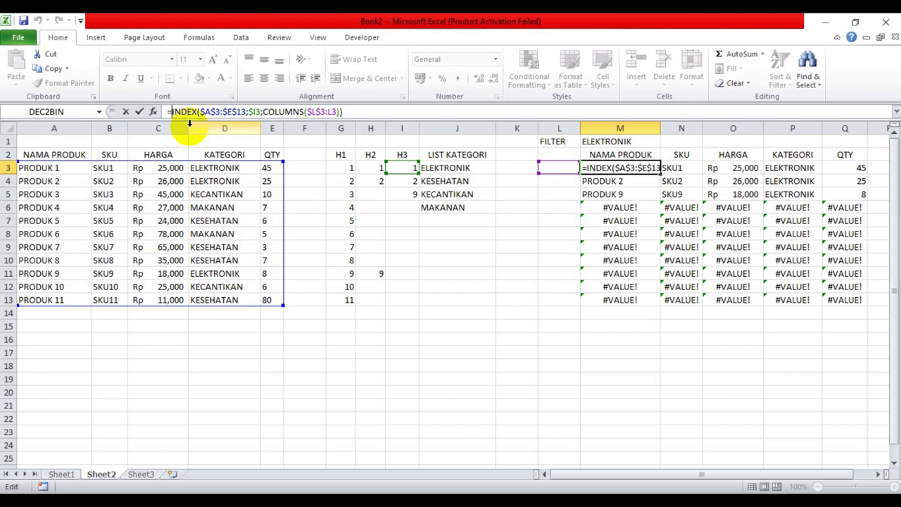
{"action": "type", "text": "IFER"}
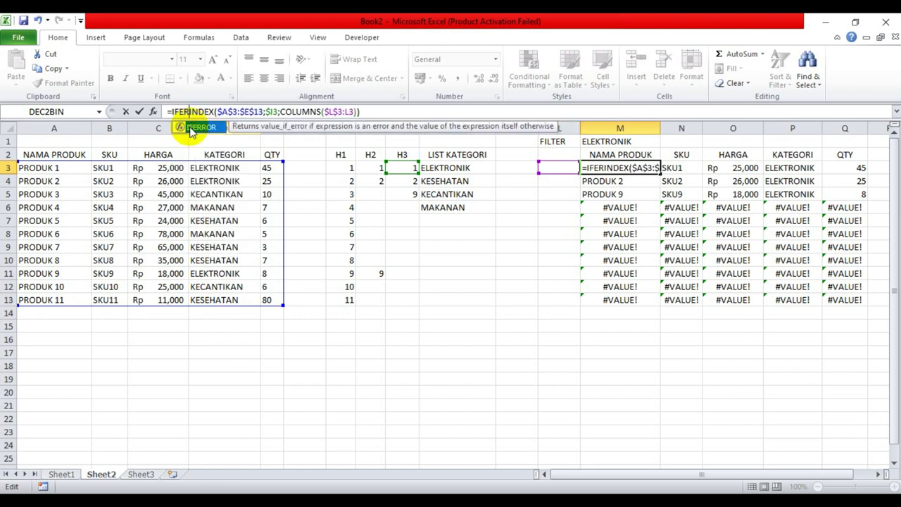
{"action": "double_click", "coordinate": [192, 136]}
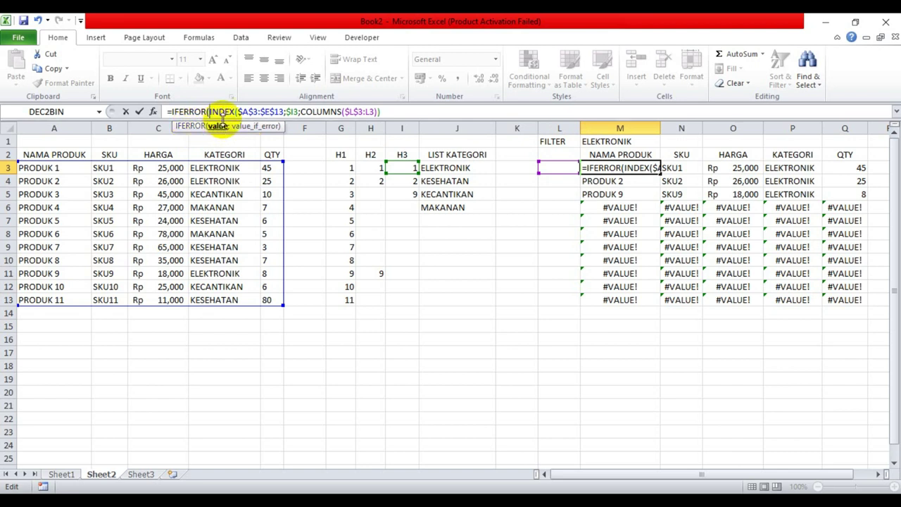
{"action": "left_click", "coordinate": [396, 112]}
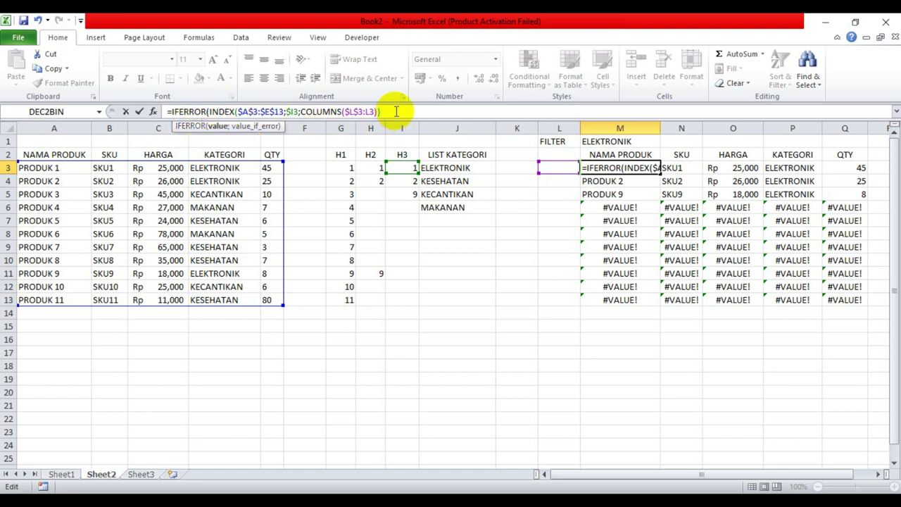
{"action": "type", "text": ";\"\")"}
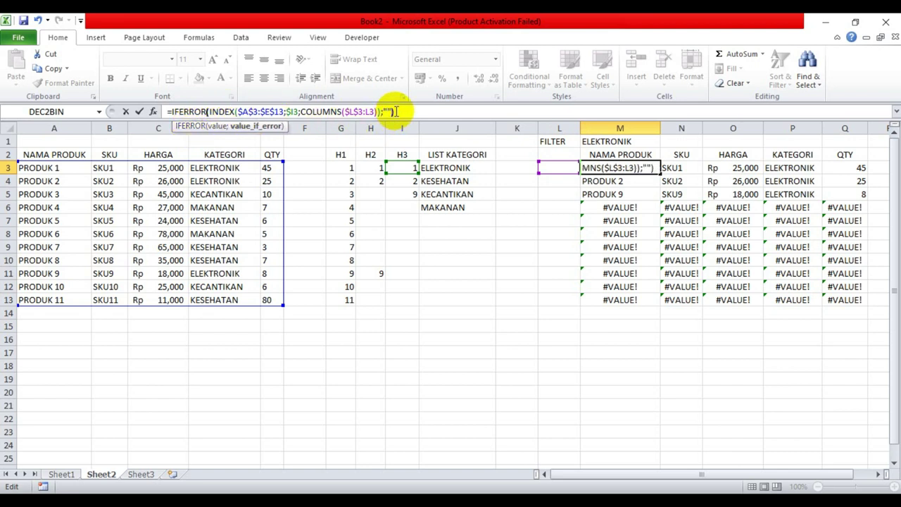
{"action": "key", "text": "Return"}
- Refill the IFERROR formula across M3:Q13 and confirm empty result rows stay blank
{"action": "left_click", "coordinate": [636, 167]}
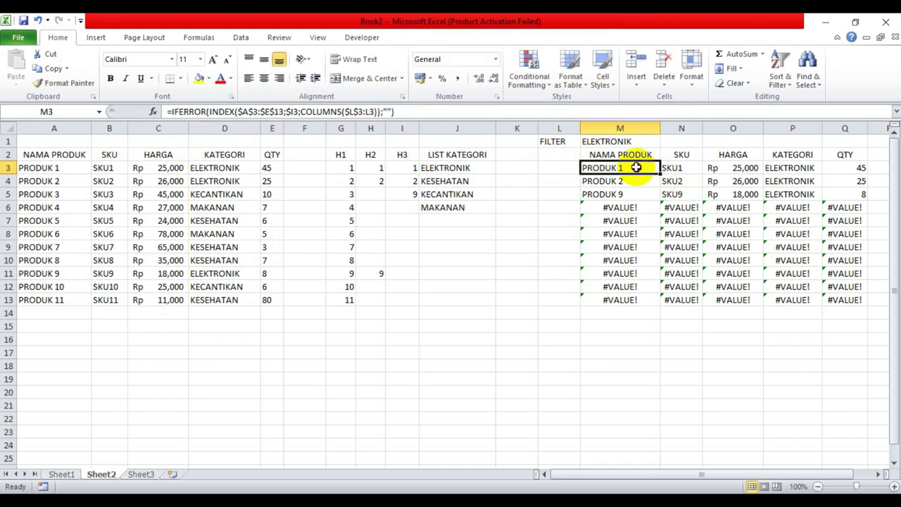
{"action": "mouse_move", "coordinate": [659, 174]}
{"action": "left_mouse_down"}
{"action": "mouse_move", "coordinate": [869, 176]}
{"action": "mouse_move", "coordinate": [869, 306]}
{"action": "left_mouse_up"}
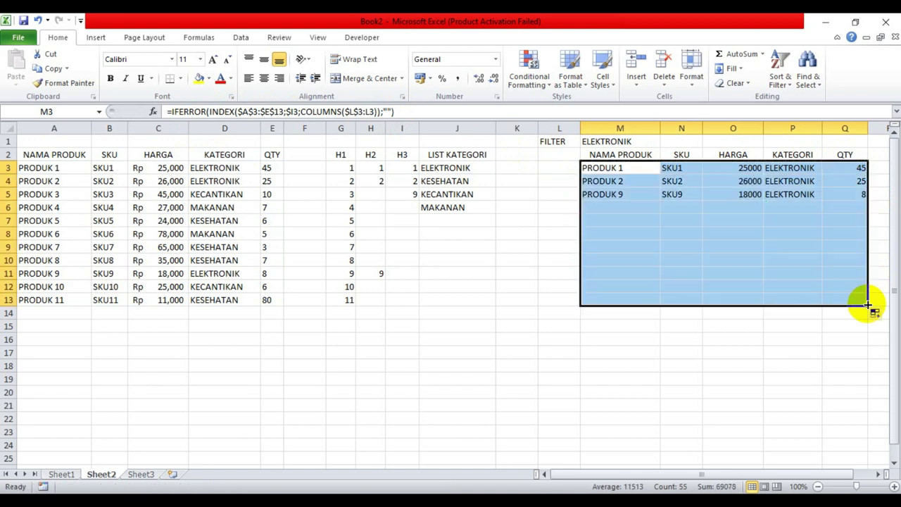
{"action": "left_click", "coordinate": [726, 335]}
{"action": "left_click", "coordinate": [791, 206]}
{"action": "left_click", "coordinate": [833, 221]}
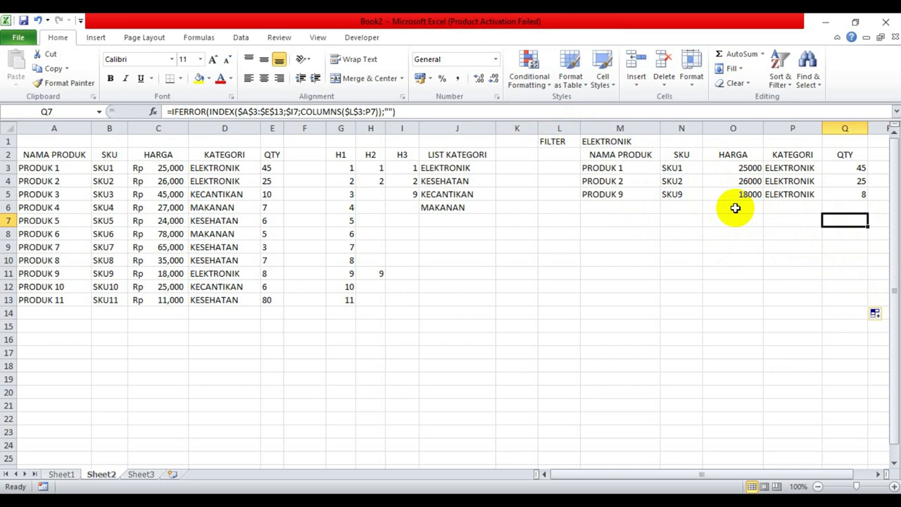
- Try the M1 FILTER dropdown with KESEHATAN, KECANTIKAN and MAKANAN
{"action": "left_click", "coordinate": [604, 235]}
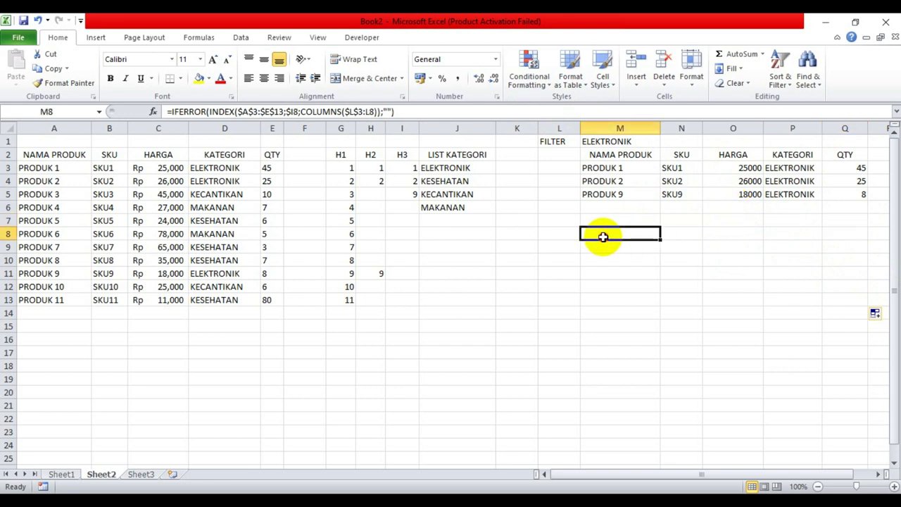
{"action": "left_click", "coordinate": [628, 141]}
{"action": "left_click", "coordinate": [667, 142]}
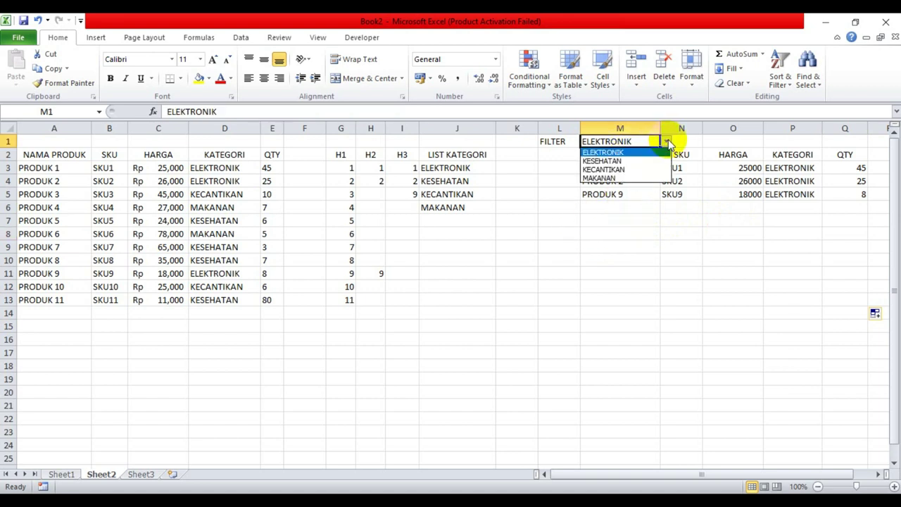
{"action": "left_click", "coordinate": [619, 161]}
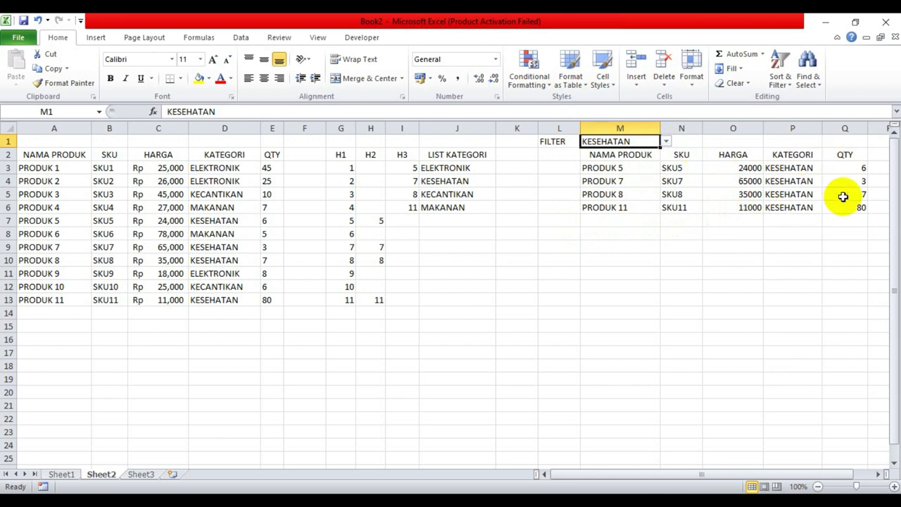
{"action": "left_click", "coordinate": [666, 142]}
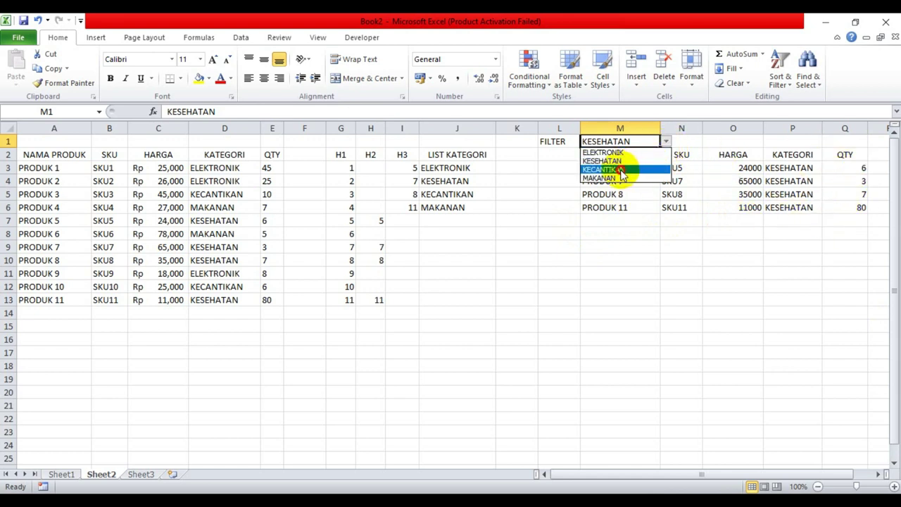
{"action": "left_click", "coordinate": [622, 172]}
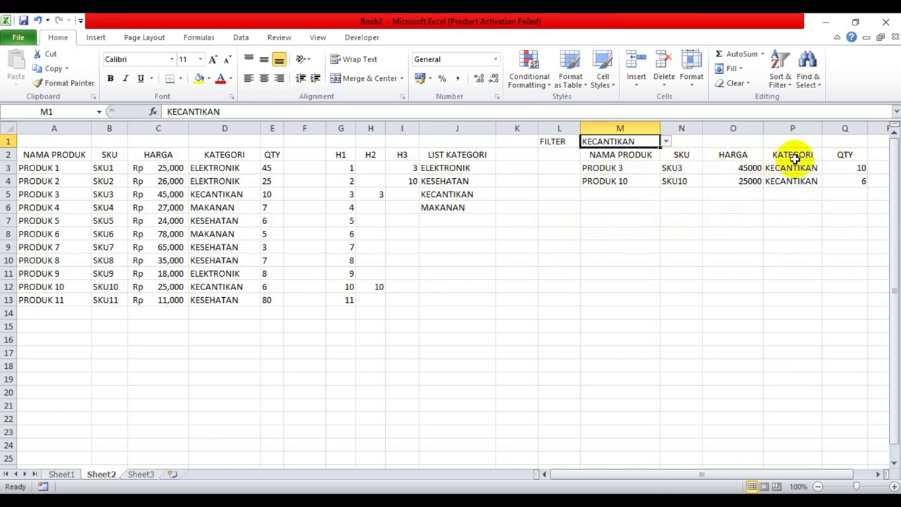
{"action": "left_click", "coordinate": [667, 142]}
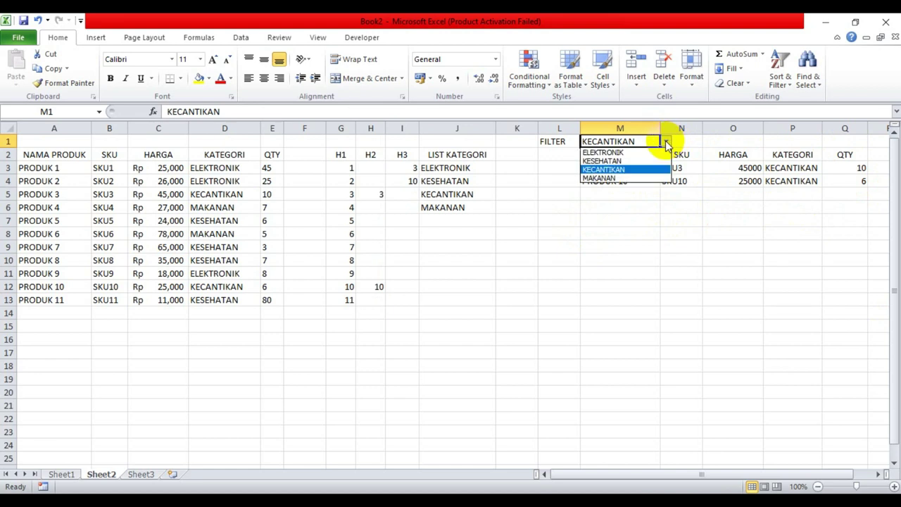
{"action": "left_click", "coordinate": [611, 177]}
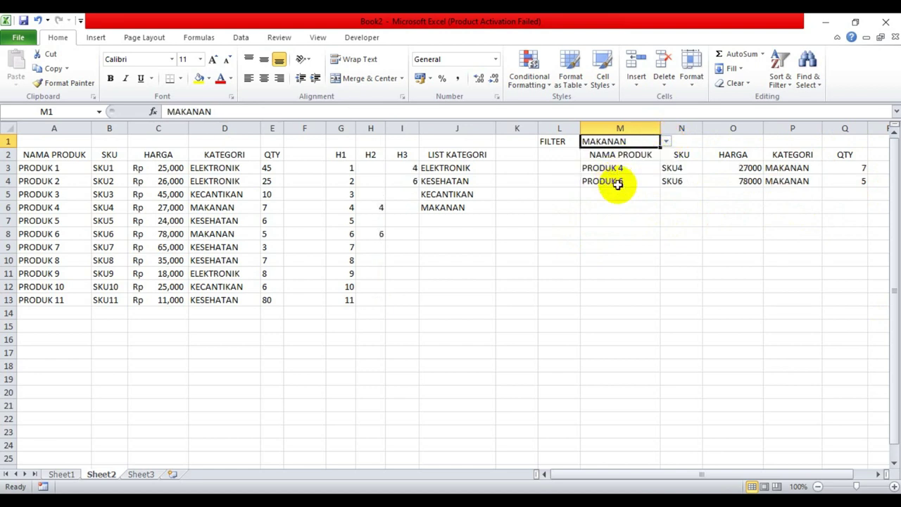
- Cycle through ELEKTRONIK, KECANTIKAN and KESEHATAN, finally settling on MAKANAN
{"action": "left_click", "coordinate": [666, 141]}
{"action": "left_click", "coordinate": [627, 151]}
{"action": "left_click", "coordinate": [666, 141]}
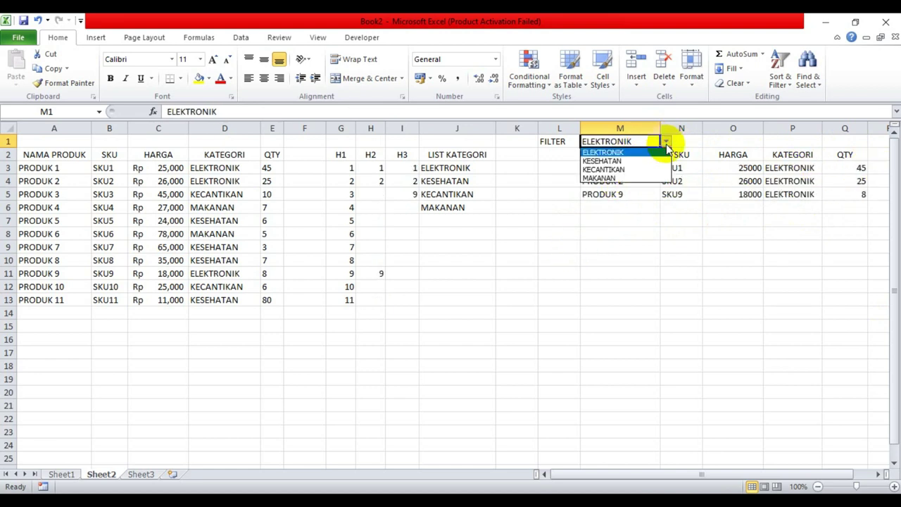
{"action": "left_click", "coordinate": [623, 169]}
{"action": "left_click", "coordinate": [666, 142]}
{"action": "left_click", "coordinate": [631, 161]}
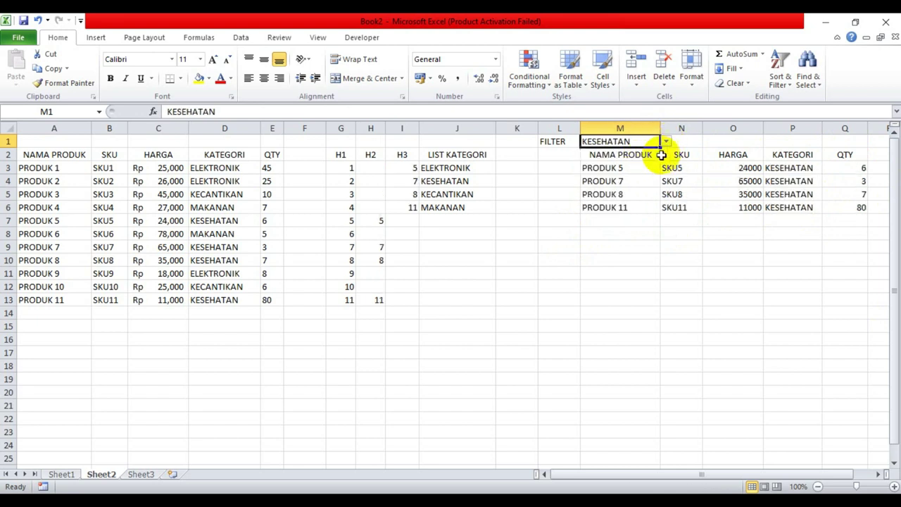
{"action": "left_click", "coordinate": [666, 142]}
{"action": "left_click", "coordinate": [636, 180]}
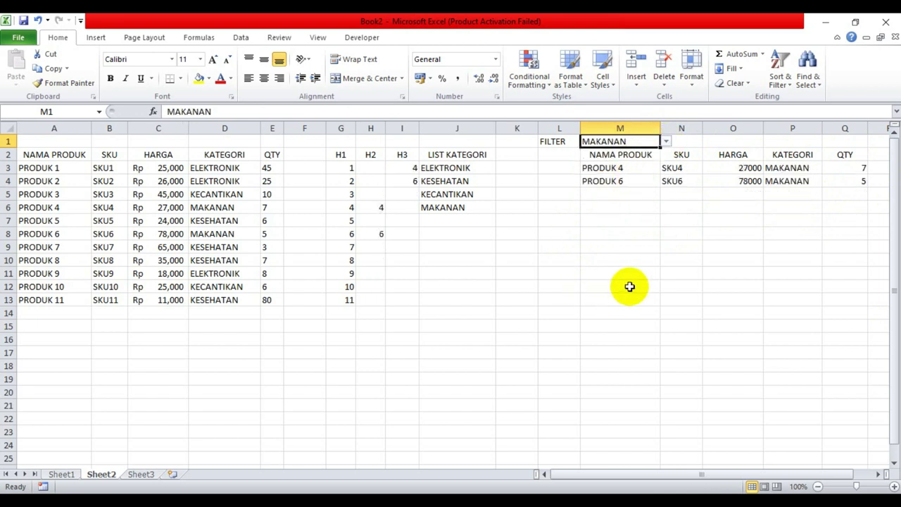